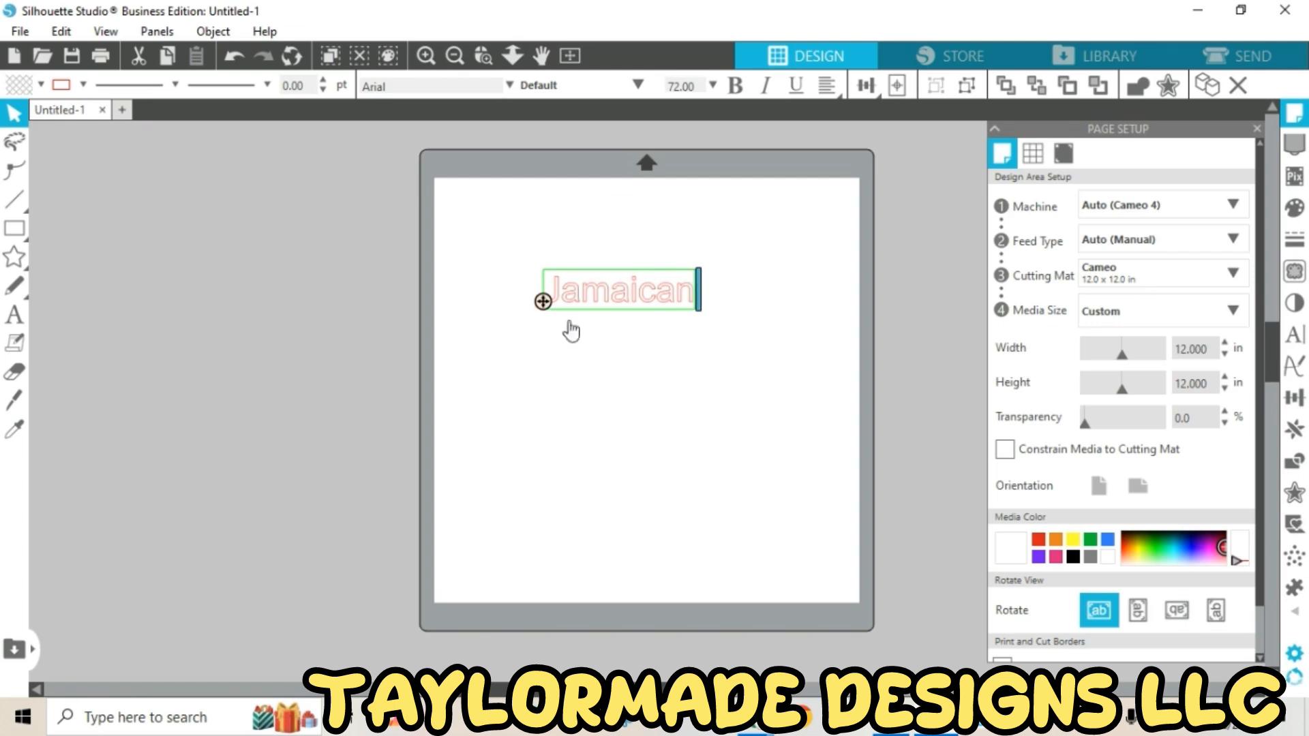
Set the font of the "Jamaican" text to Boisterous Sketch 2
click(570, 338)
drag(519, 269, 725, 339)
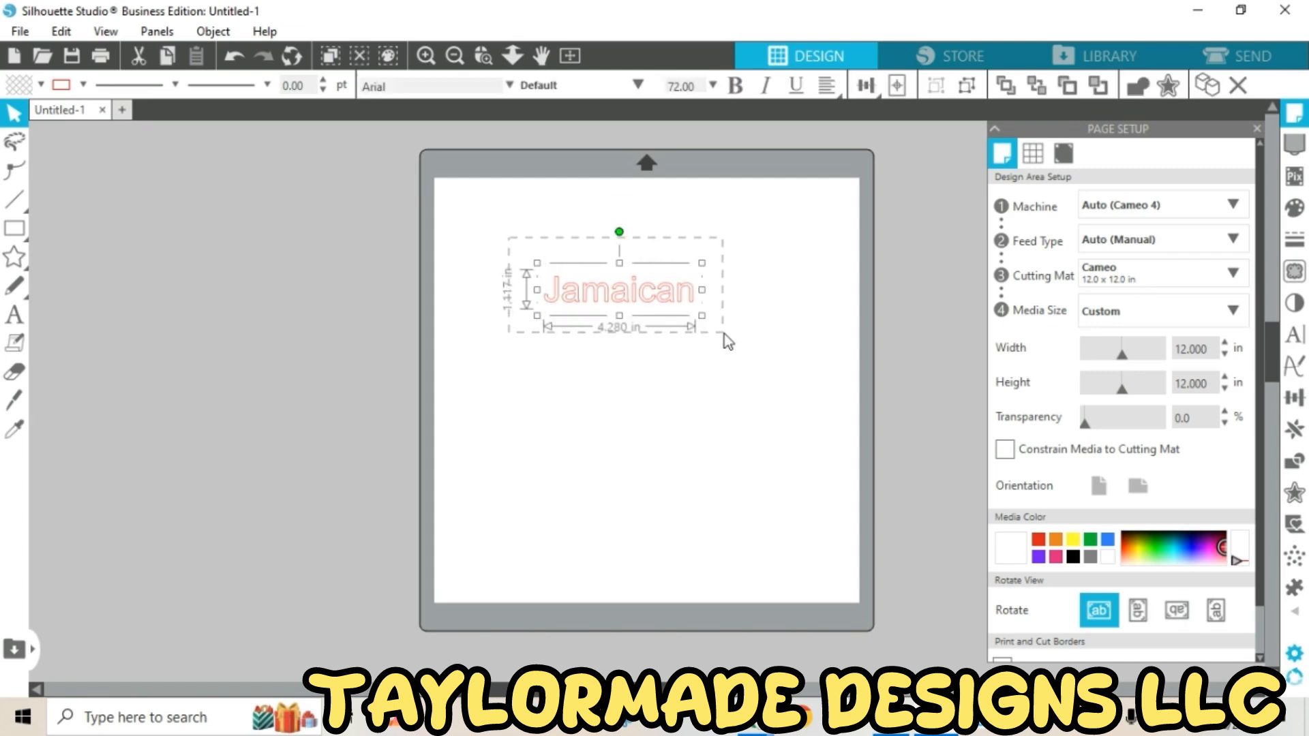
click(1292, 337)
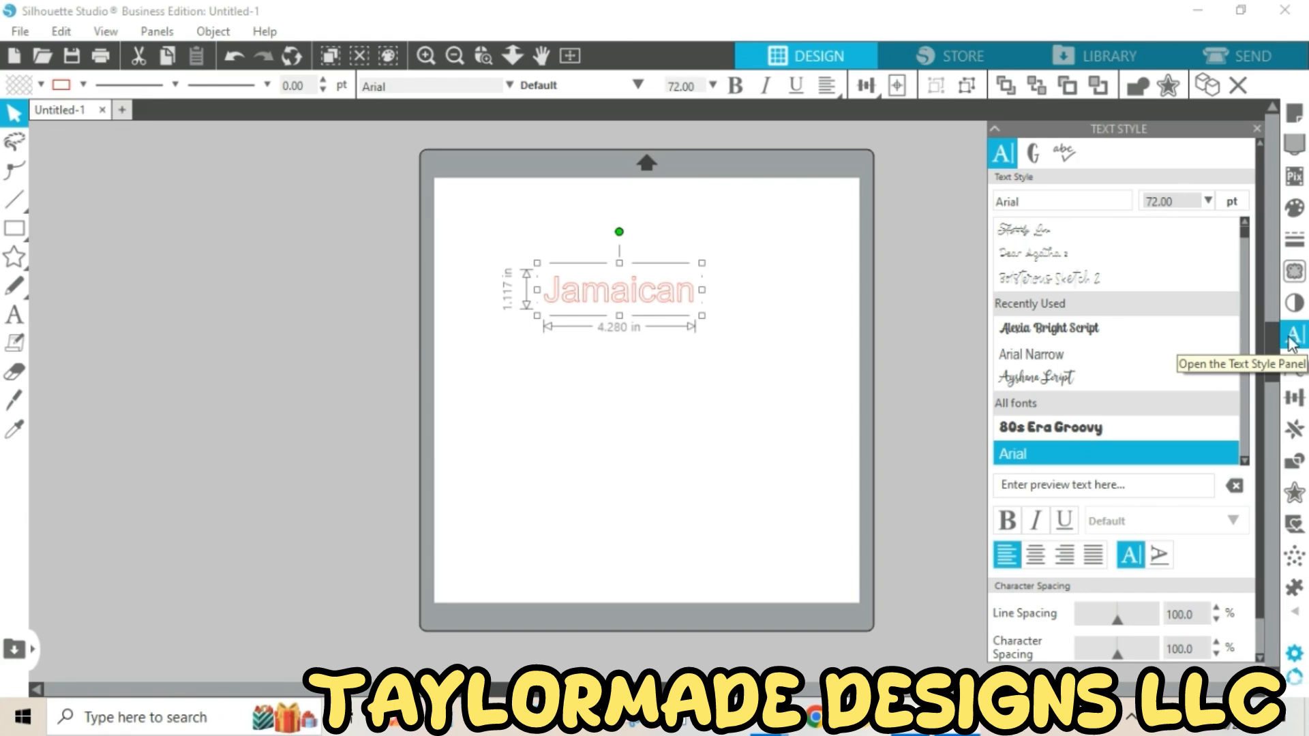
click(1167, 277)
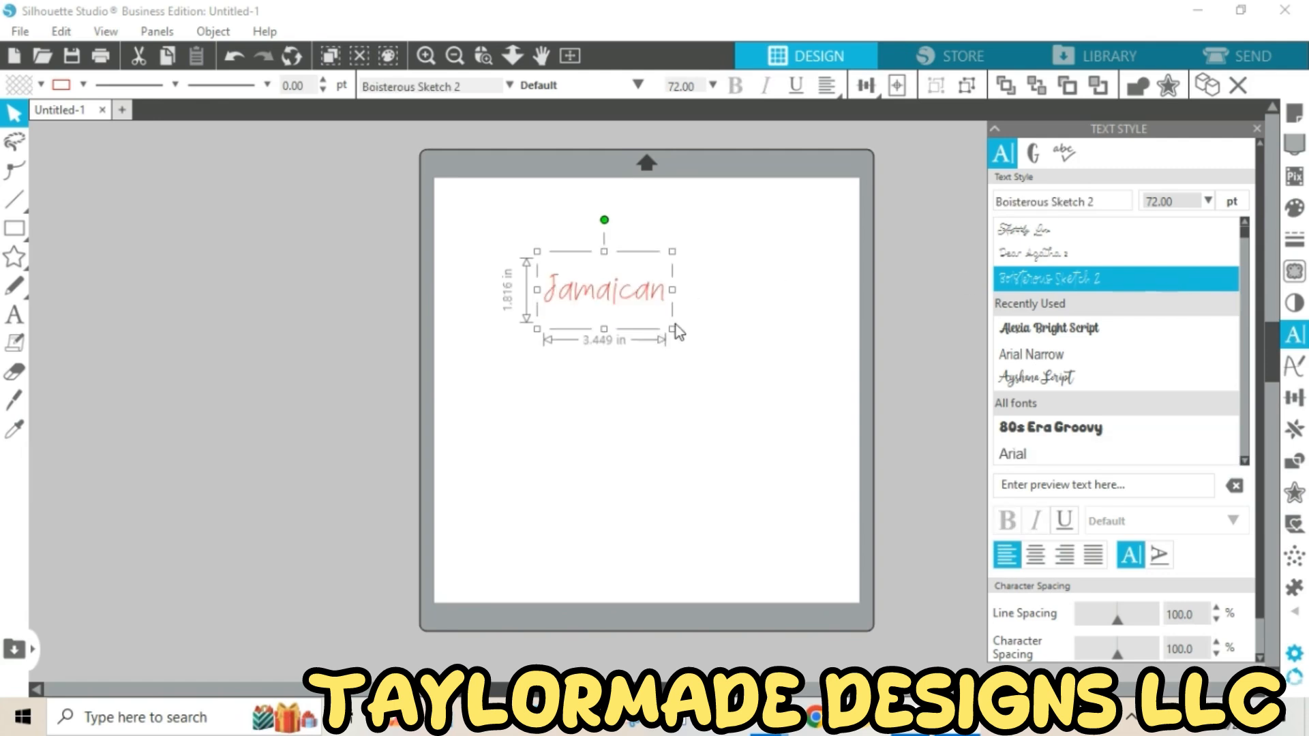
Enlarge the "Jamaican" text to about 8.88 in wide and place it across the upper part of the mat
drag(672, 330, 706, 353)
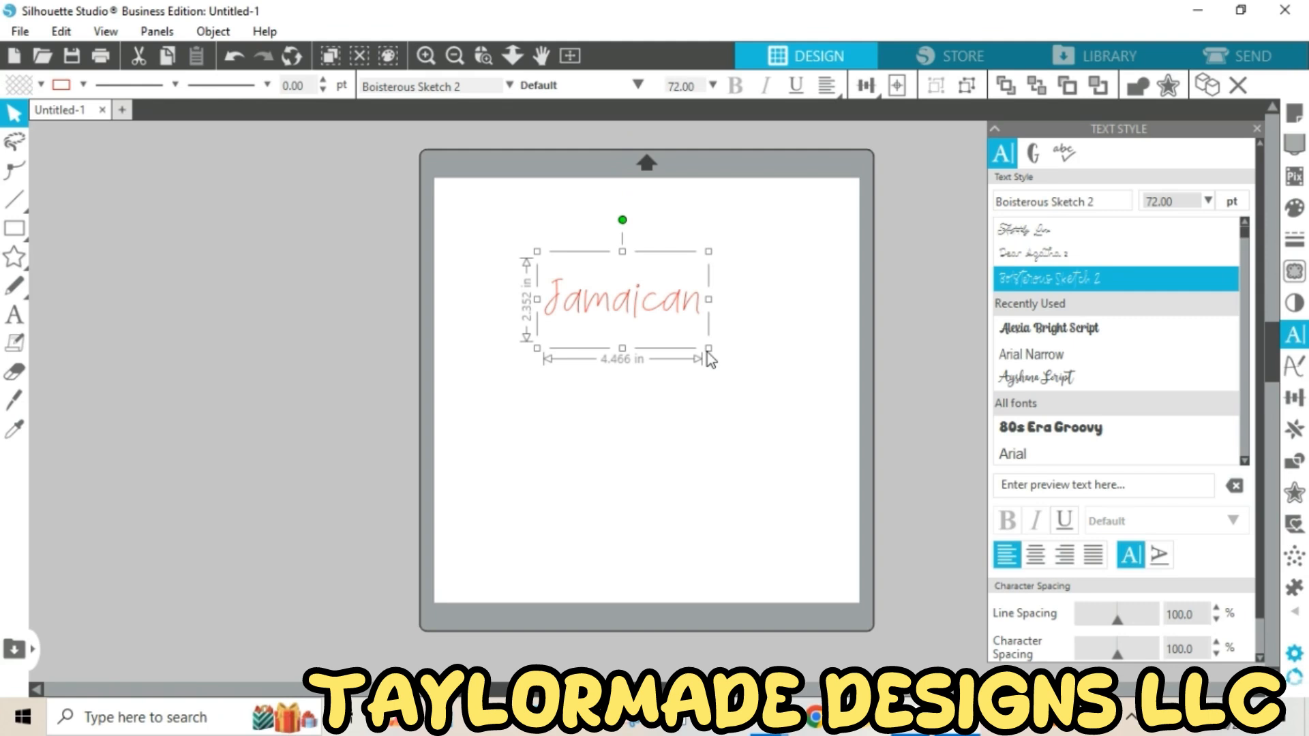
drag(707, 353, 809, 430)
drag(736, 345, 675, 270)
drag(770, 345, 806, 380)
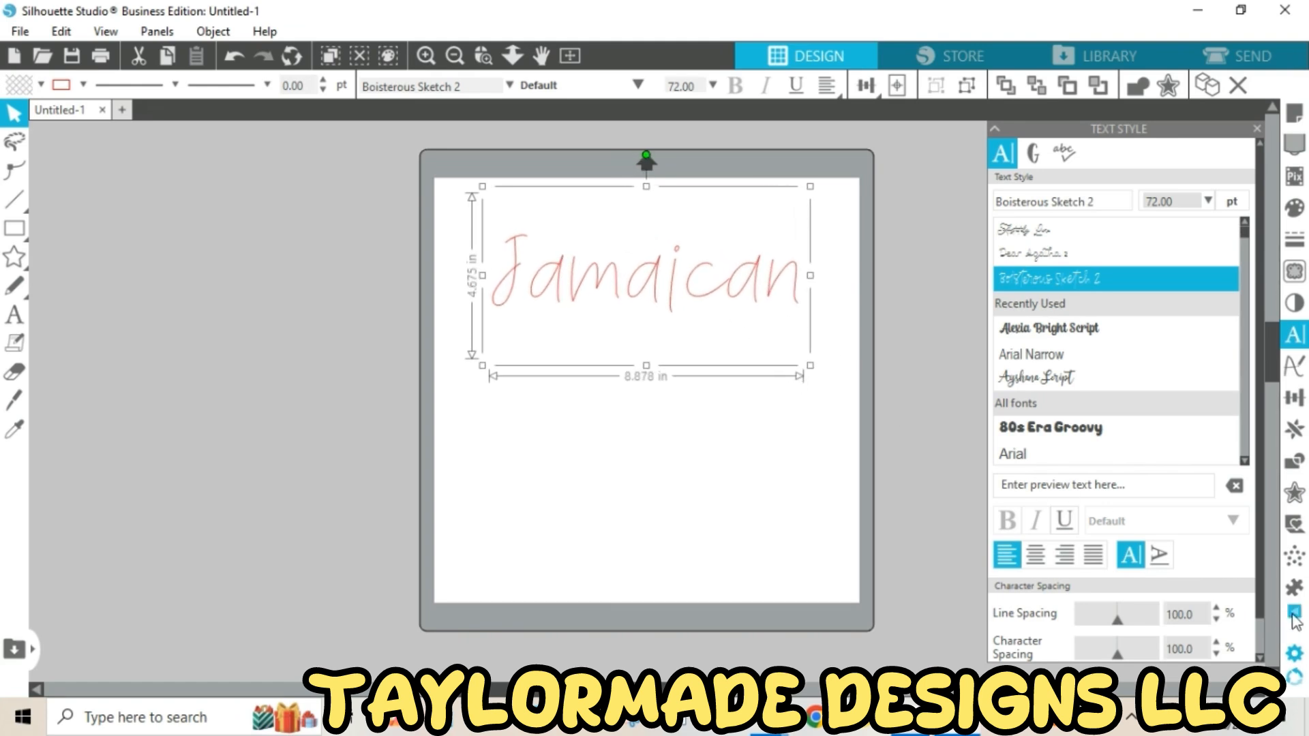
Apply the Edge rhinestone effect with 10ss stones to the "Jamaican" text
mouse_move(1296, 620)
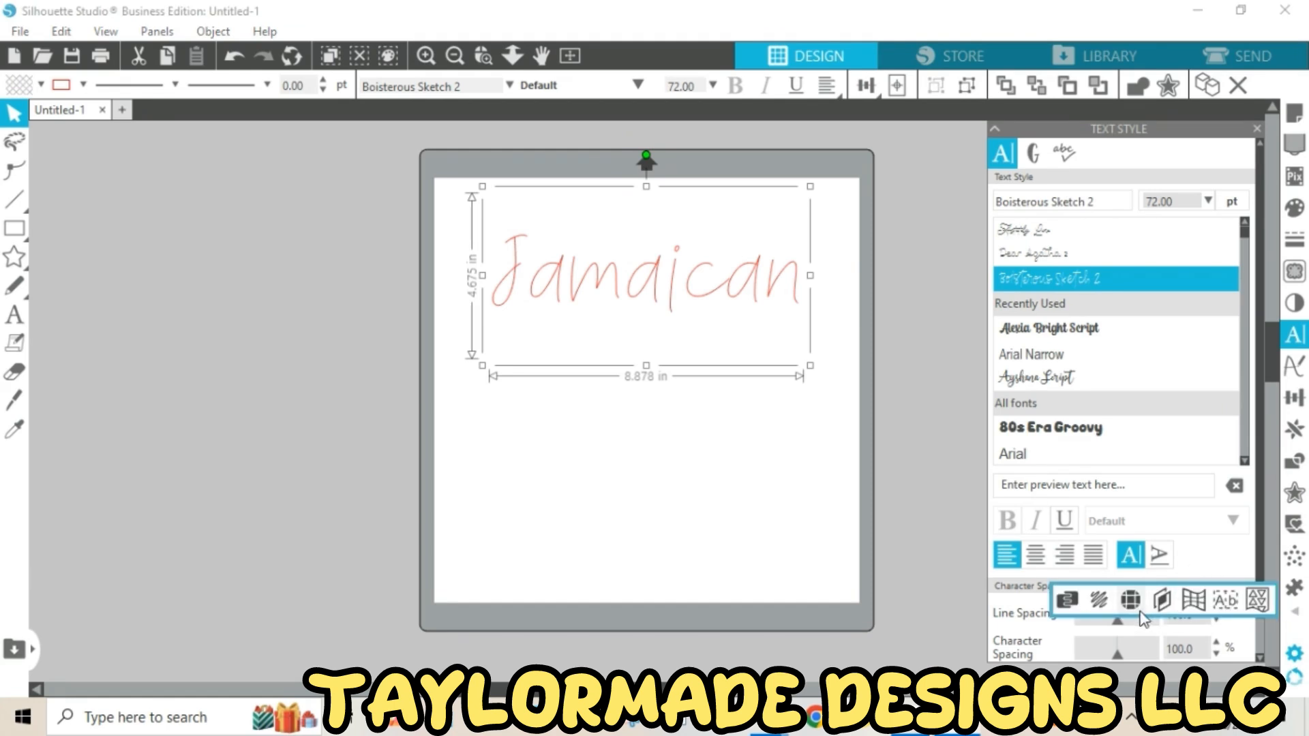
click(1132, 601)
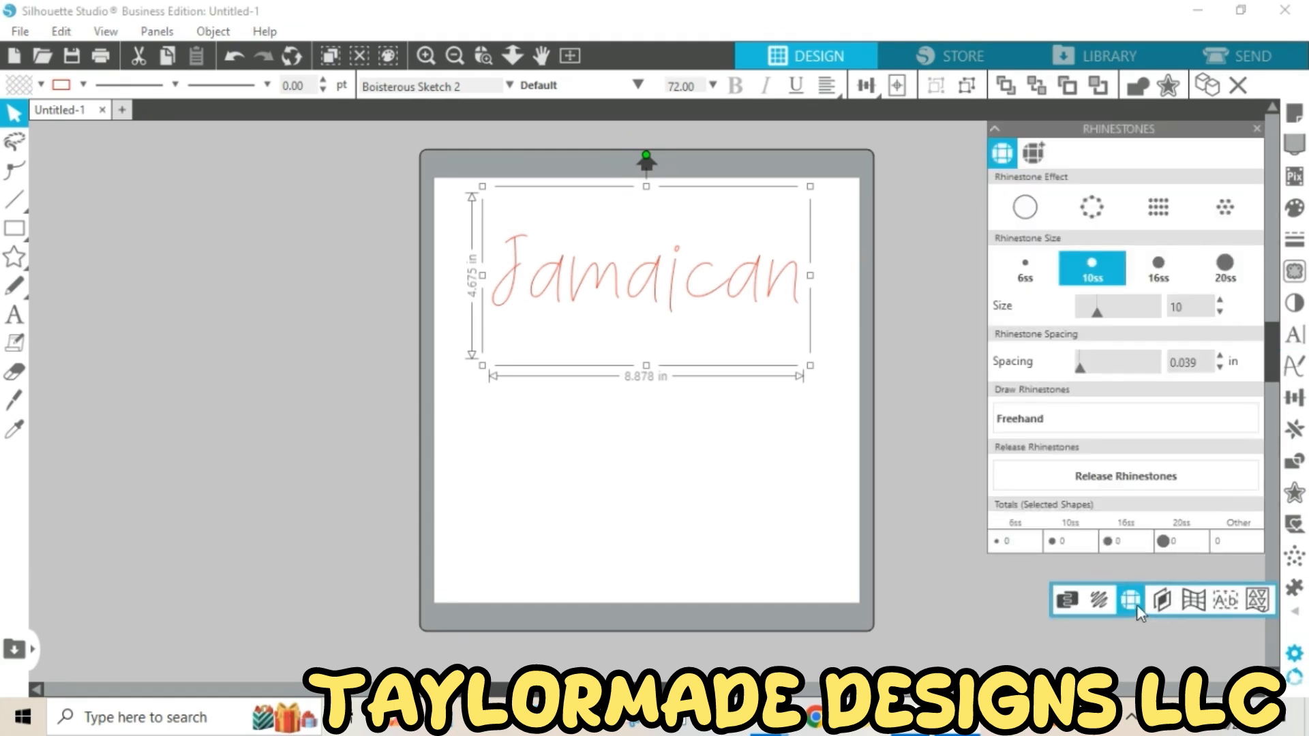
click(1105, 202)
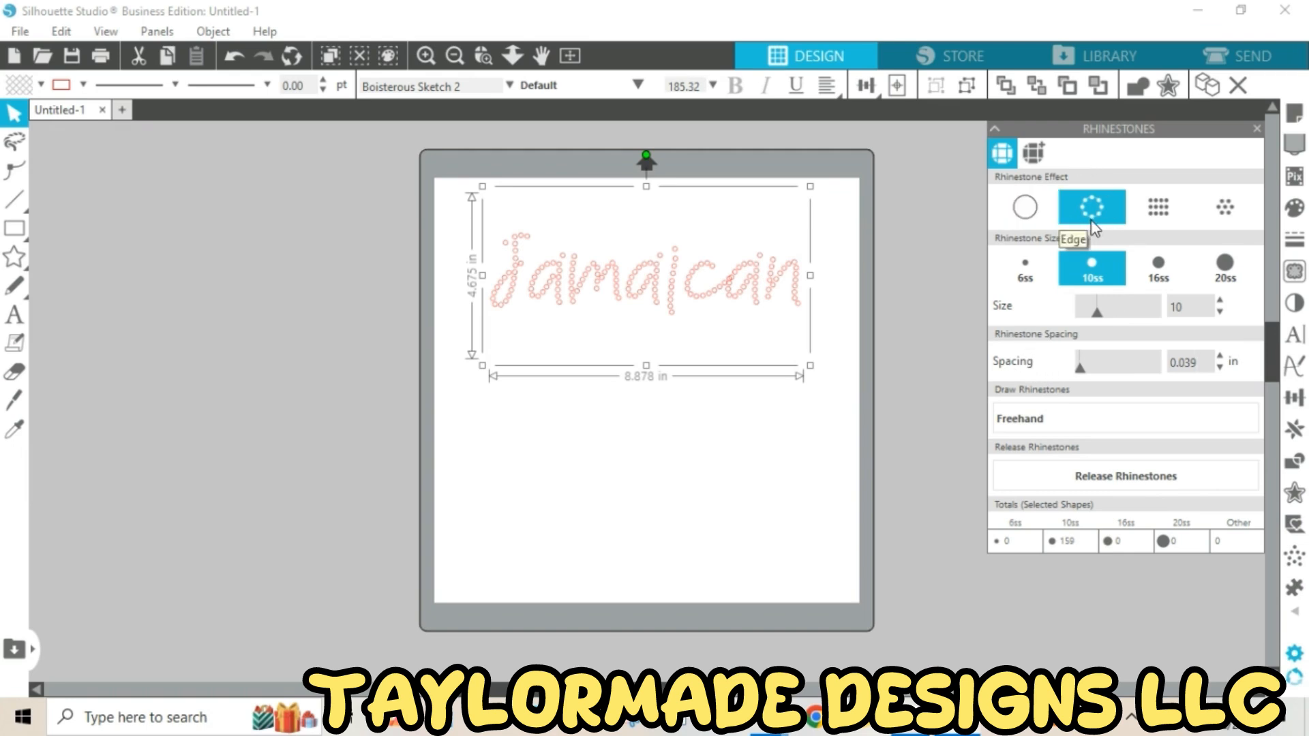
Set the rhinestone spacing of the "Jamaican" text to 0.015 in
click(1180, 408)
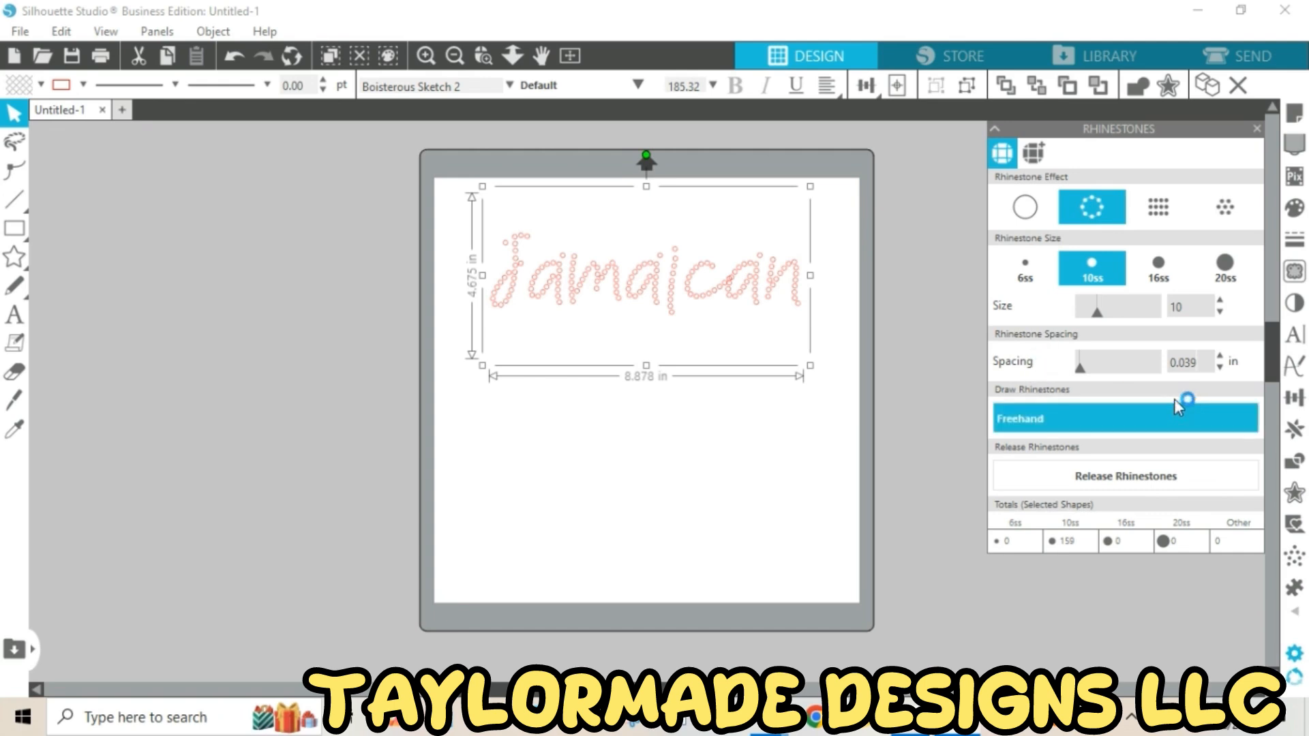
click(1202, 373)
key(BackSpace)
key(BackSpace)
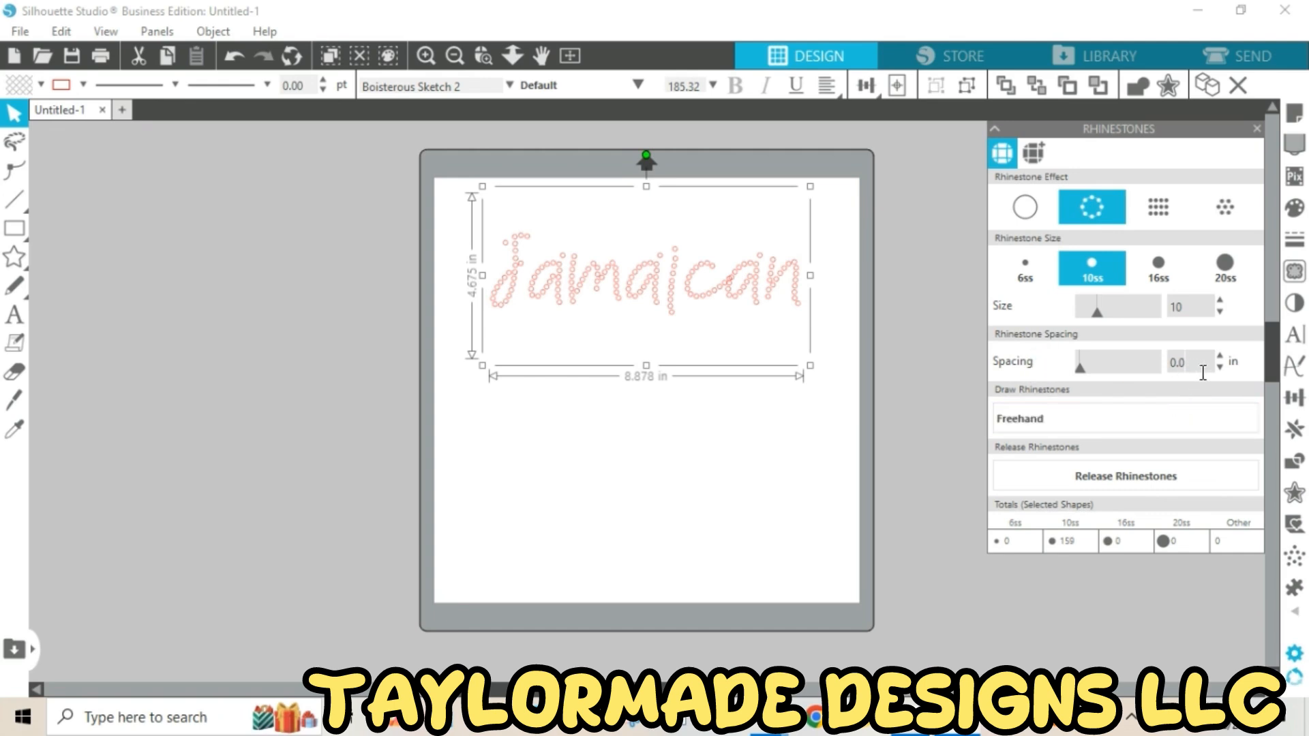
text(15)
key(Return)
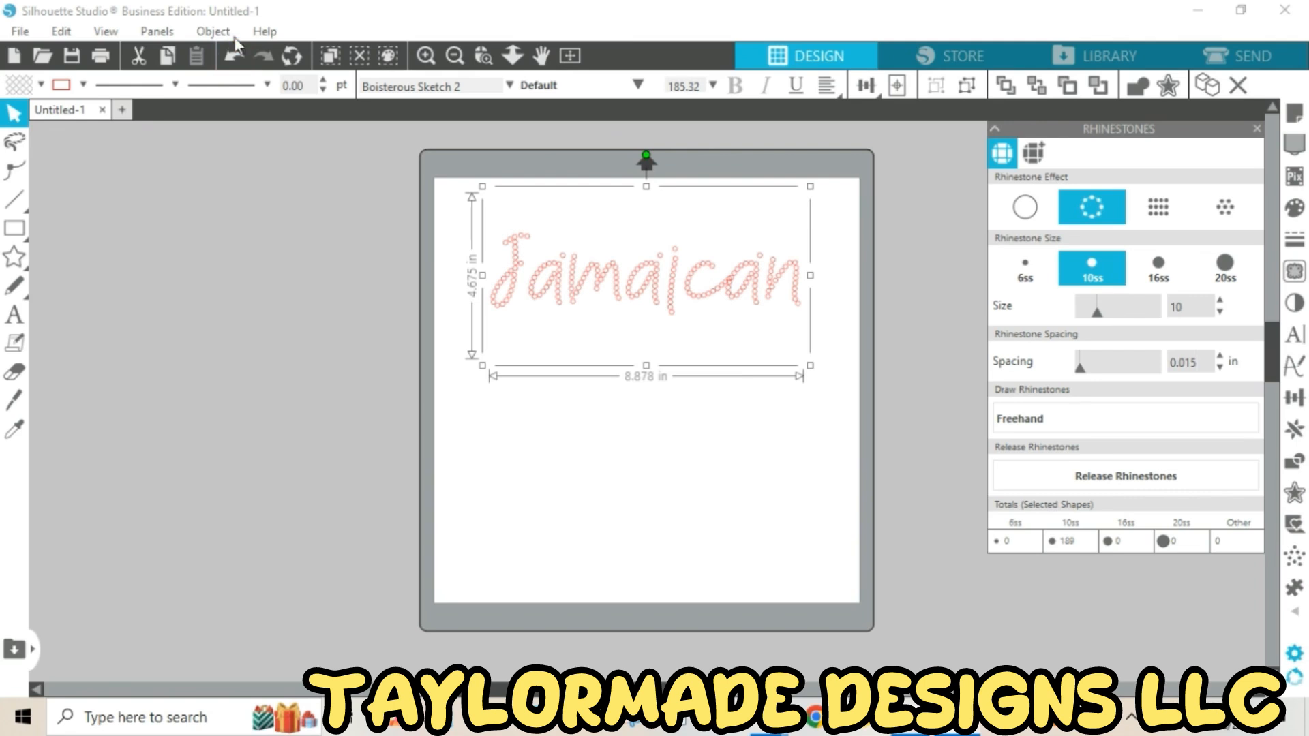
Duplicate the rhinestone "Jamaican" text and move the copy off the mat to its left
key(ctrl+d)
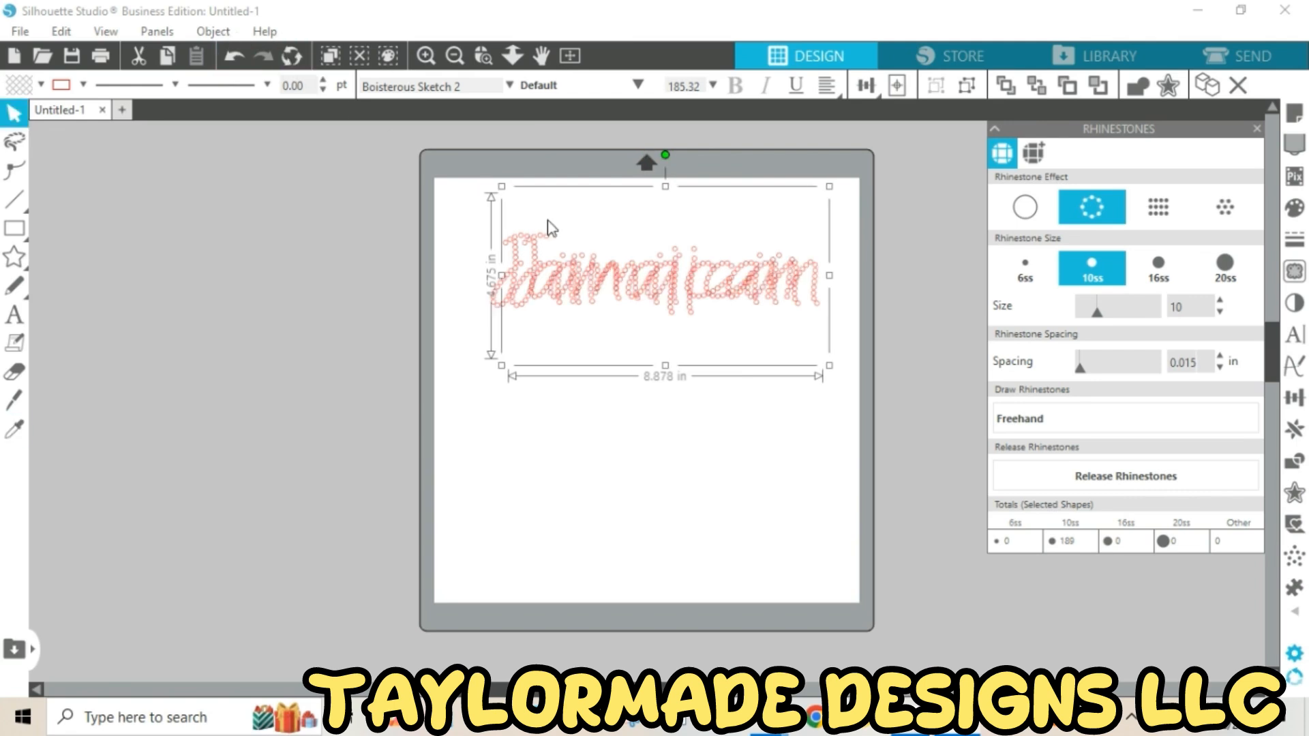
drag(591, 298, 4, 258)
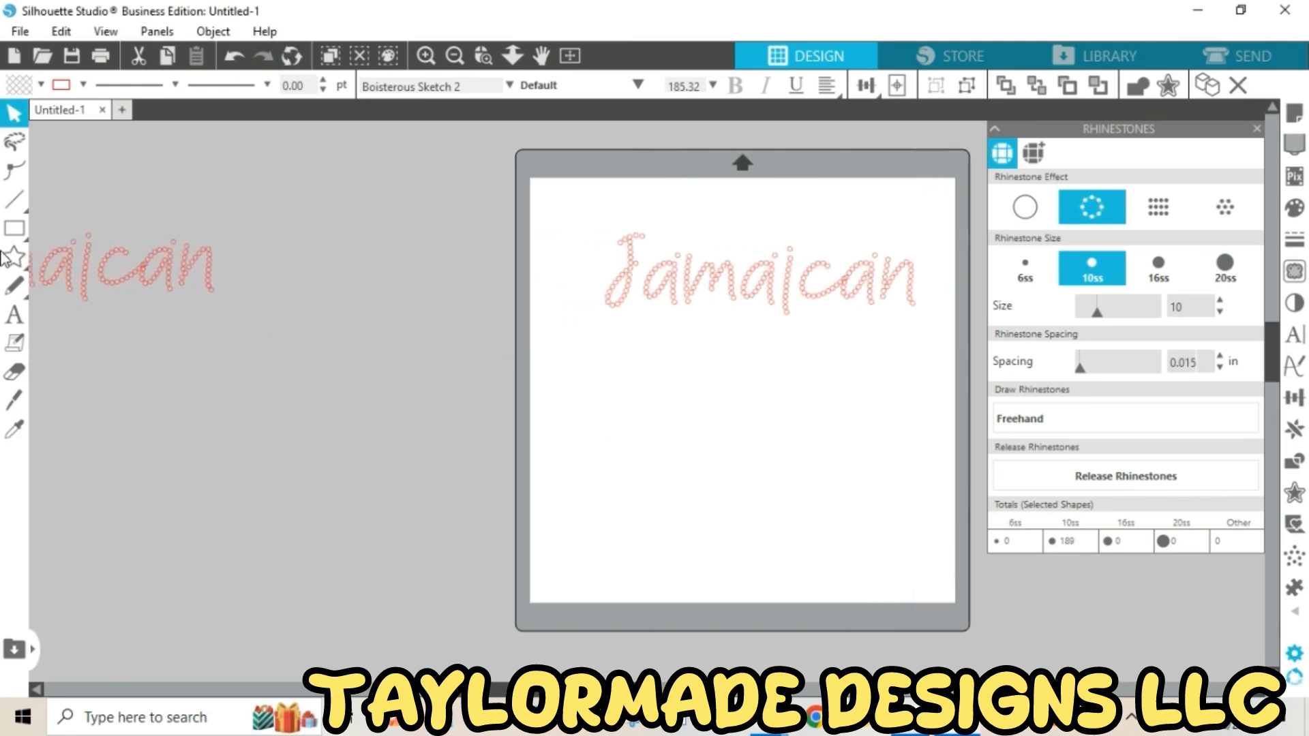
Make the "Jamaican" text on the mat a compound path, reapply Edge rhinestones to it and shift it slightly up and left
click(644, 285)
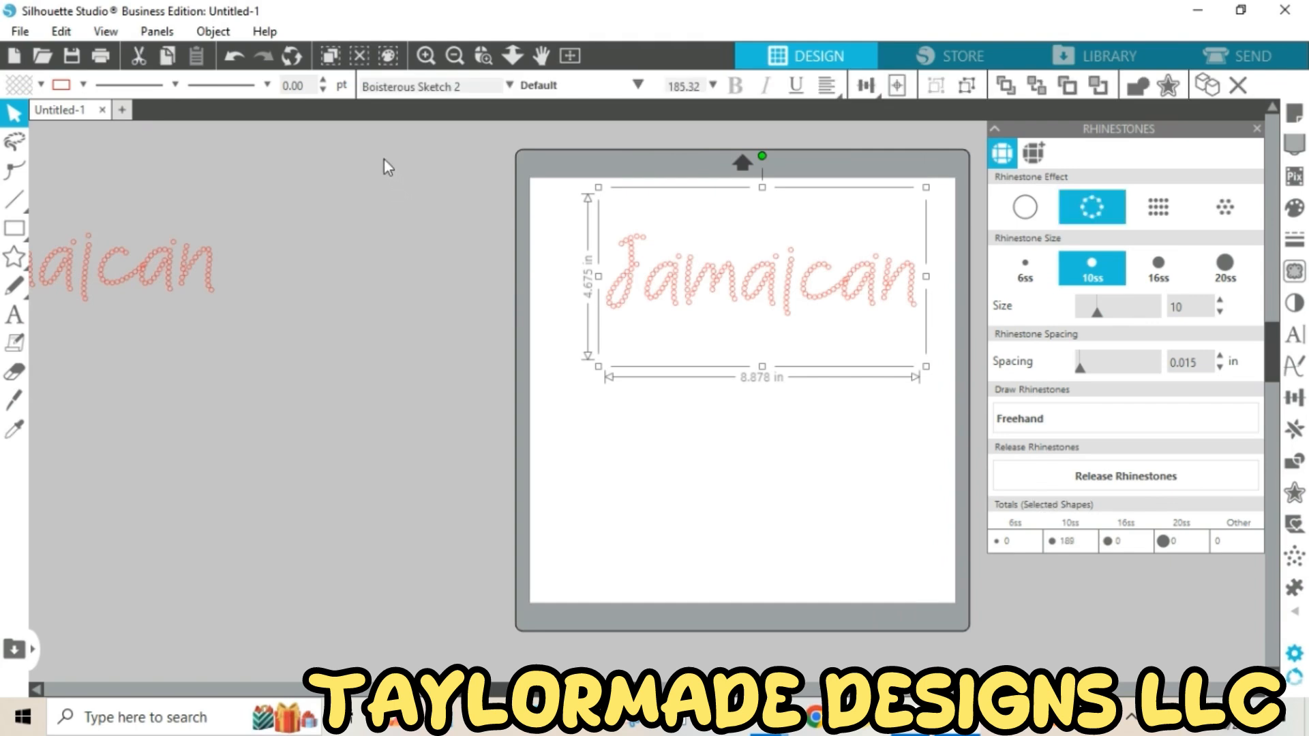
click(211, 34)
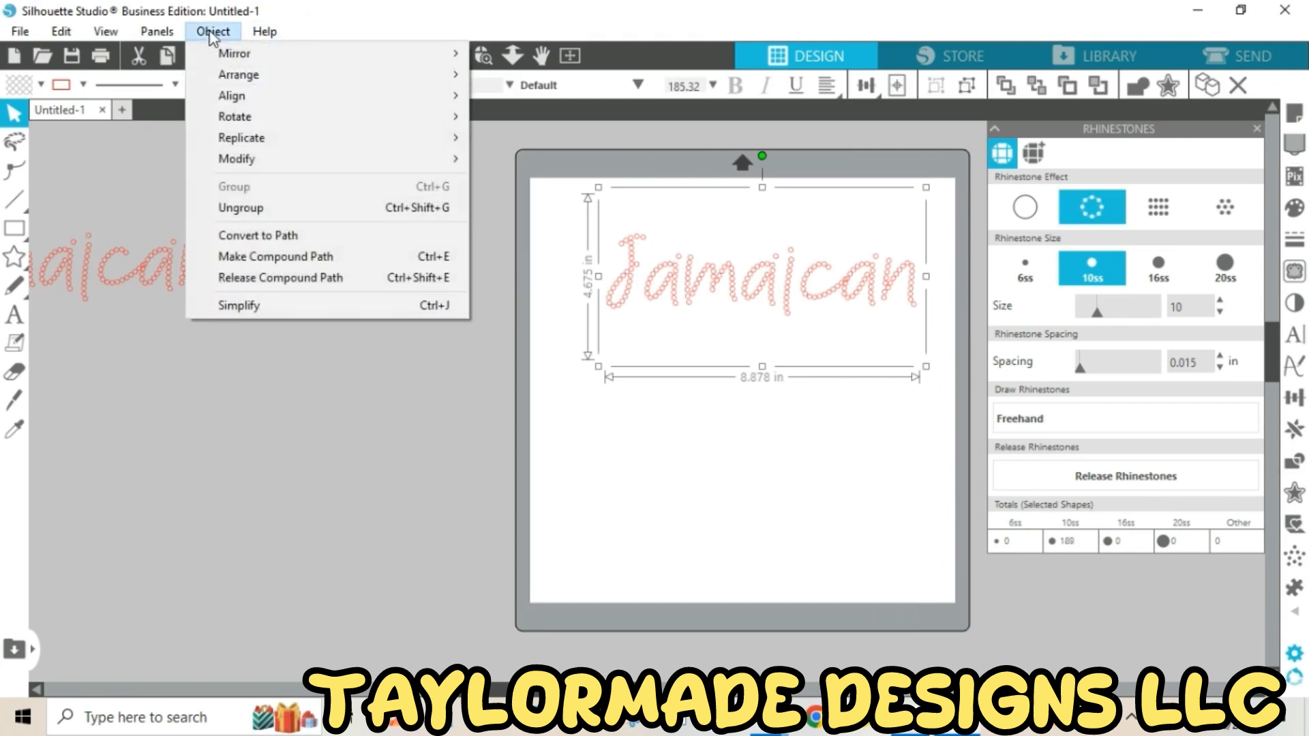
click(279, 257)
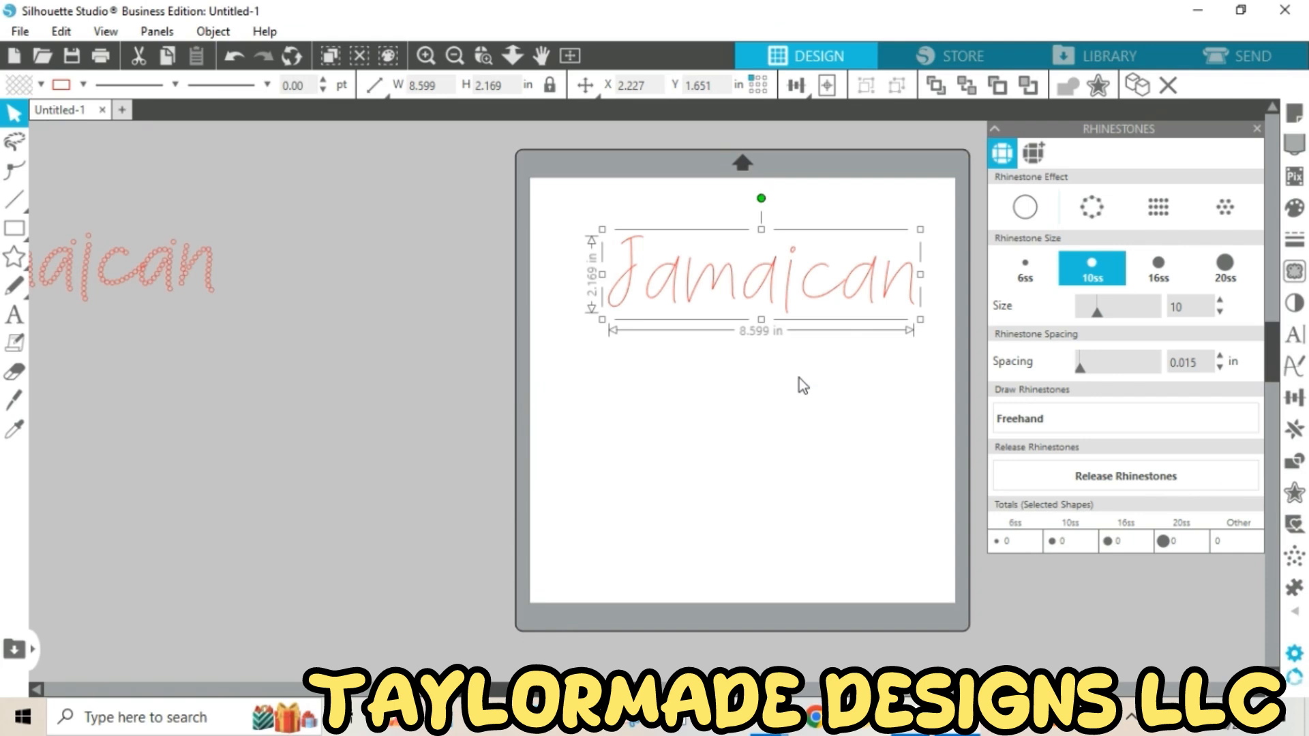
click(1096, 206)
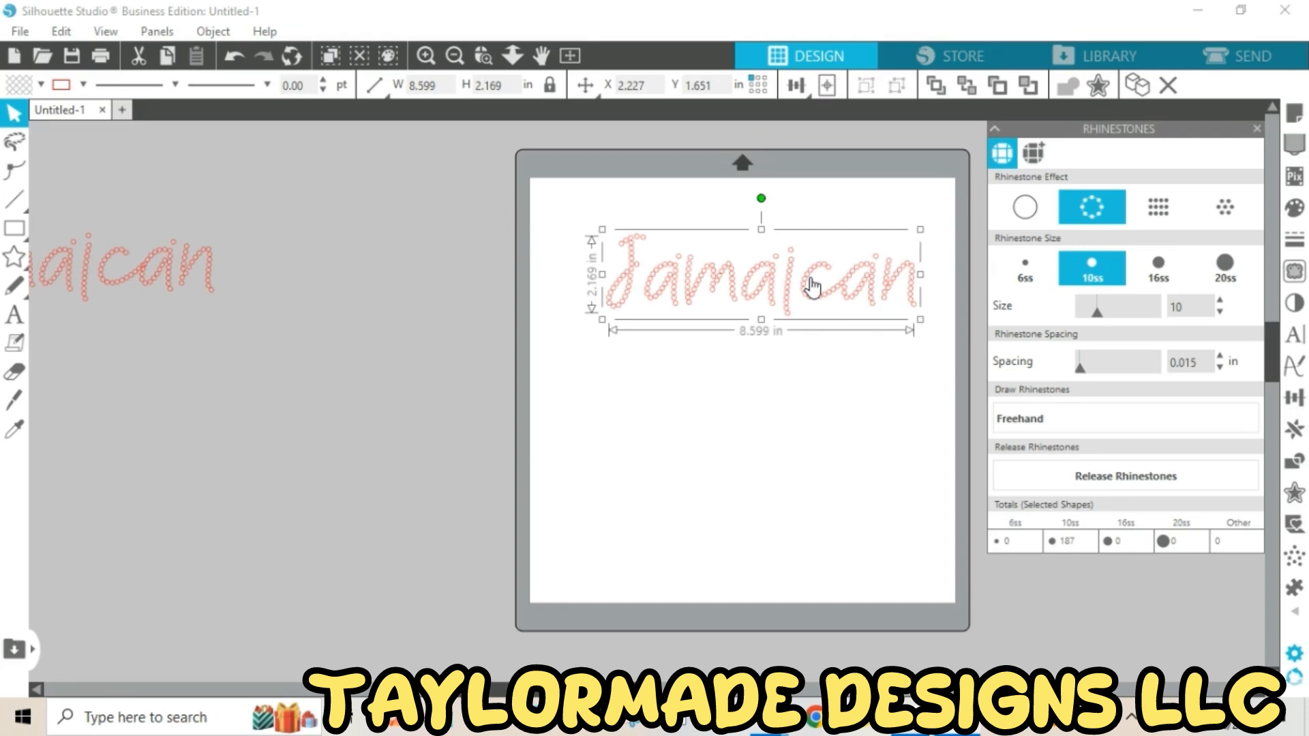
drag(812, 285, 787, 274)
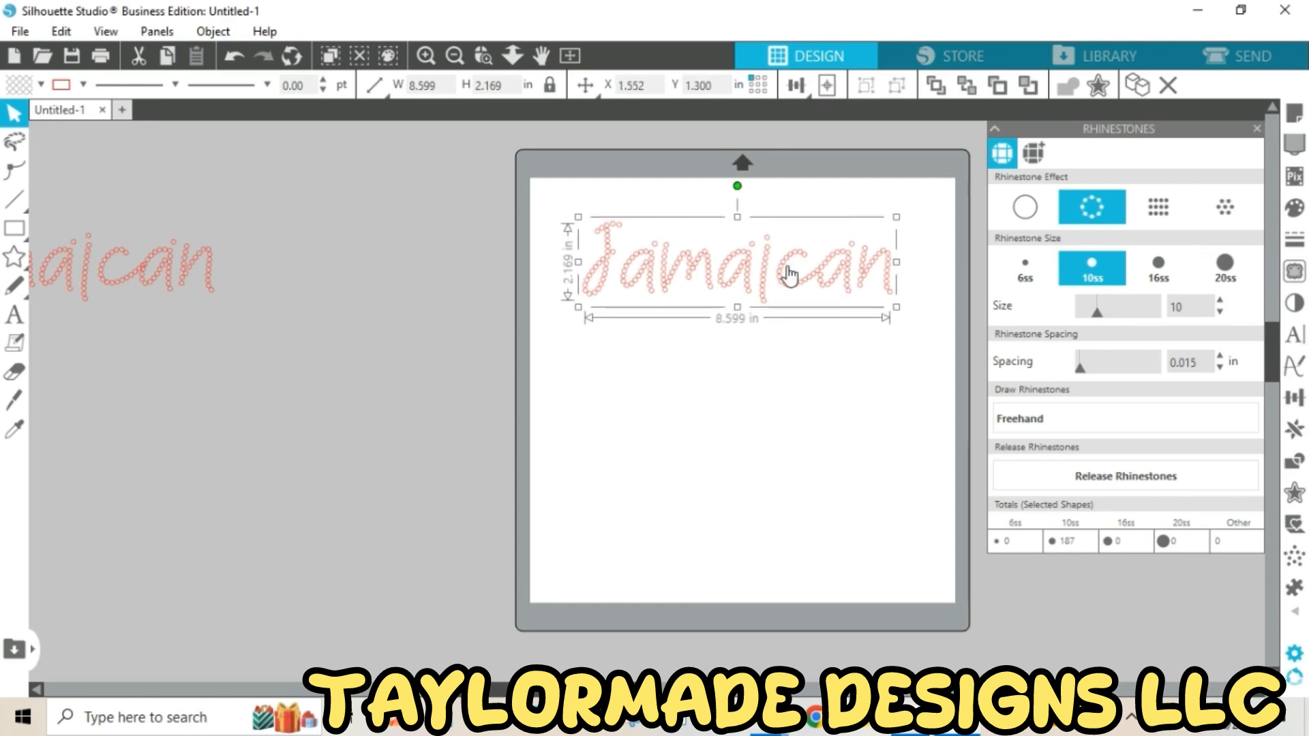
Fill the rhinestones of the "Jamaican" text on the mat with red and choose their line color
click(41, 84)
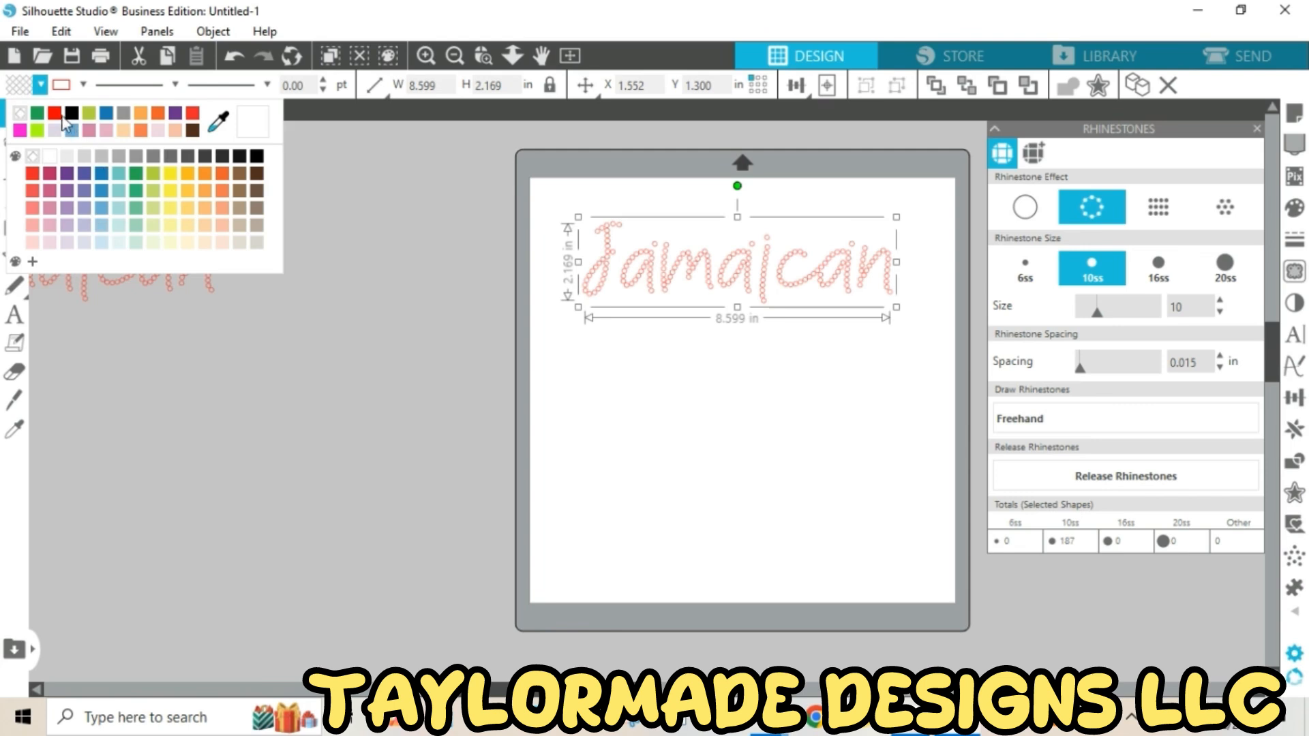
click(194, 113)
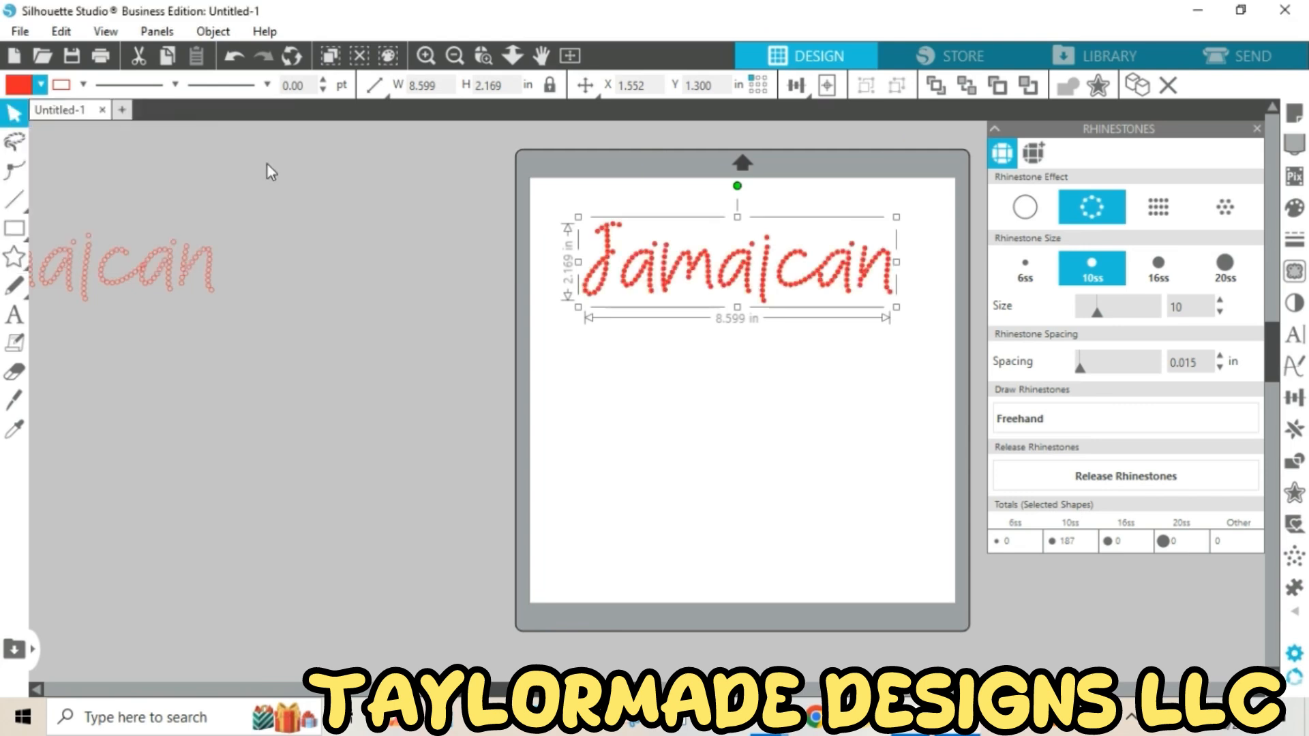
click(83, 84)
click(80, 115)
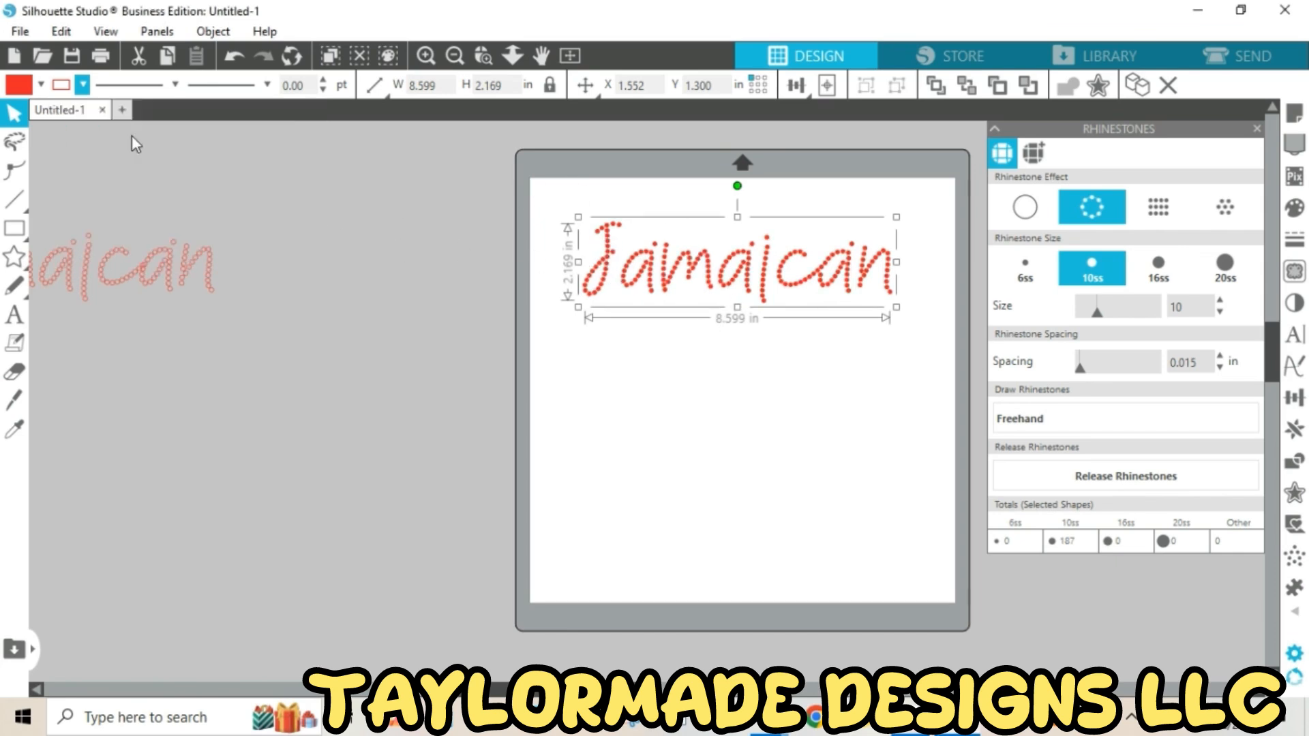
Add the text "QUEEN" on the mat below the "Jamaican" rhinestone text
click(15, 322)
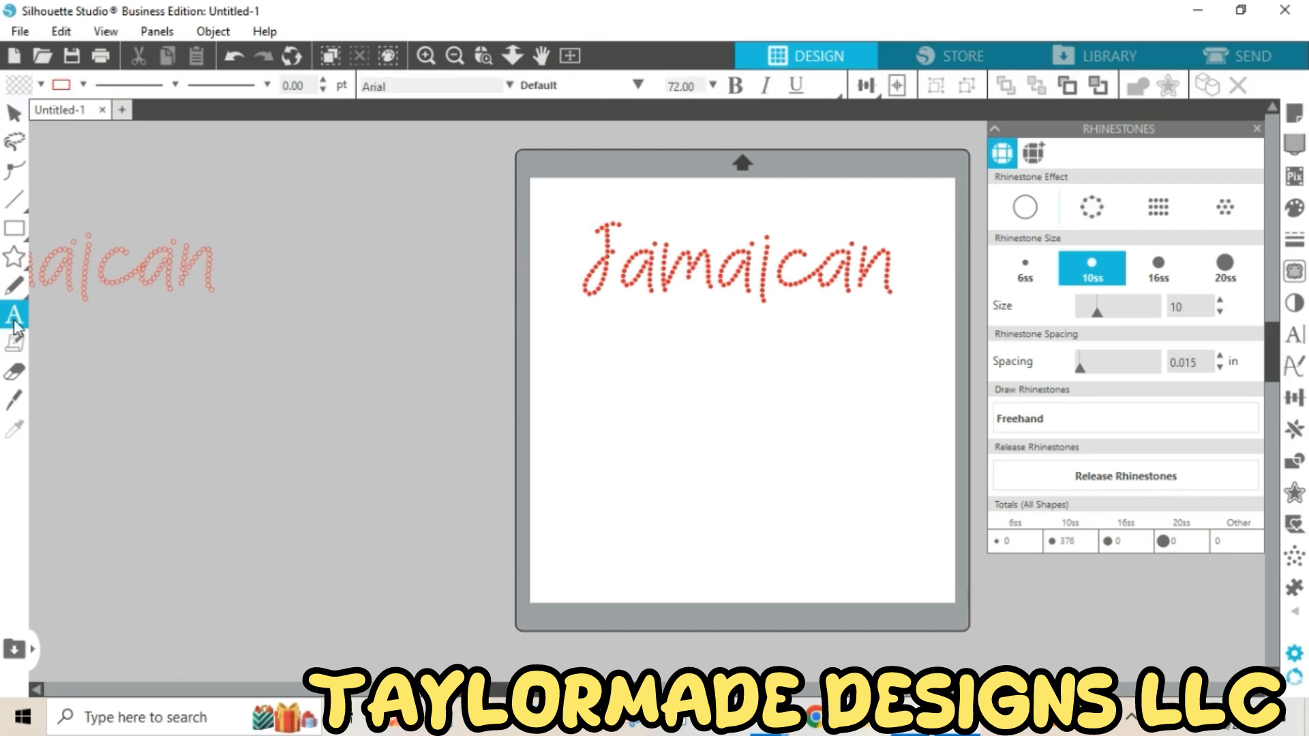
click(631, 353)
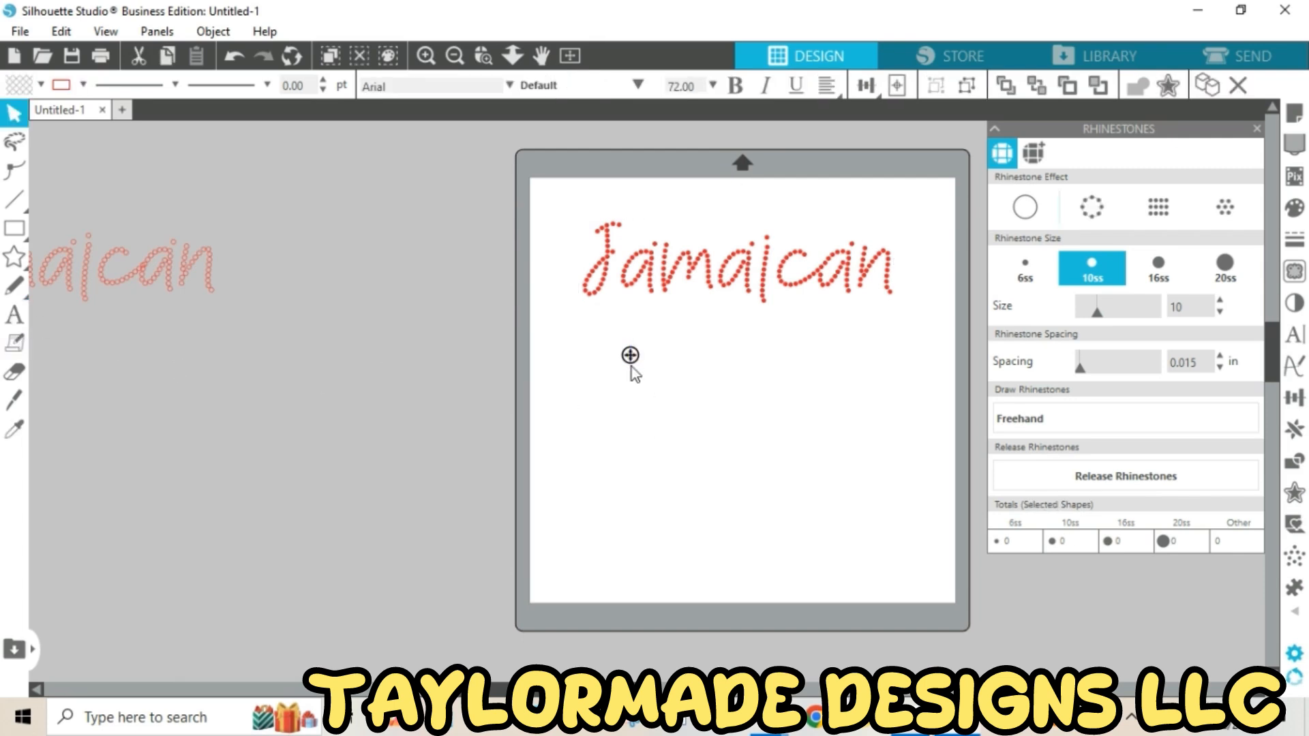
text(QUEEN)
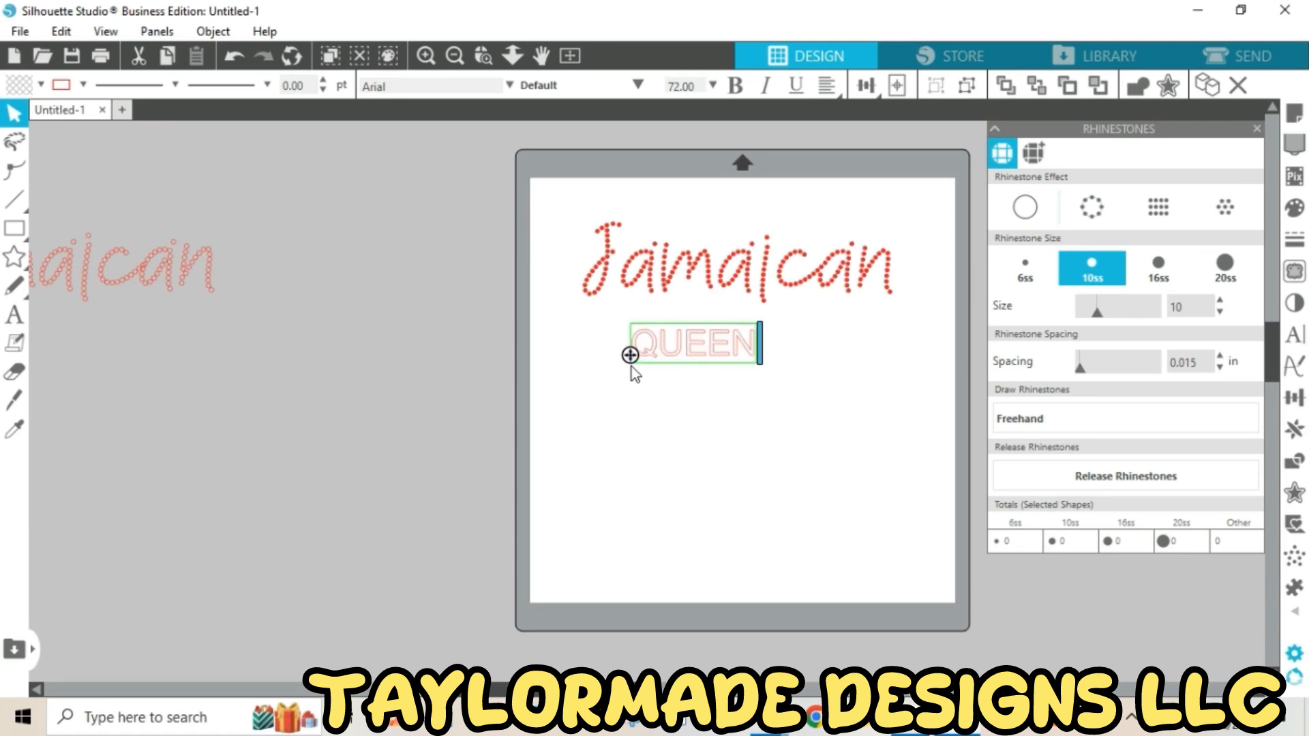
click(580, 364)
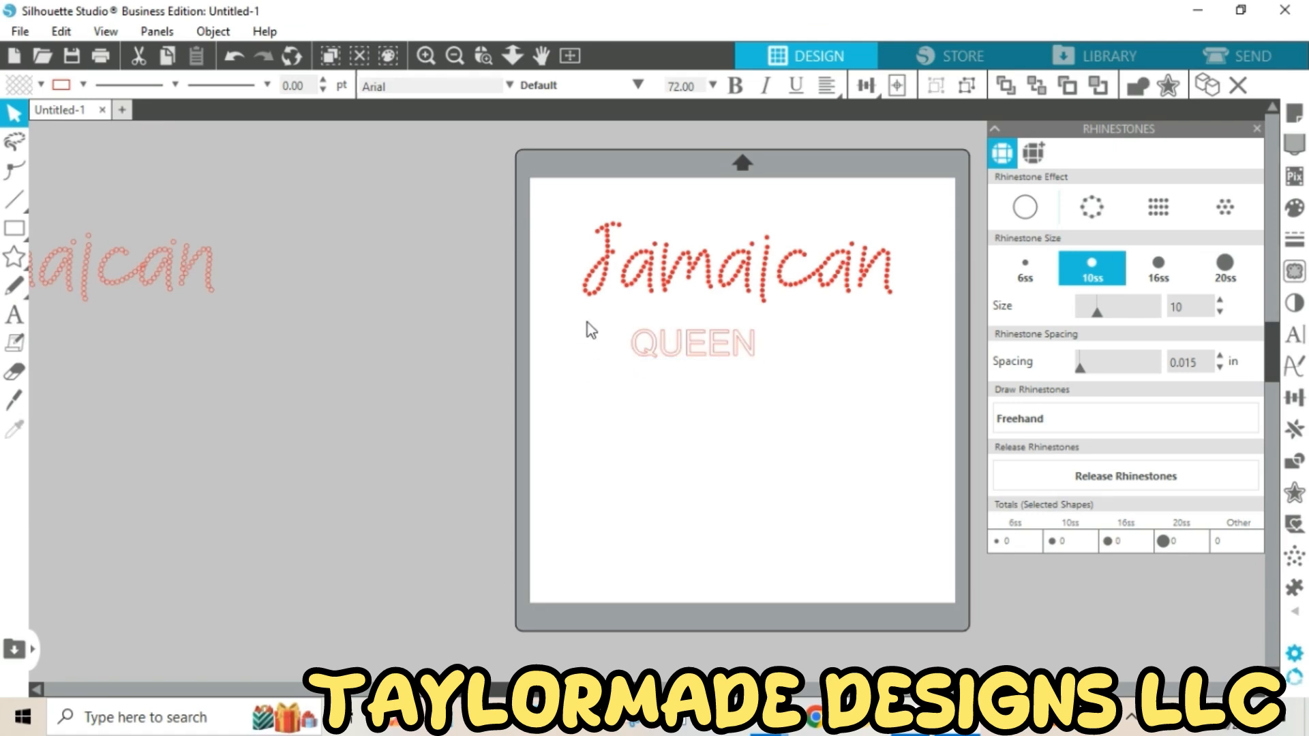
Set the font of the "QUEEN" text to Bold Marker
click(707, 365)
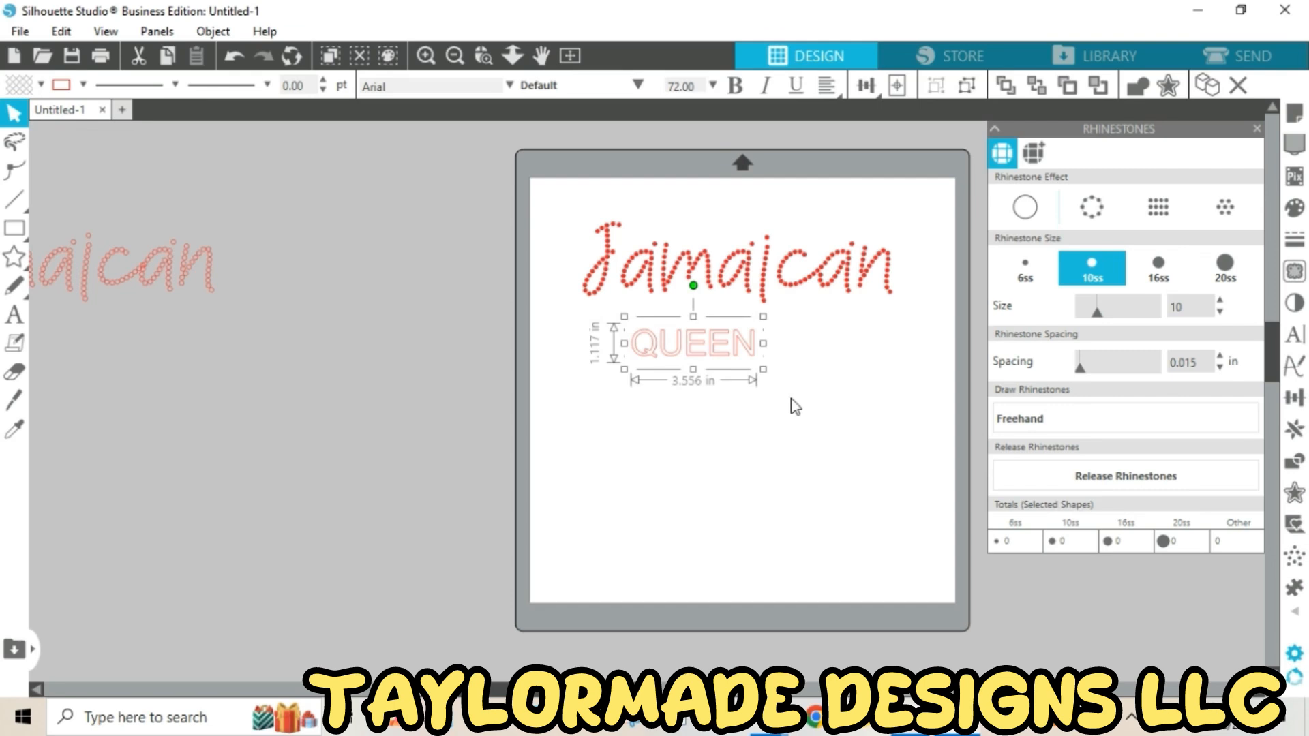
click(1294, 336)
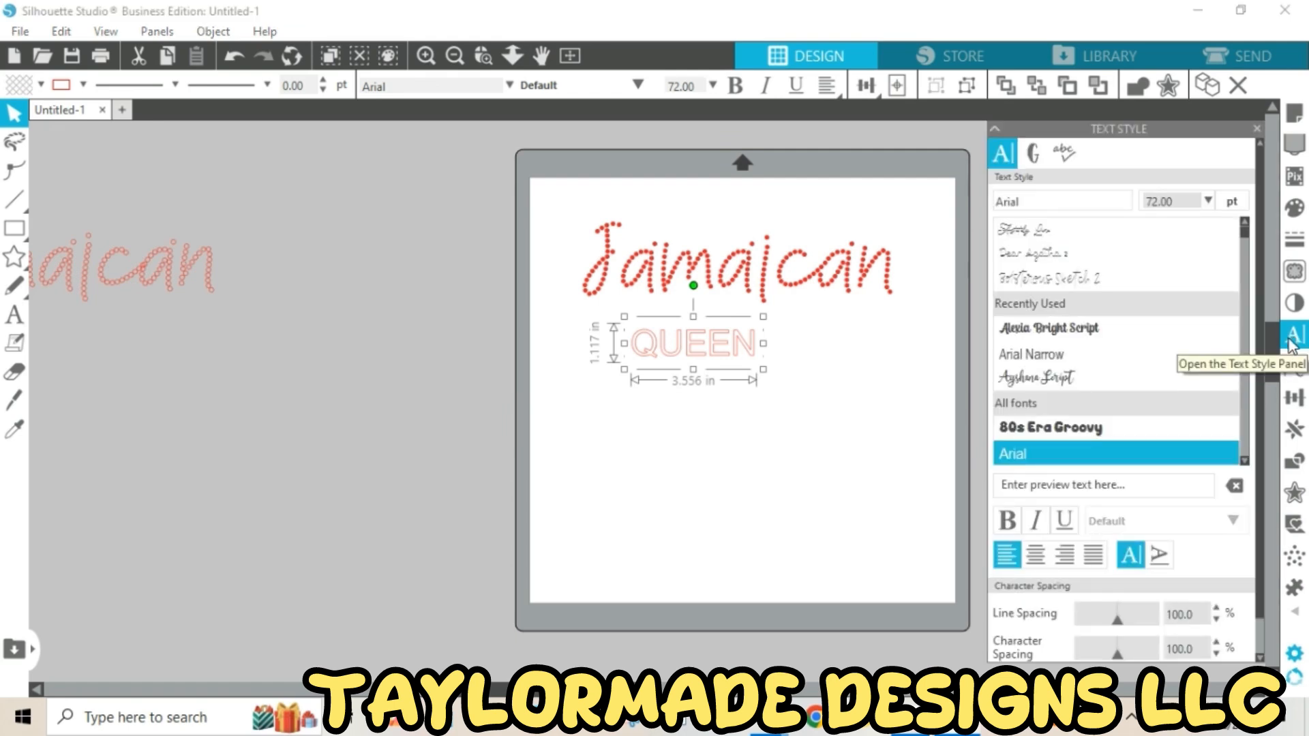
click(1047, 204)
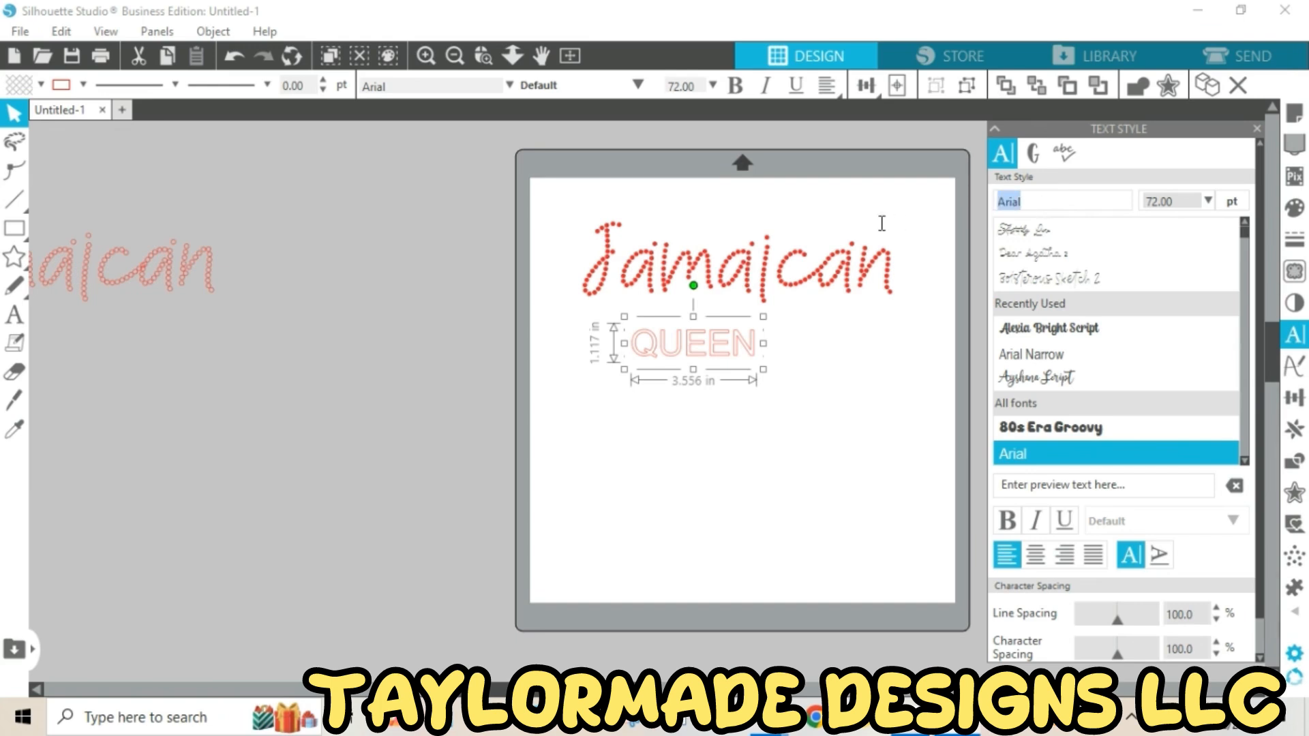
text(bolb)
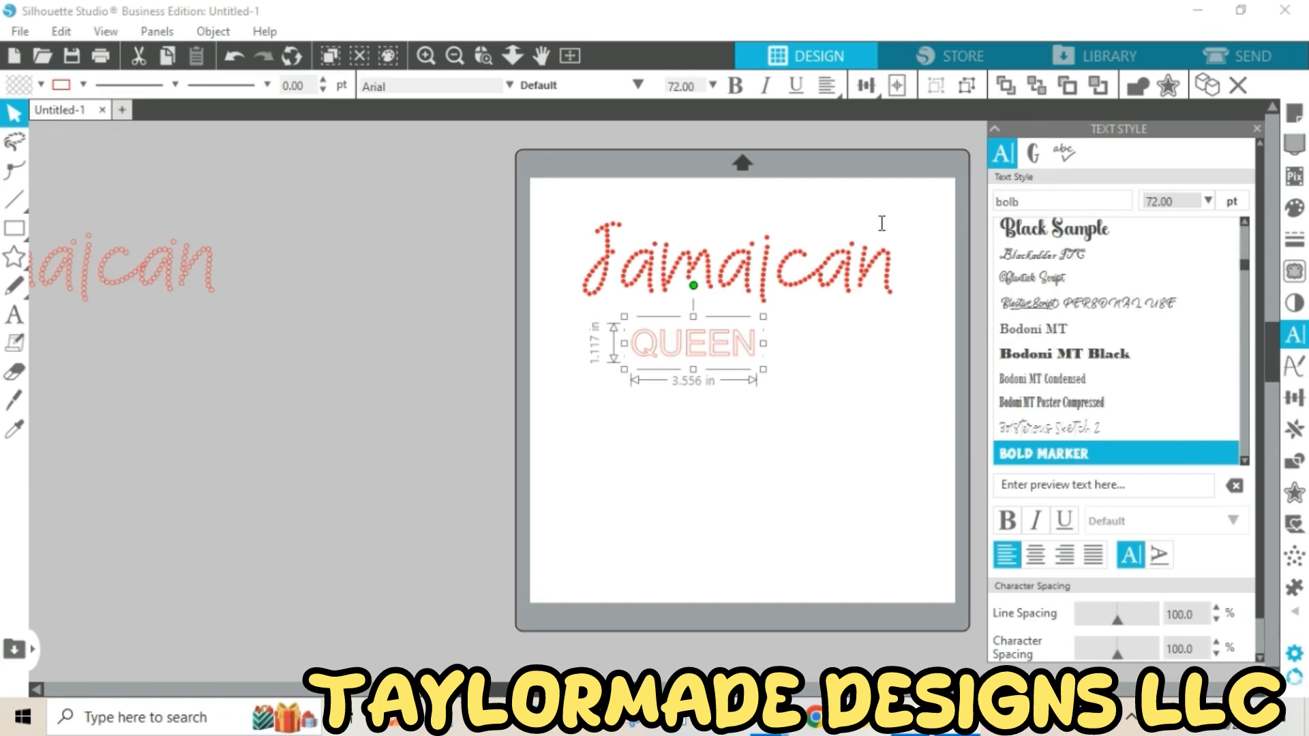
key(BackSpace)
text(d Marker)
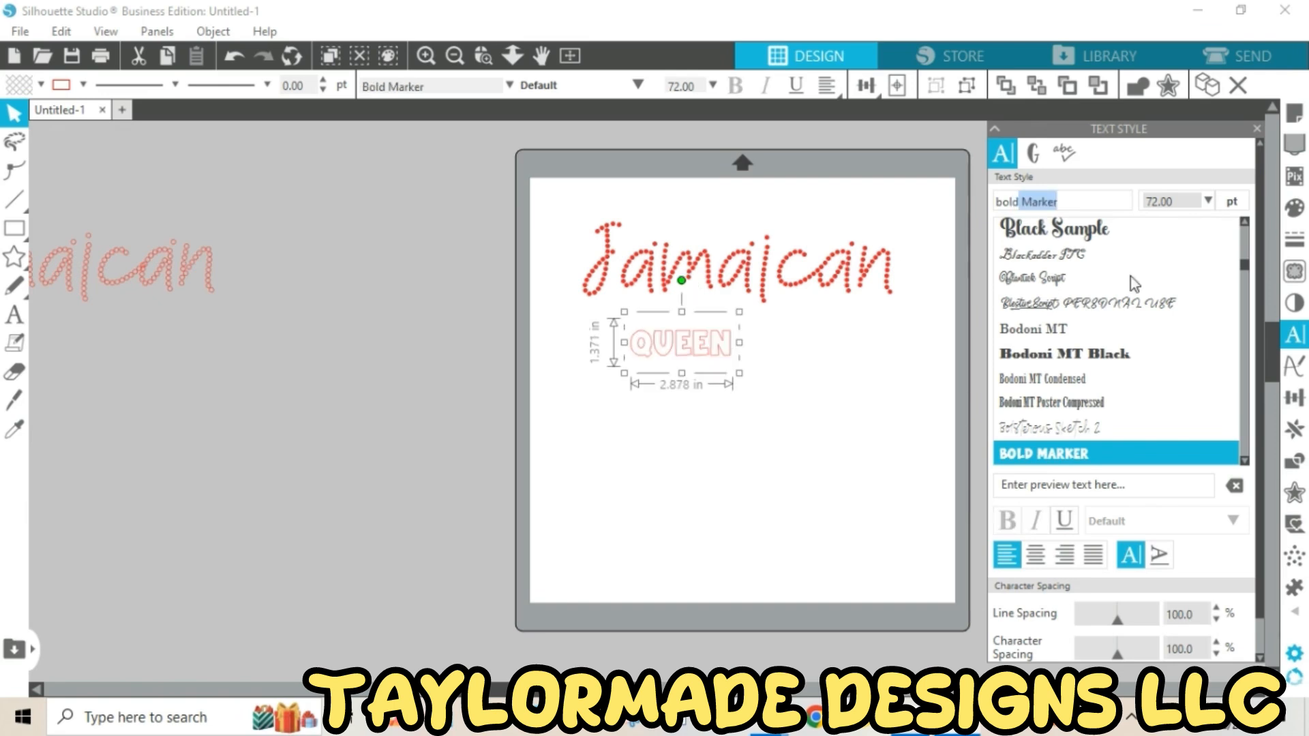
Enlarge the "QUEEN" text to about 11.36 in wide so it spans the mat beneath "Jamaican"
drag(740, 374, 877, 578)
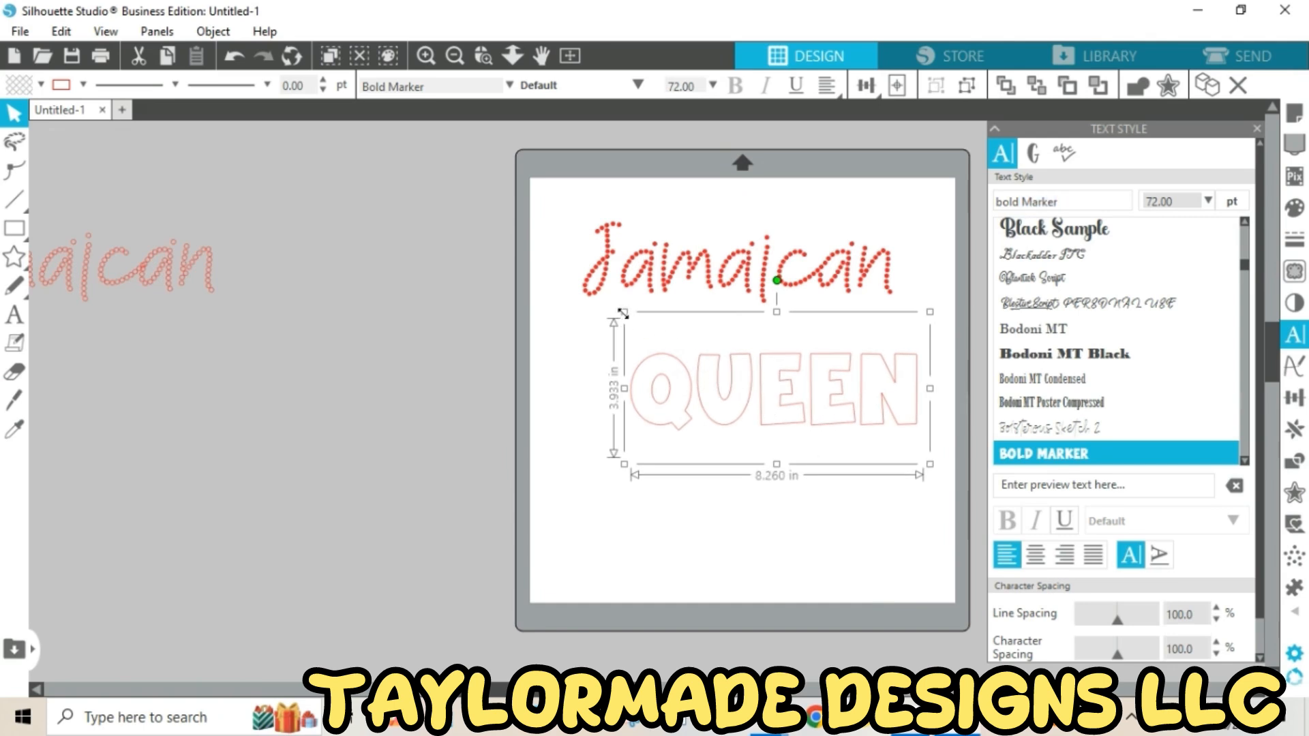
drag(624, 312, 539, 272)
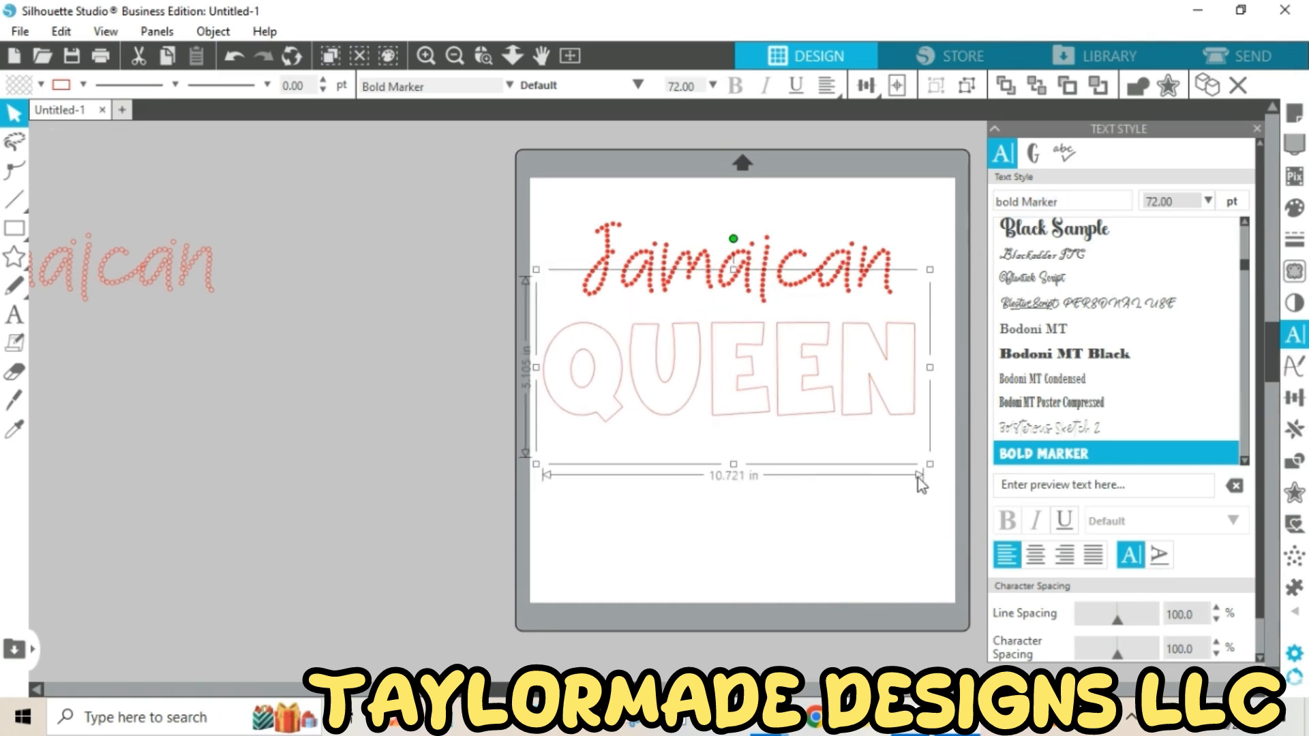
drag(929, 463, 952, 491)
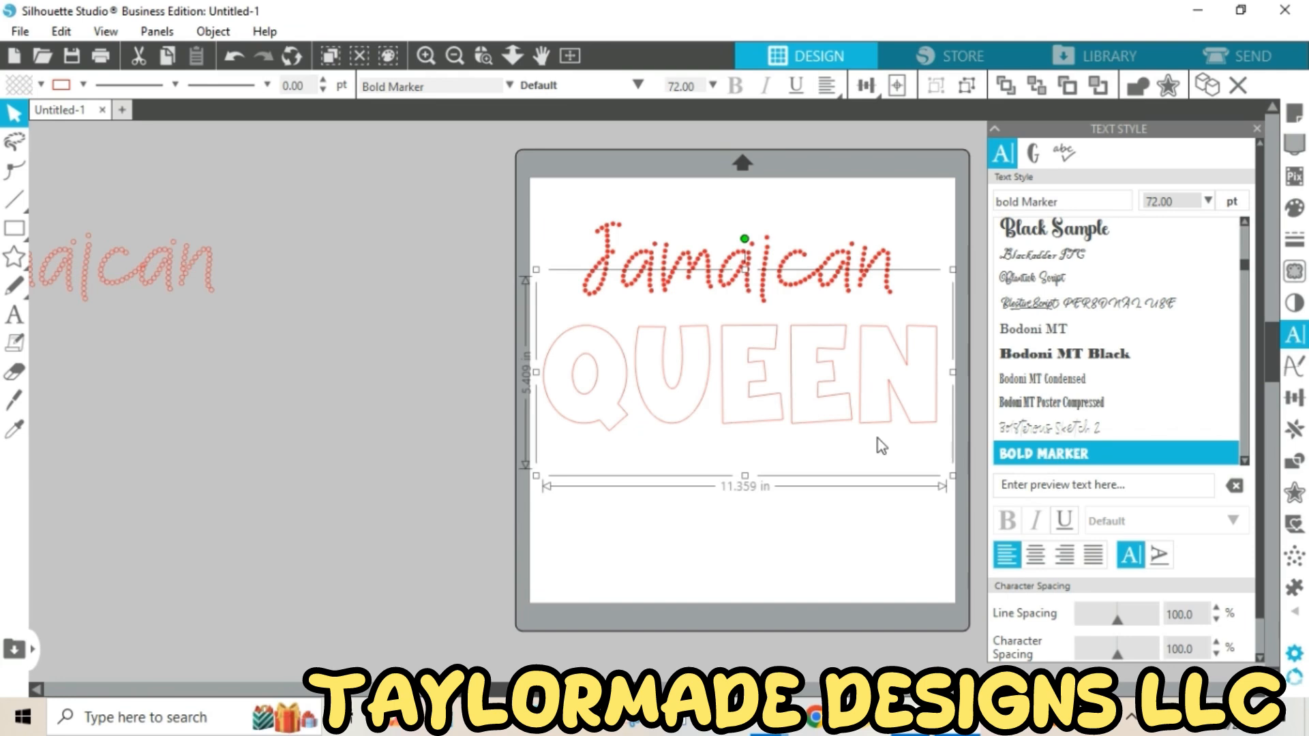
Duplicate the "QUEEN" text and move one copy off the mat, below the spare "Jamaican" copy
key(i)
key(ctrl+v)
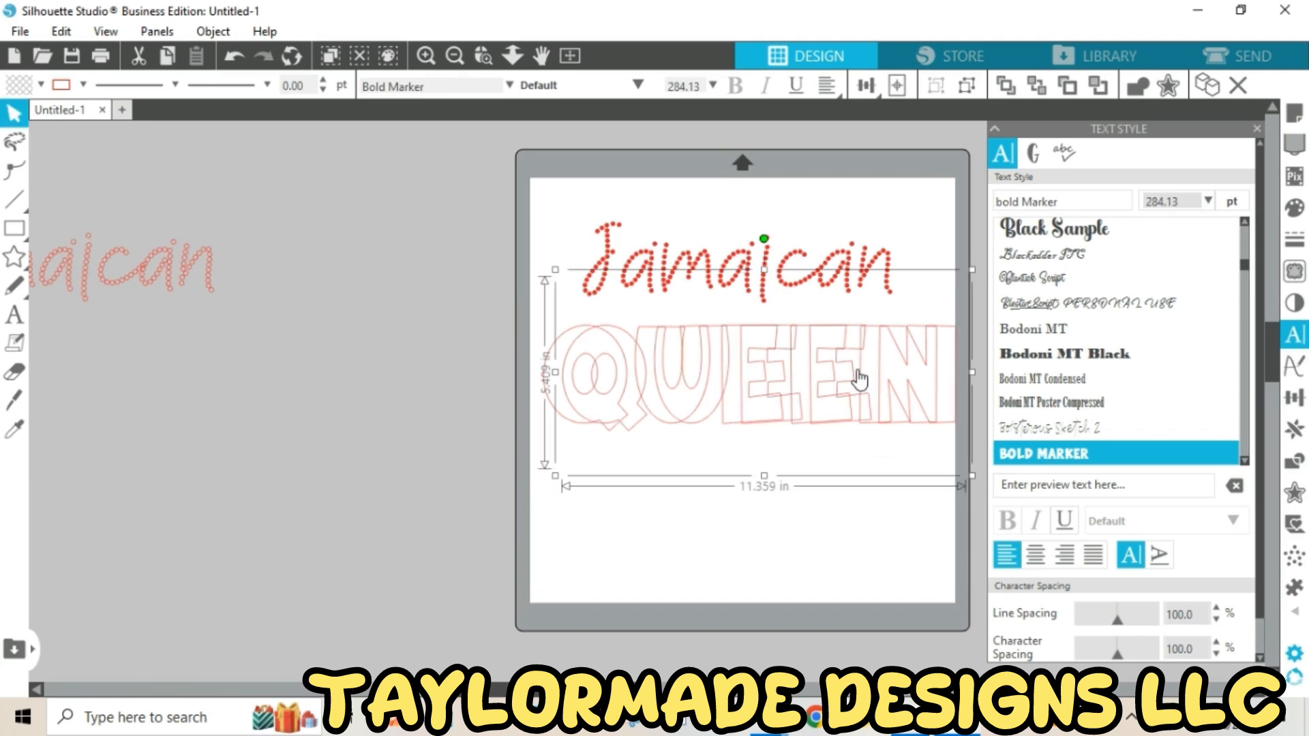
drag(814, 372, 79, 419)
click(756, 428)
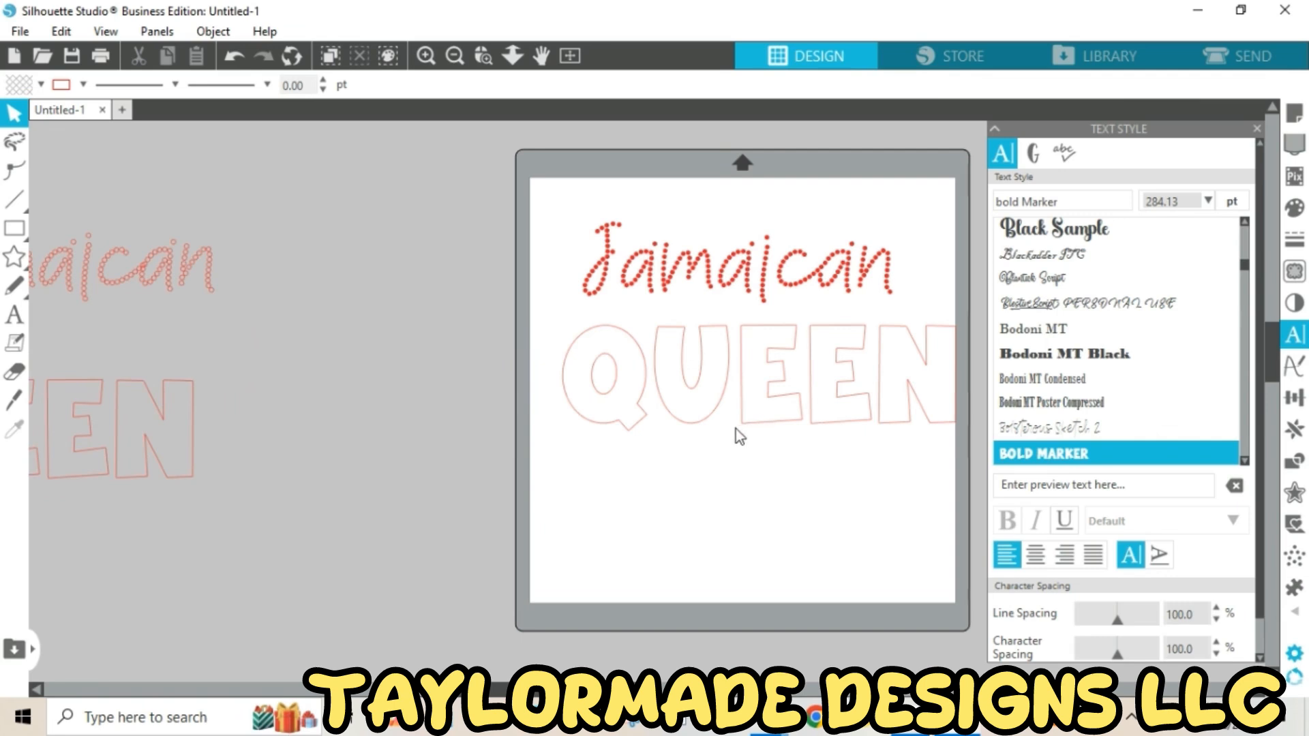
Set the character spacing of the "QUEEN" text on the mat to 115% and center the text beneath "Jamaican"
mouse_move(746, 434)
mouse_down()
mouse_move(727, 436)
mouse_move(753, 499)
mouse_up()
click(734, 431)
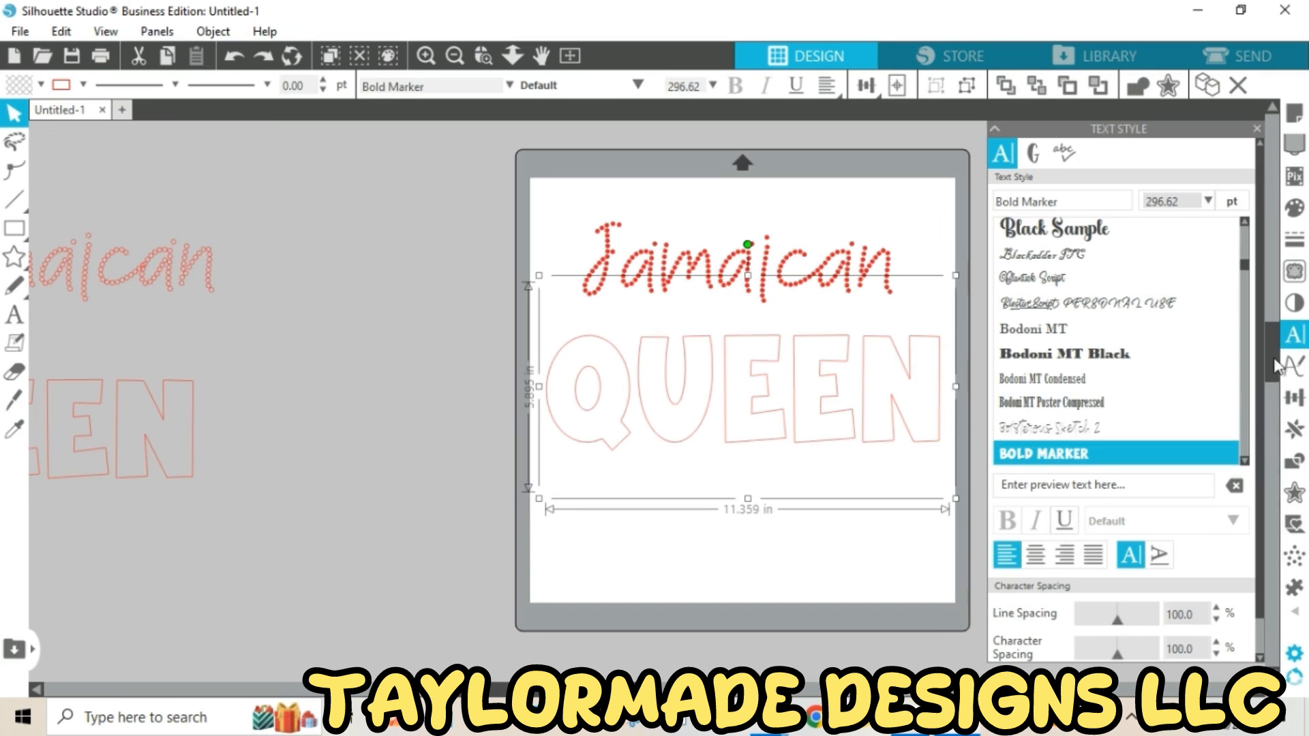
click(1217, 644)
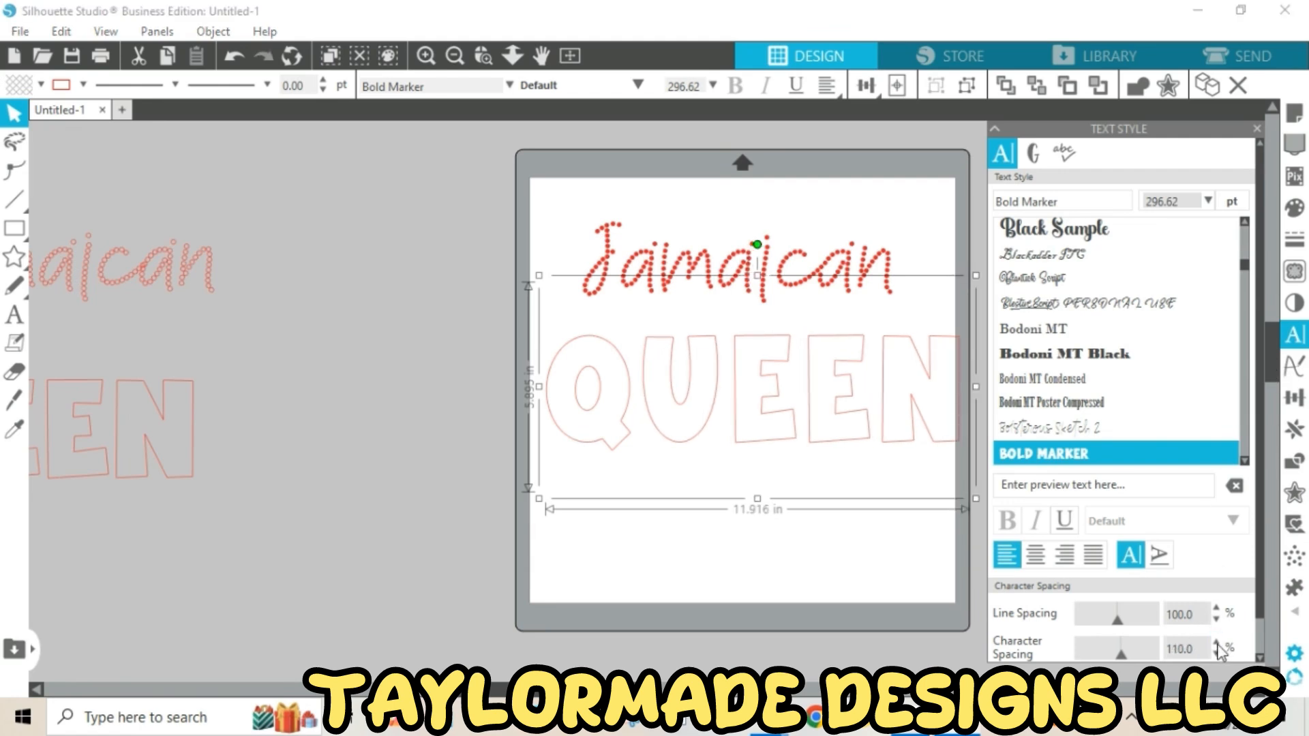
click(1217, 644)
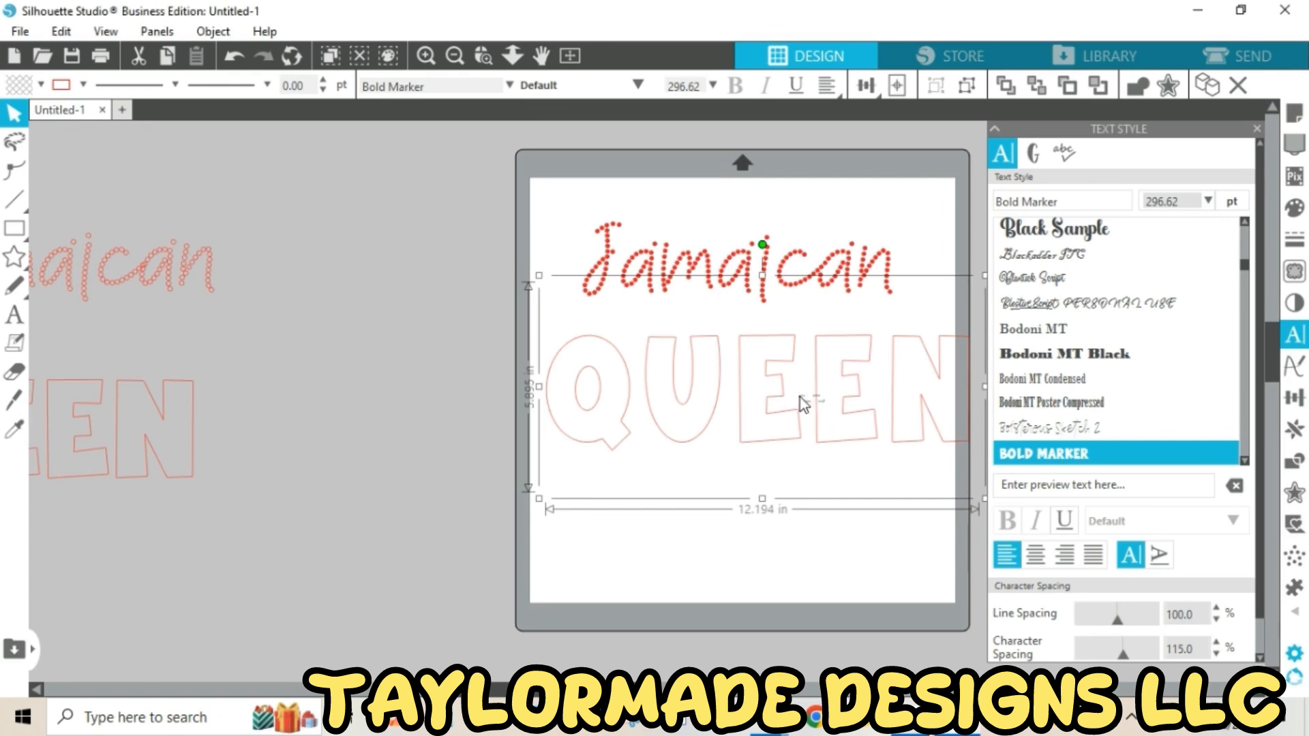
drag(837, 413, 823, 406)
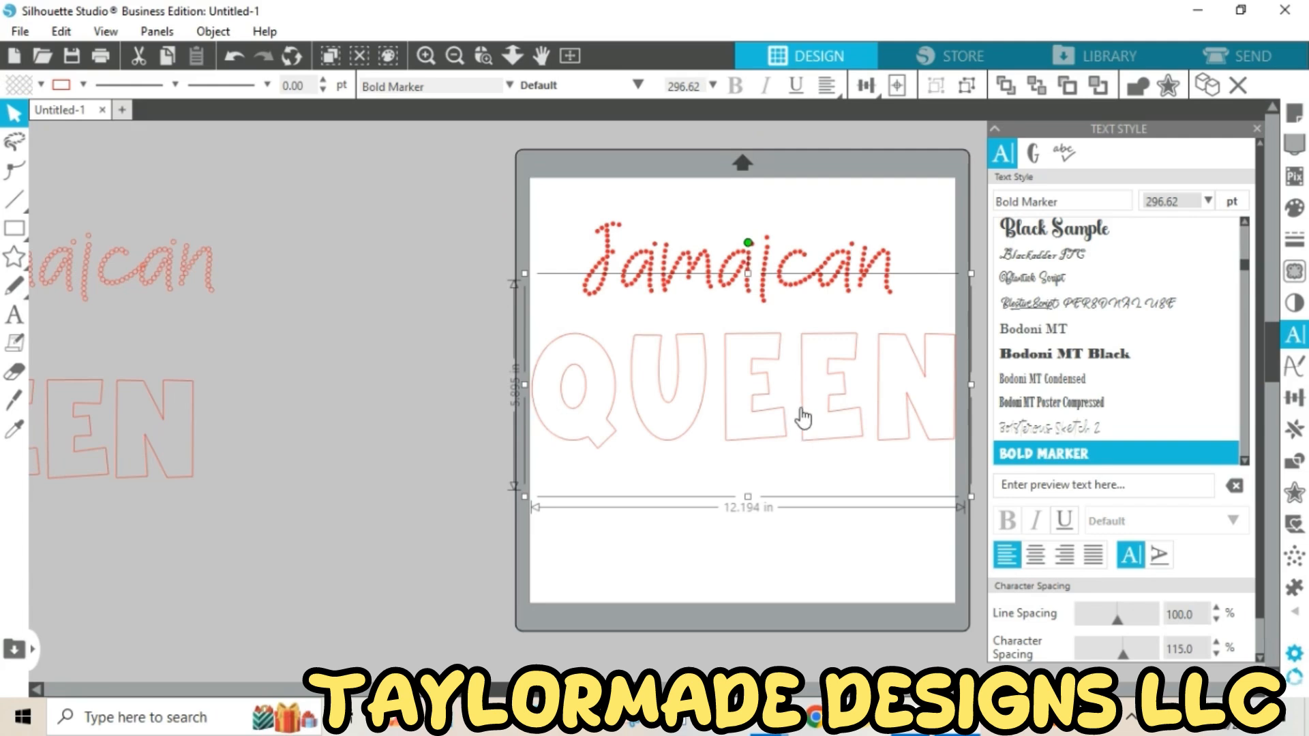
Convert the "QUEEN" text on the mat to a path and stretch its height to about 3.57 in
right_click(762, 382)
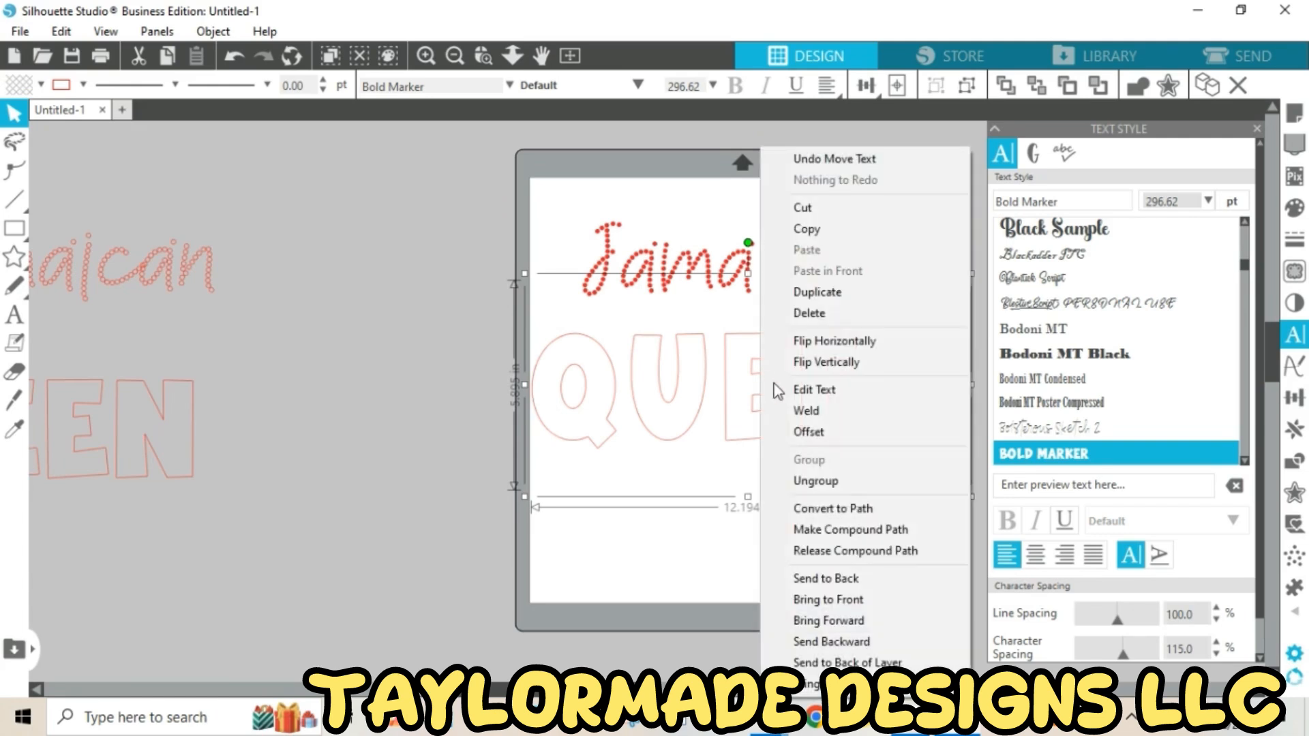
click(804, 510)
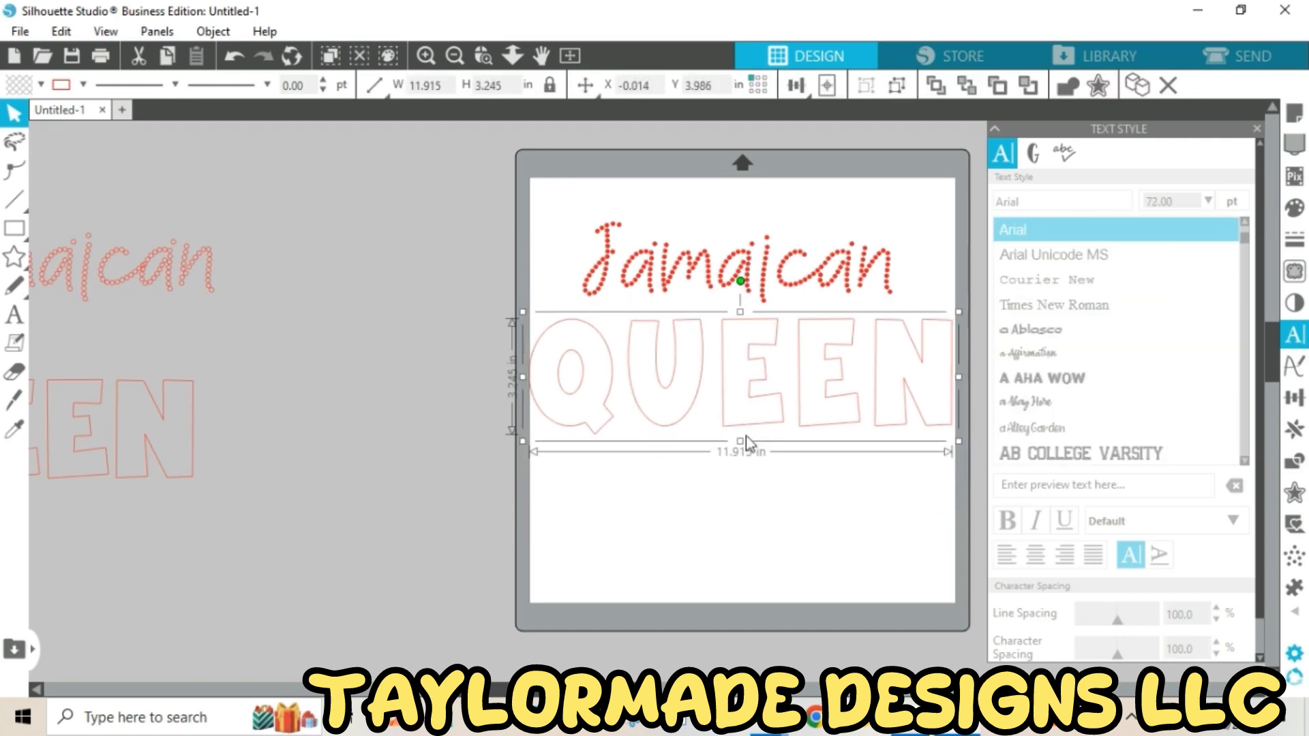
drag(741, 440, 741, 453)
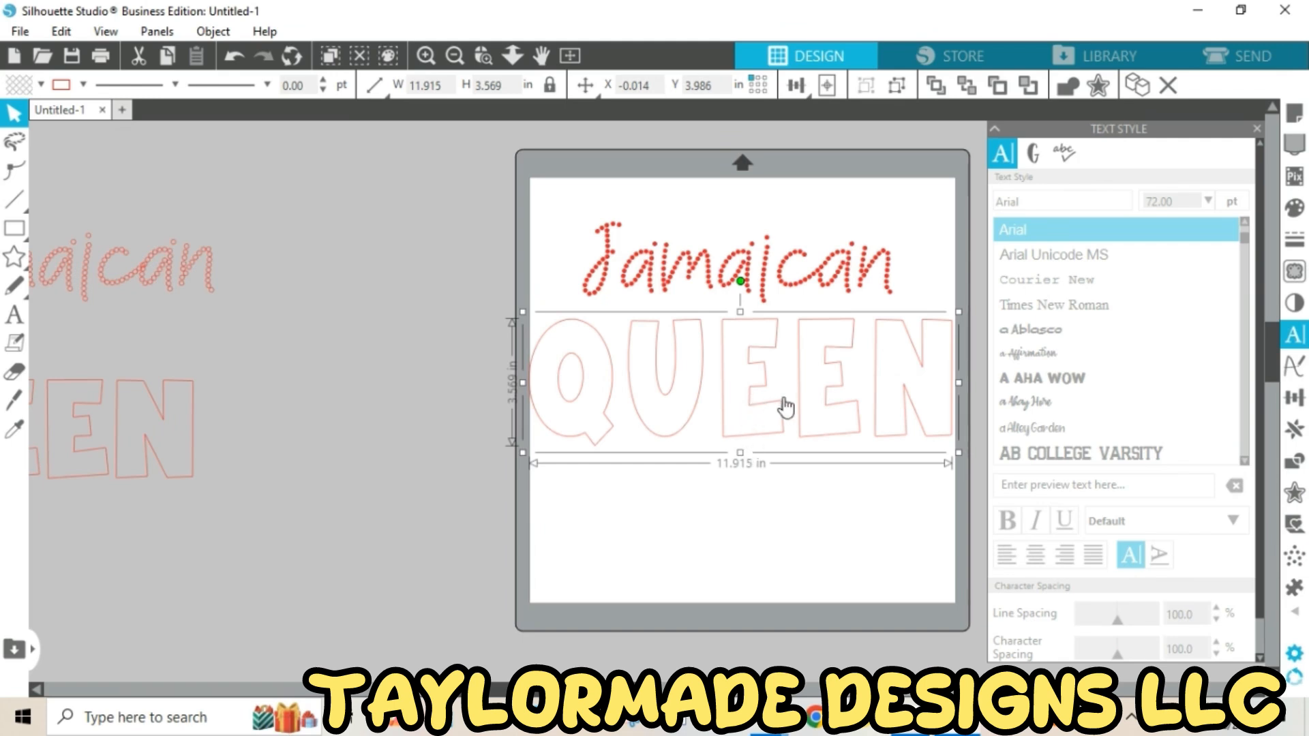
Create a 0.135 in outer offset with rounded corners around "QUEEN" and group the offset letters
click(1299, 494)
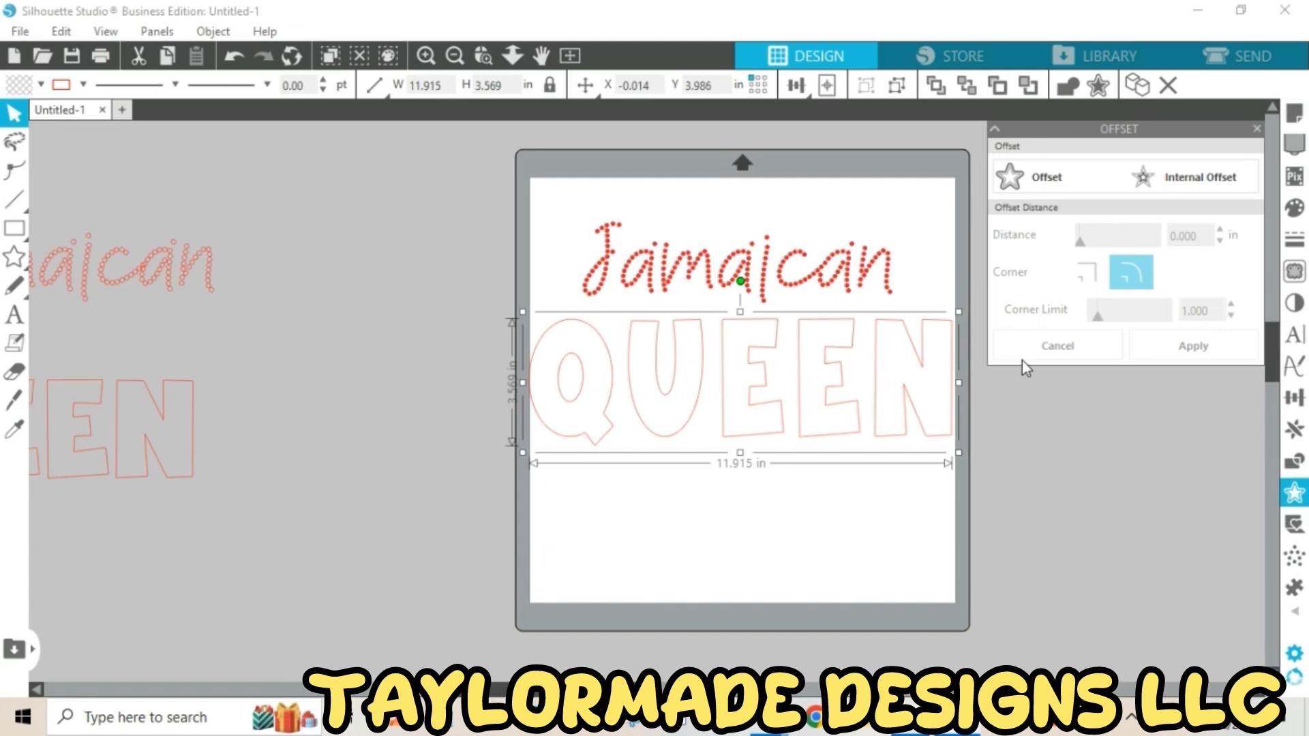
click(1056, 183)
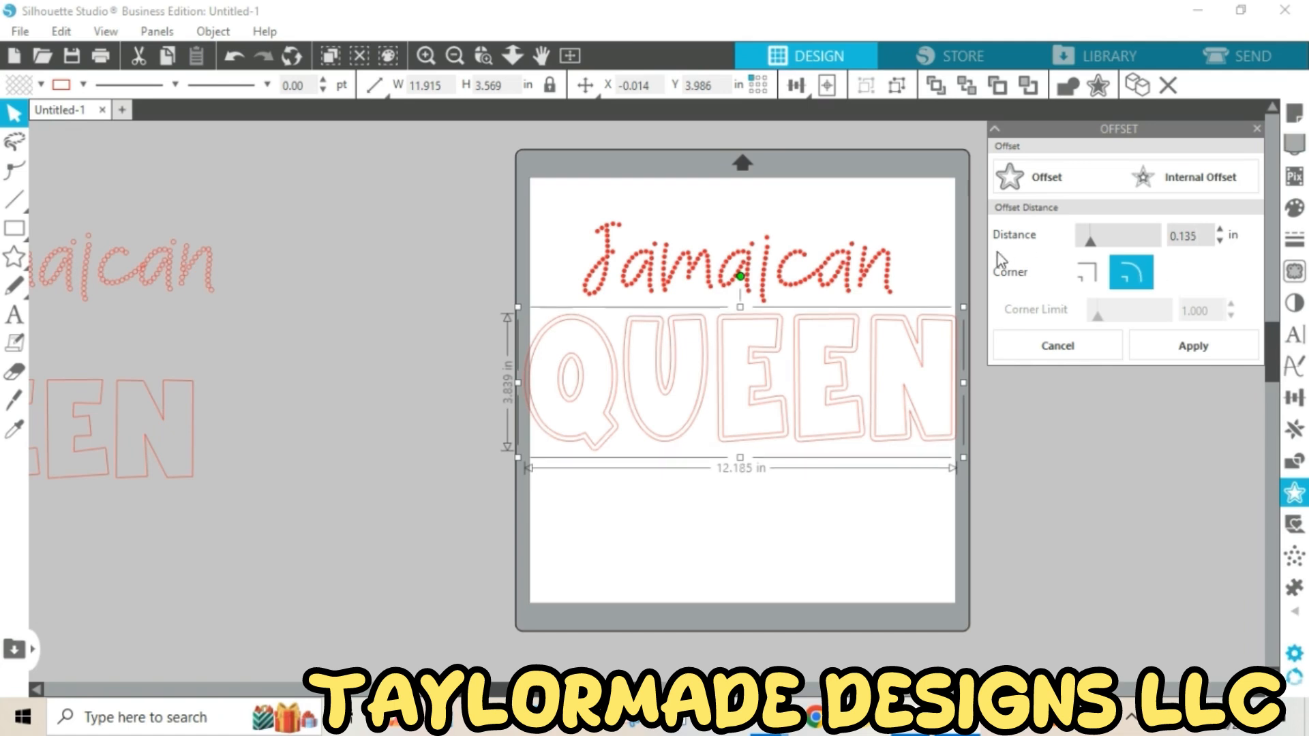
click(1220, 349)
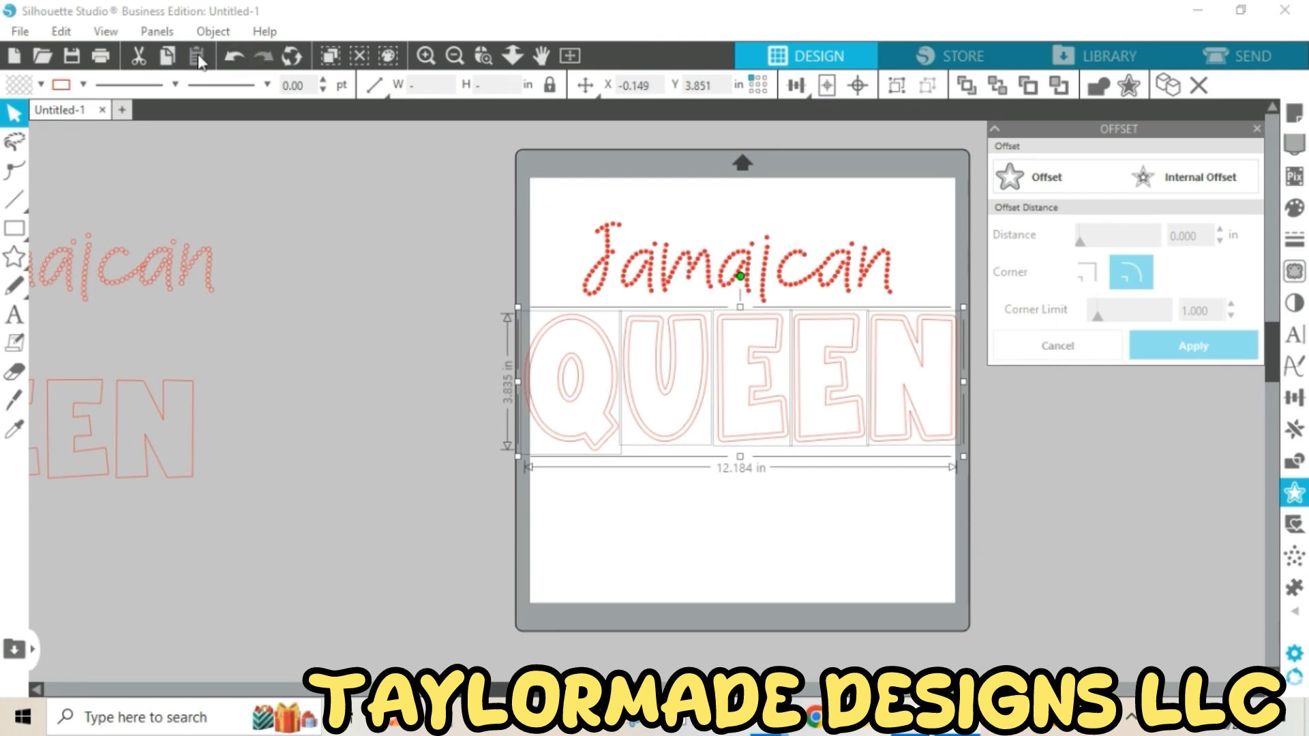
click(213, 31)
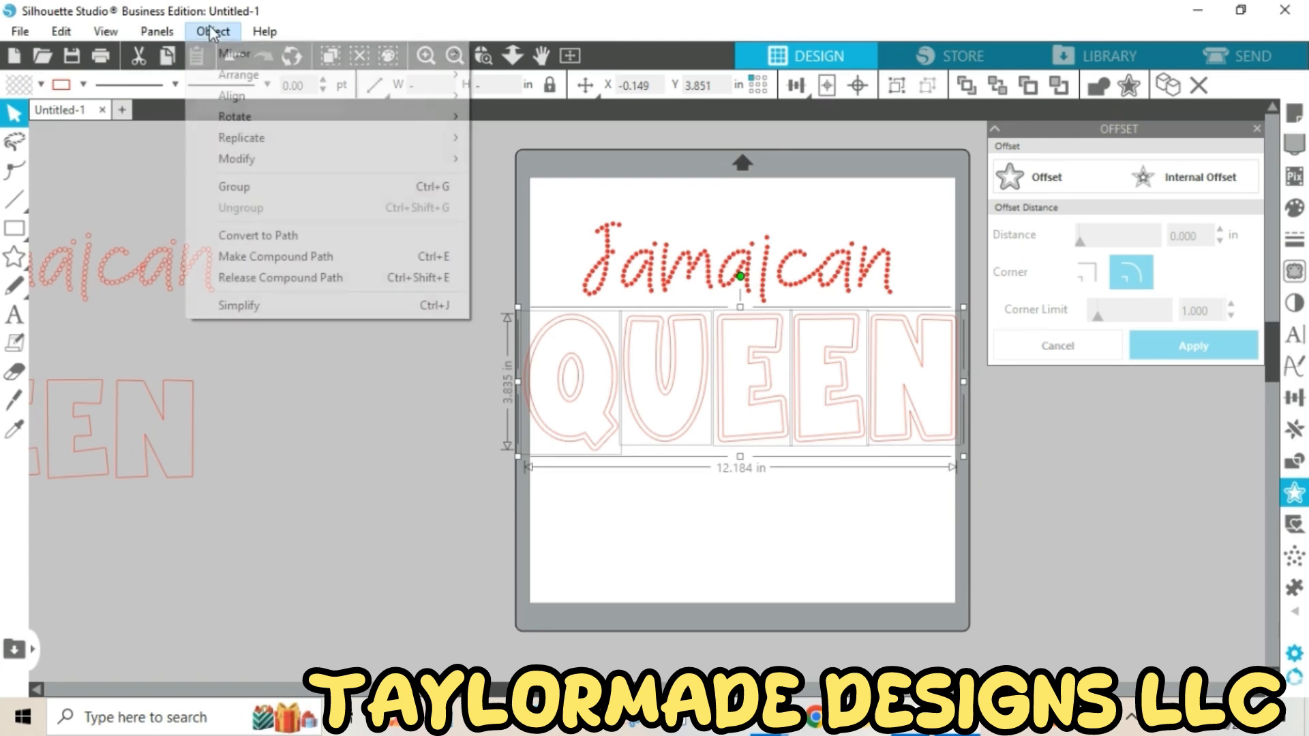
click(230, 189)
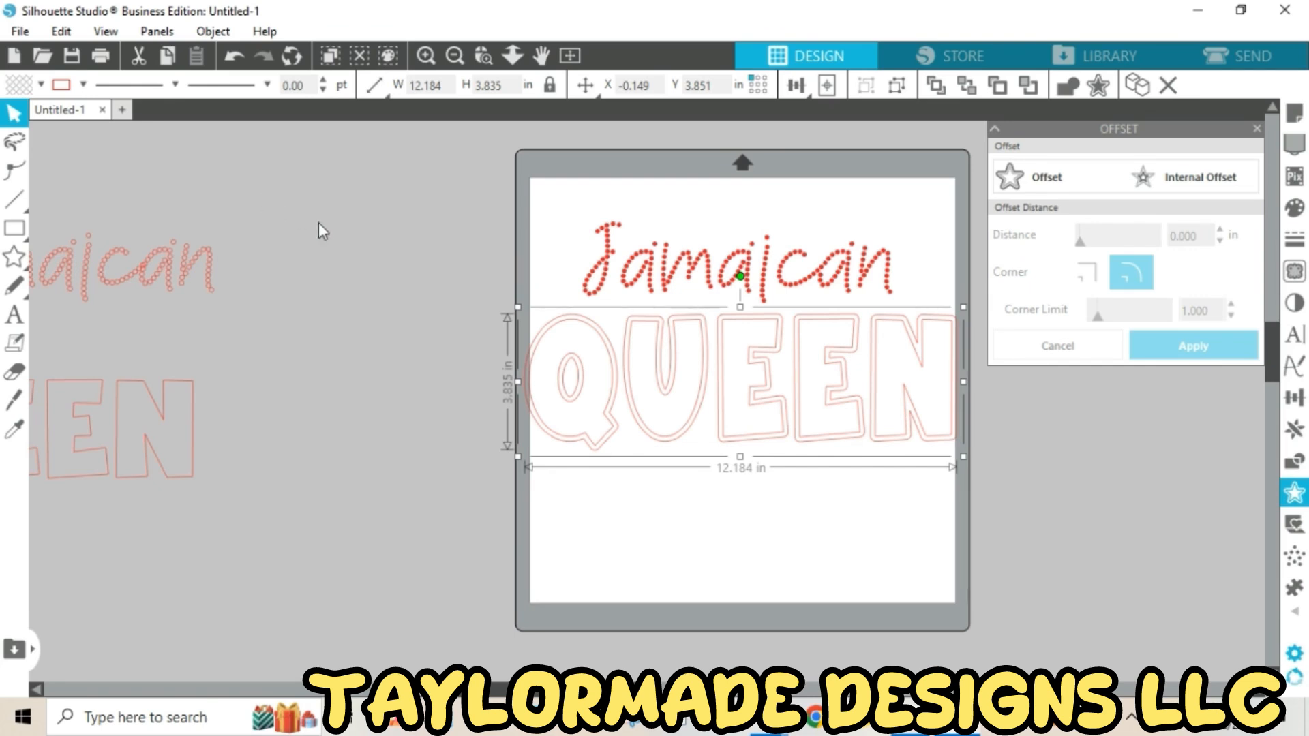
click(587, 516)
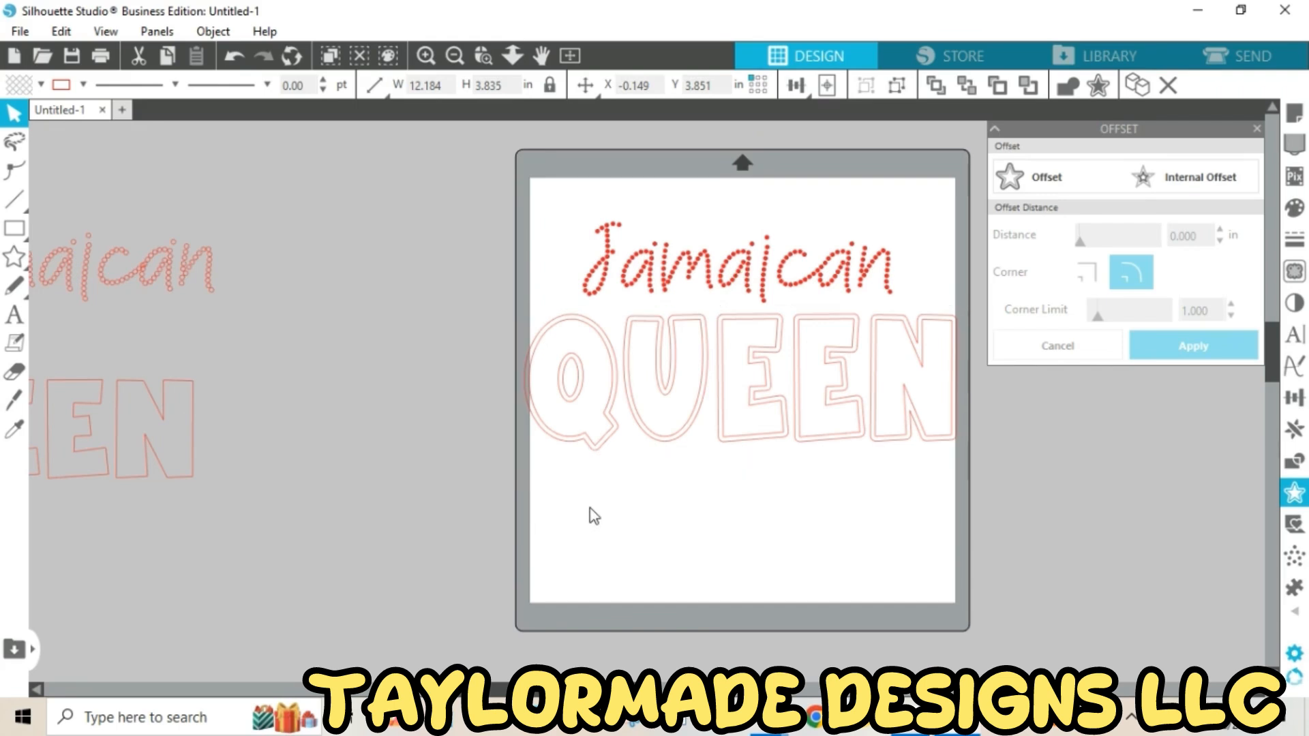
Apply the Edge rhinestone effect with 10ss stones and 0.015 in spacing to the outer "QUEEN" offset
click(600, 461)
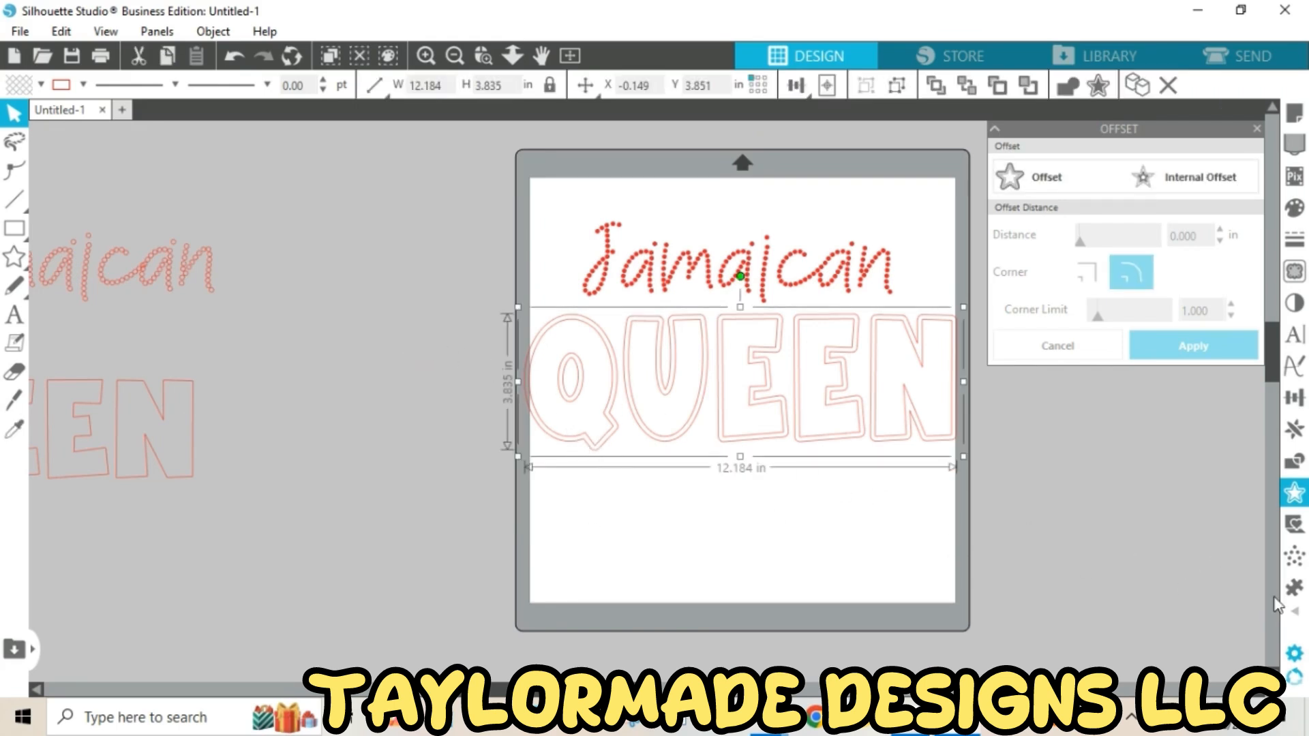
mouse_move(1295, 614)
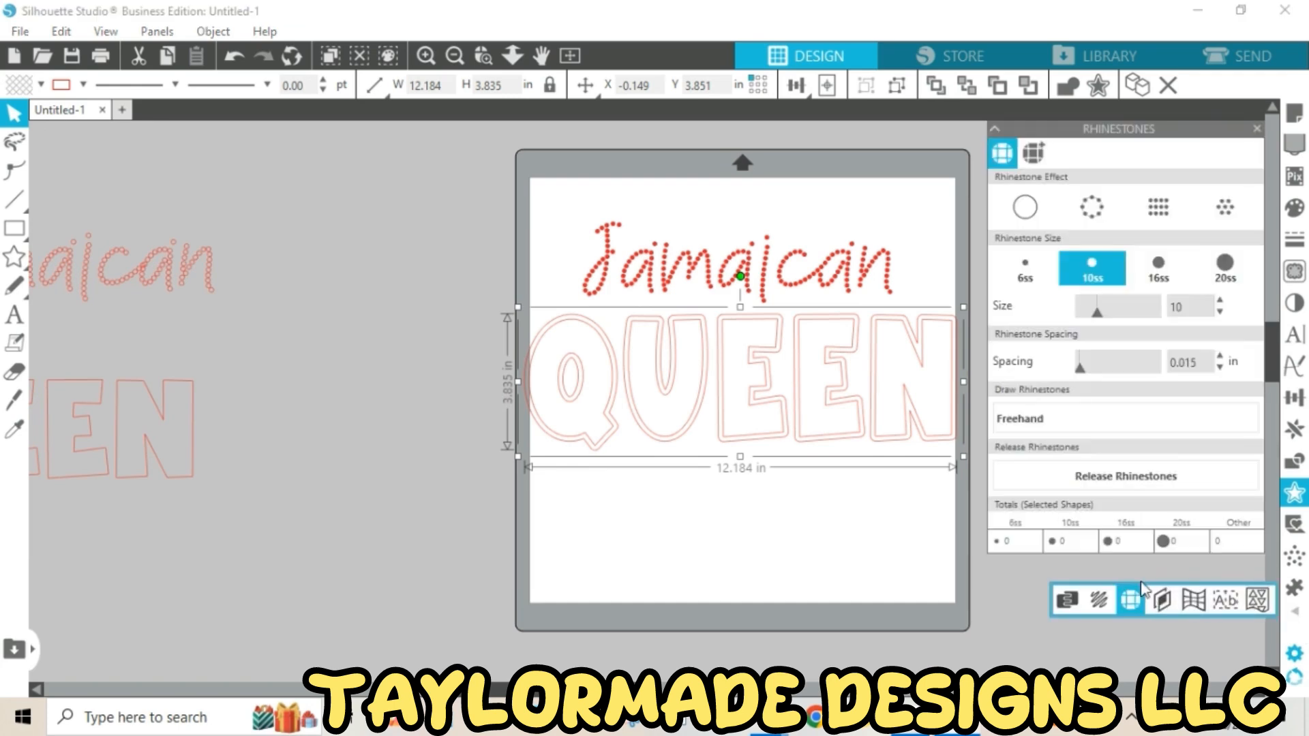
click(1130, 600)
drag(1198, 134, 276, 275)
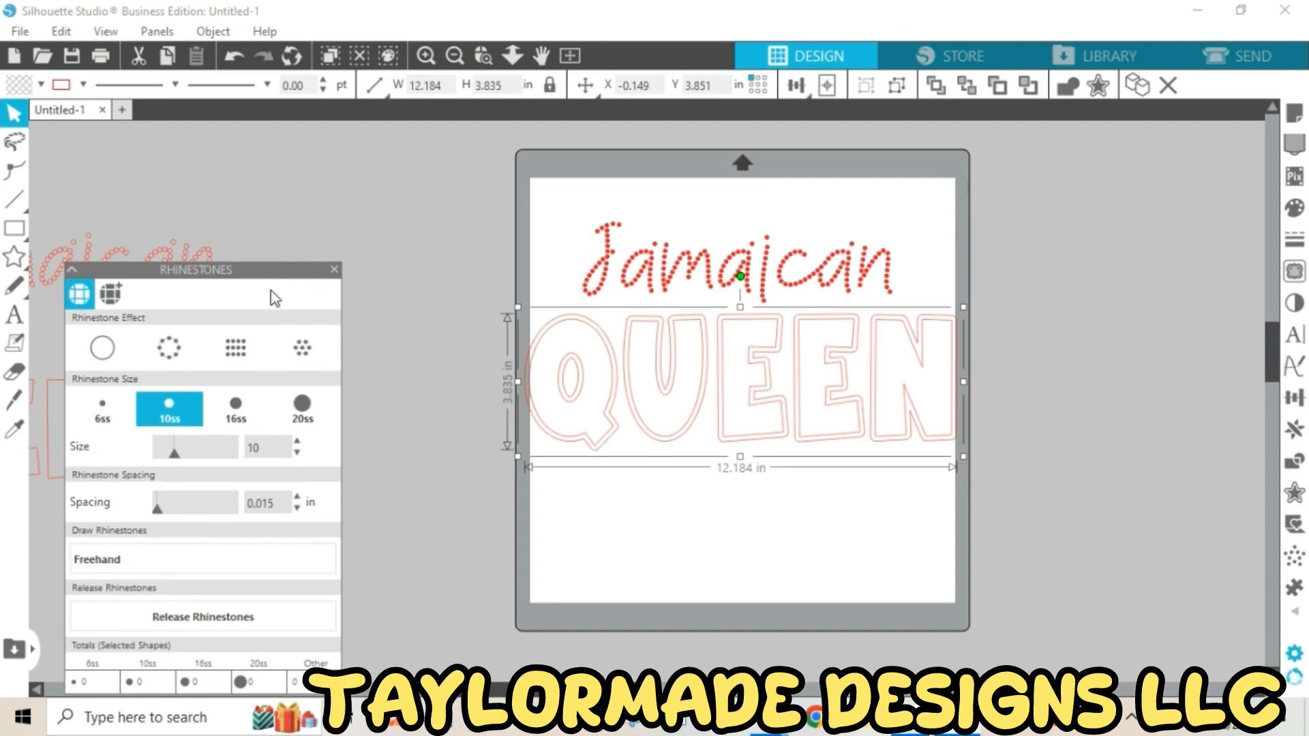
click(152, 361)
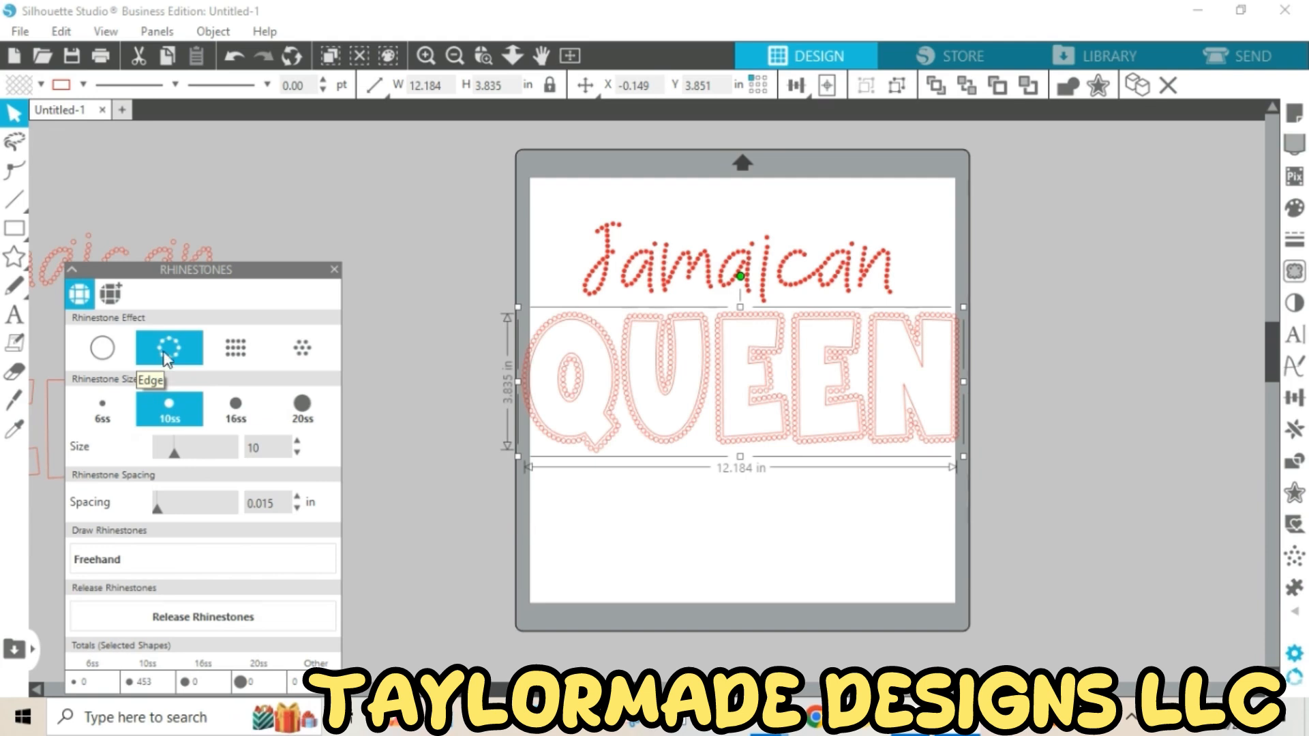
Fill the rhinestones around "QUEEN" with red and set their line color to none
click(40, 85)
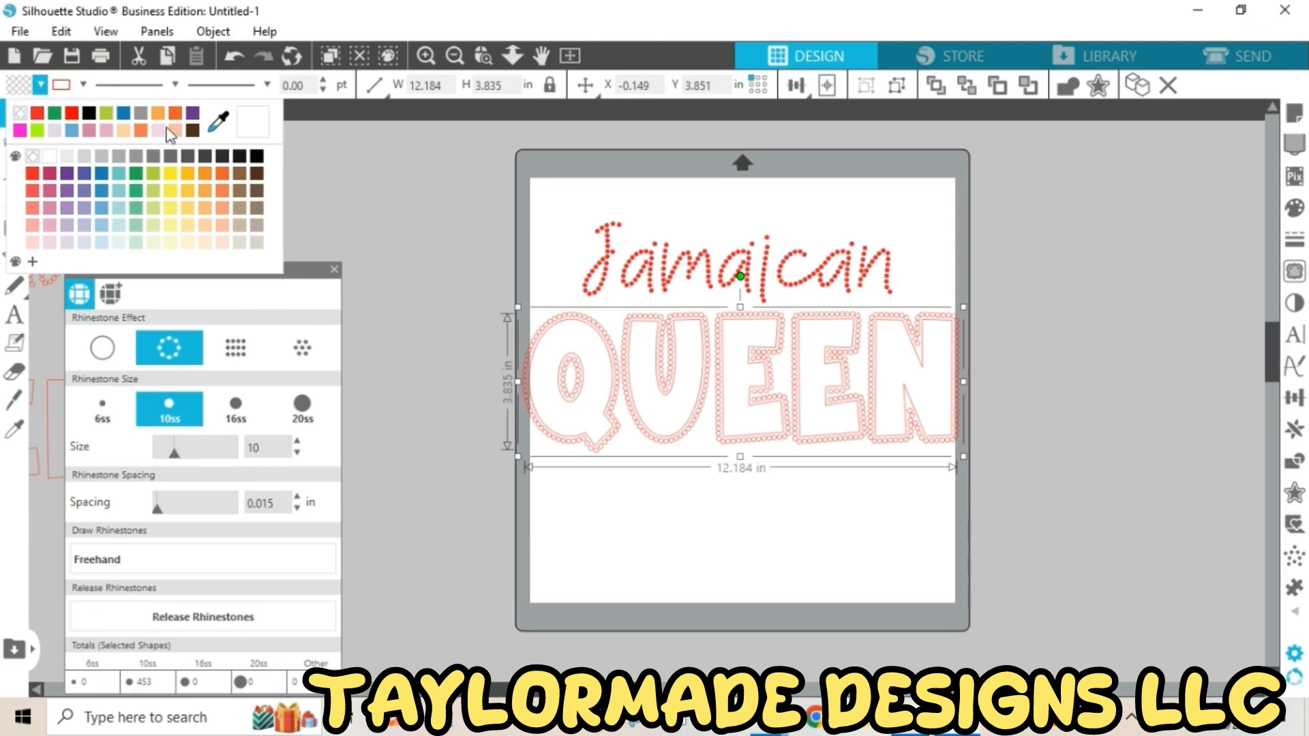
click(38, 113)
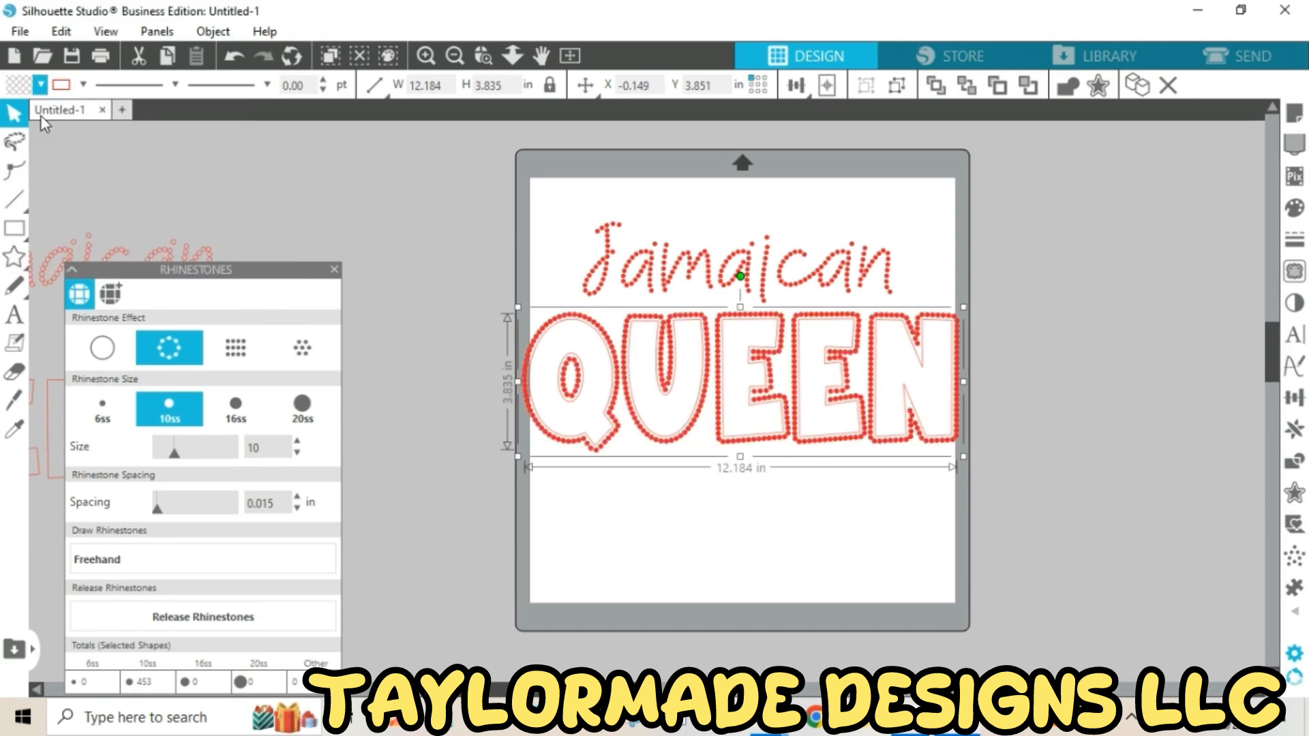
click(82, 84)
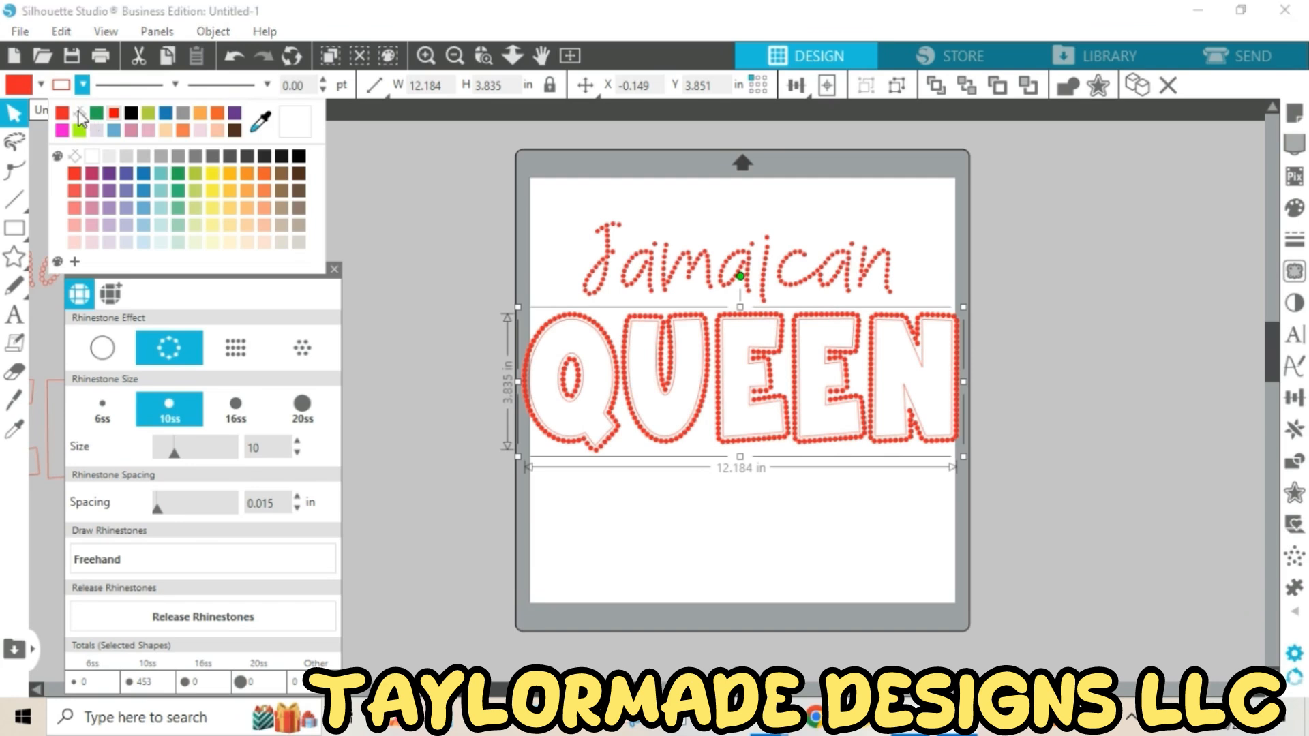
click(79, 112)
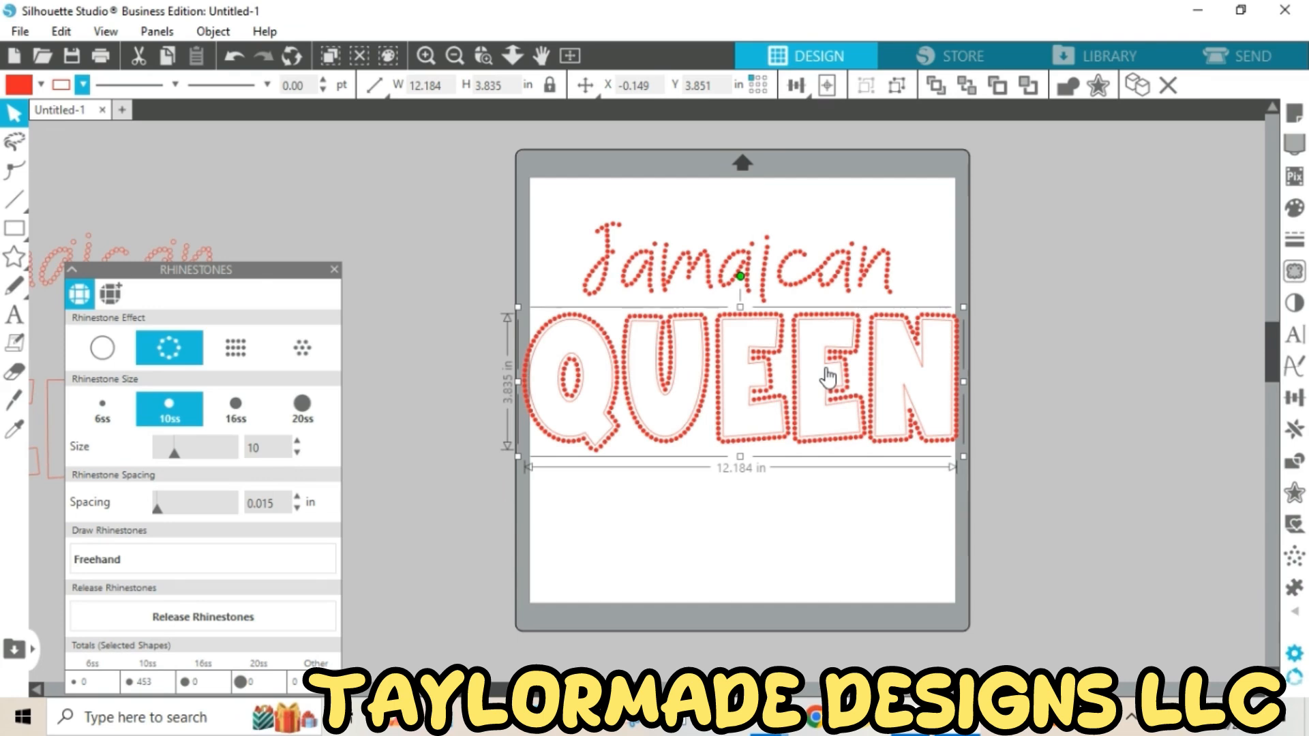
Fill the inner "QUEEN" letters with green and remove their line color, moving the collapsed Rhinestones panel out of the way
click(699, 329)
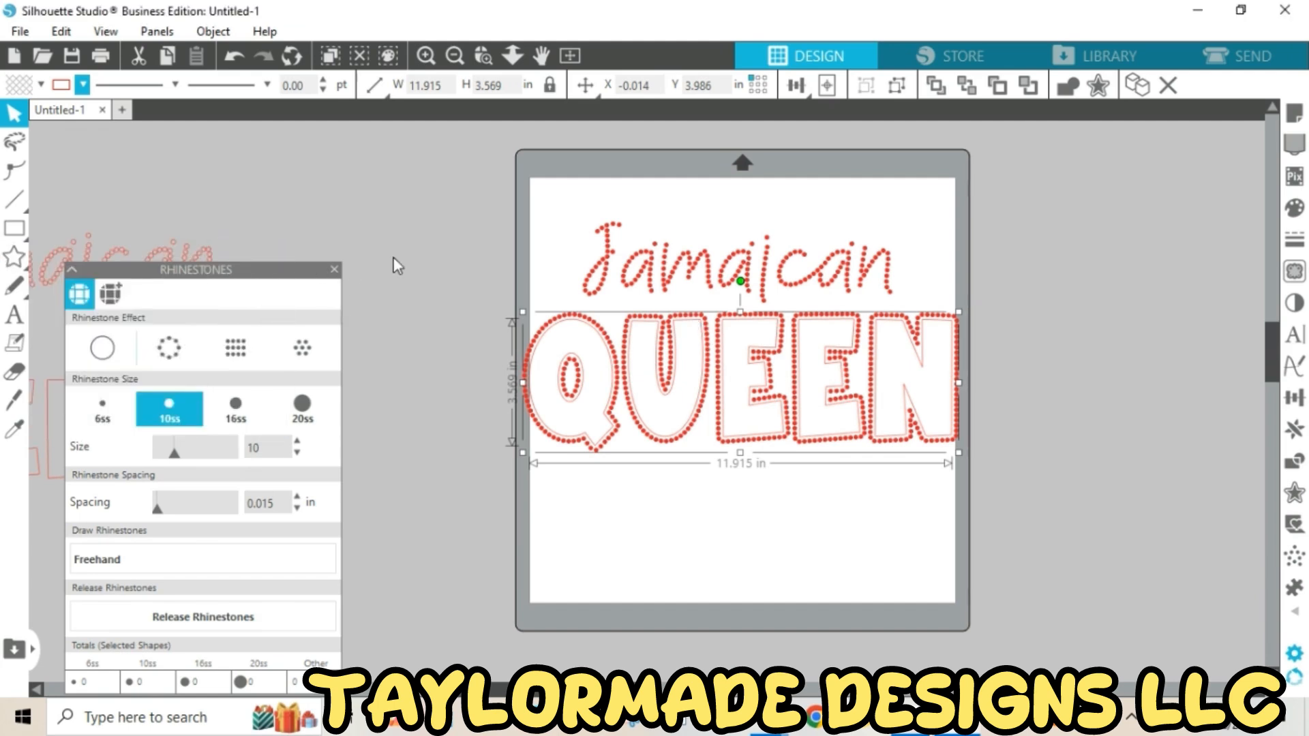
click(74, 273)
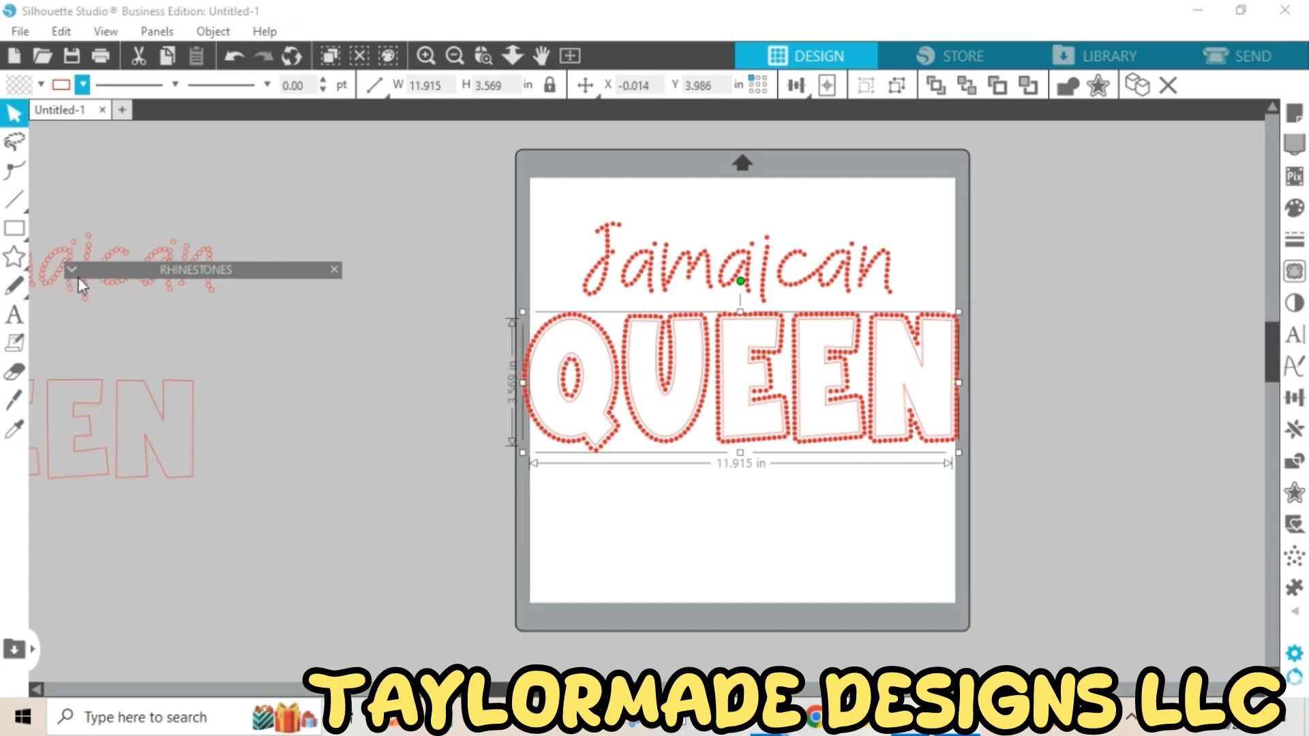
drag(170, 270, 134, 561)
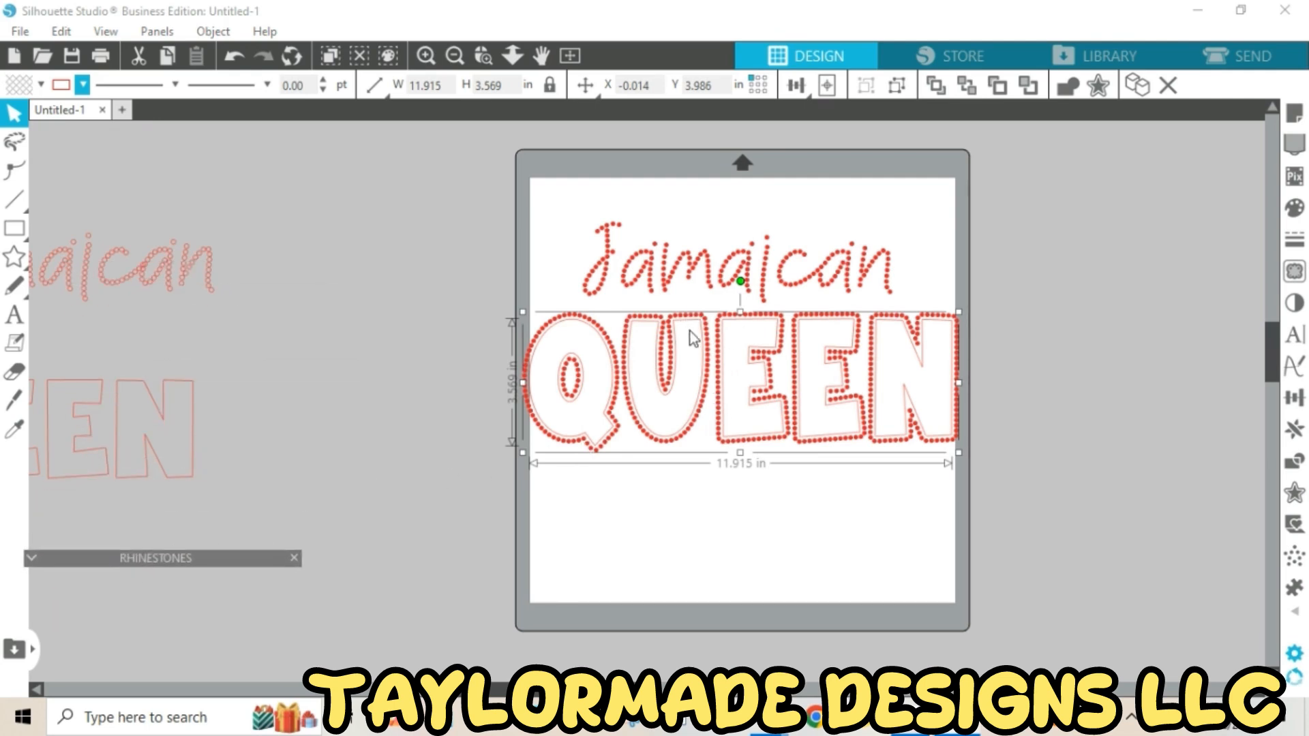
click(40, 85)
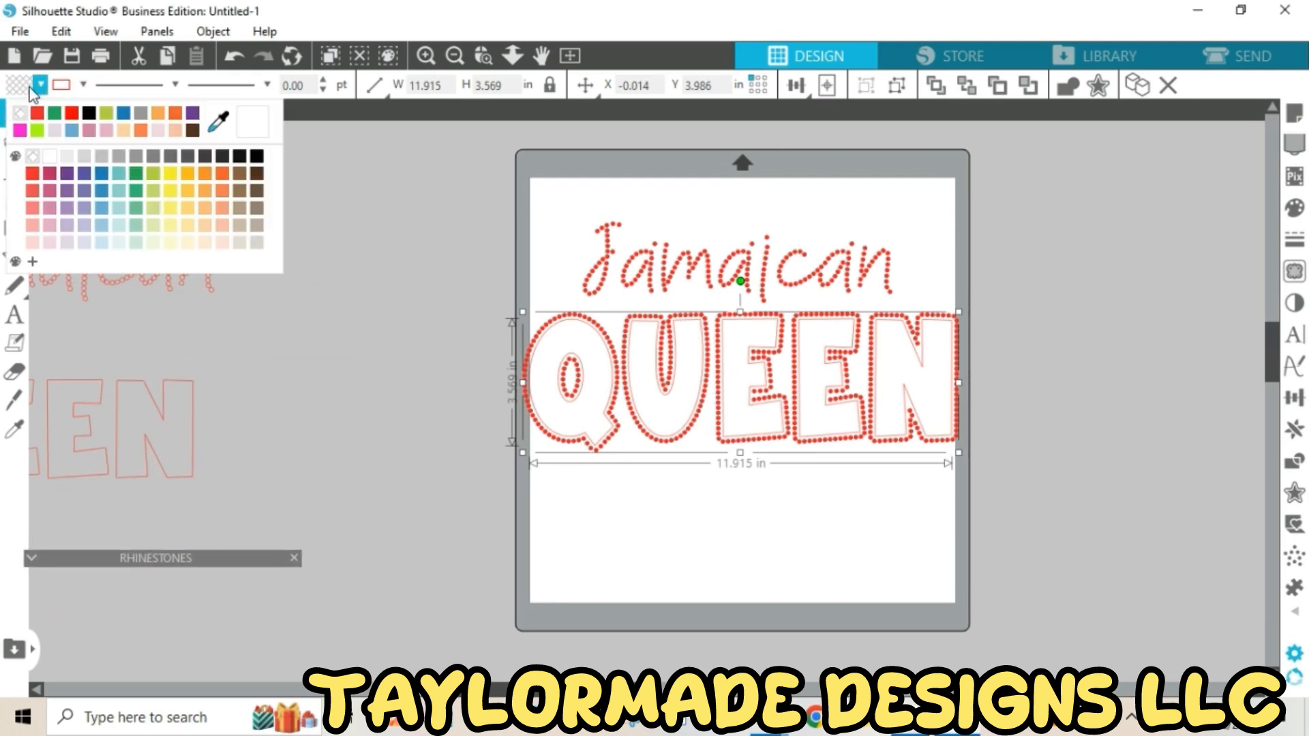
click(54, 113)
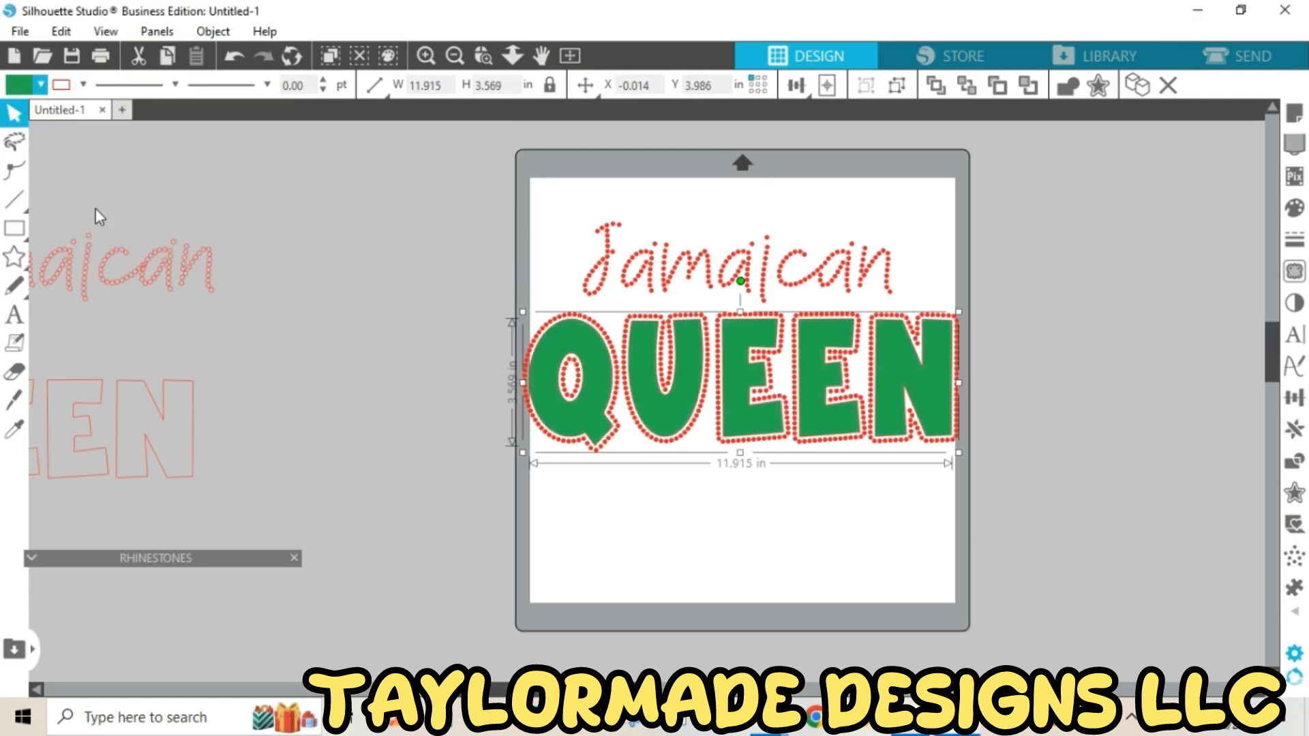
click(82, 86)
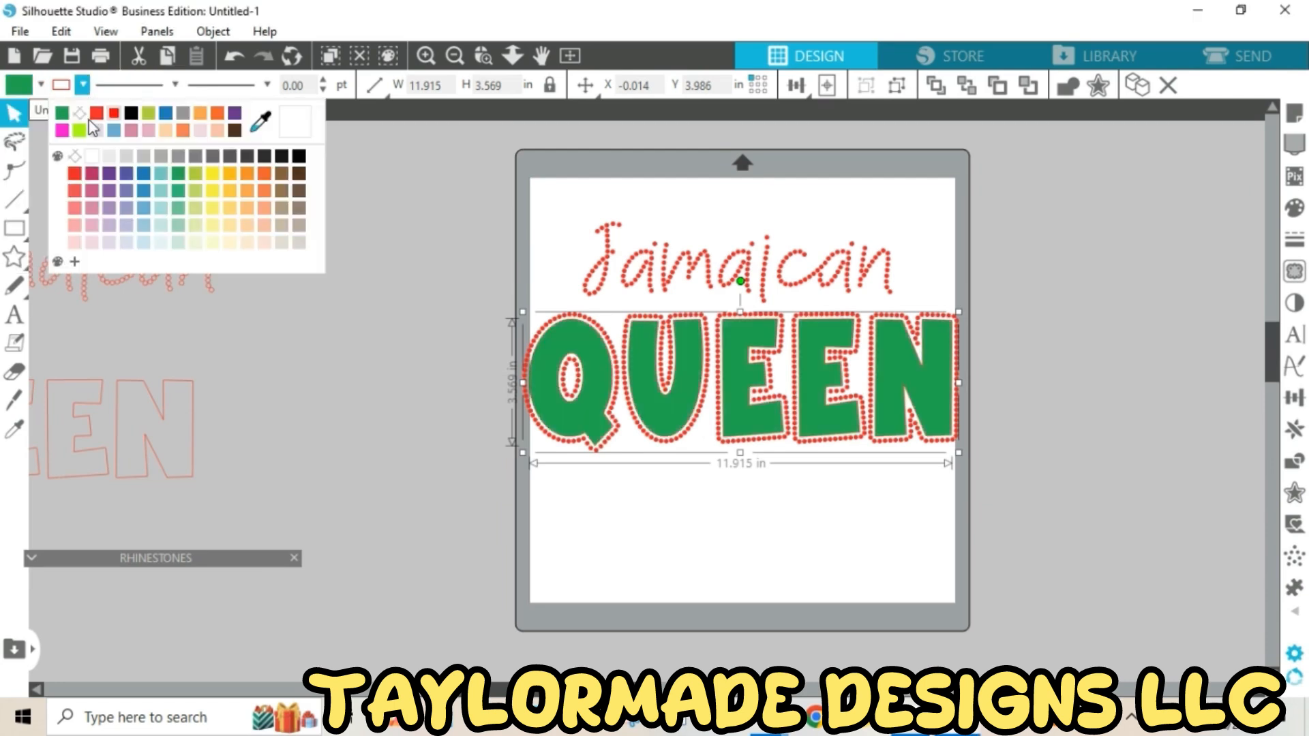
click(79, 110)
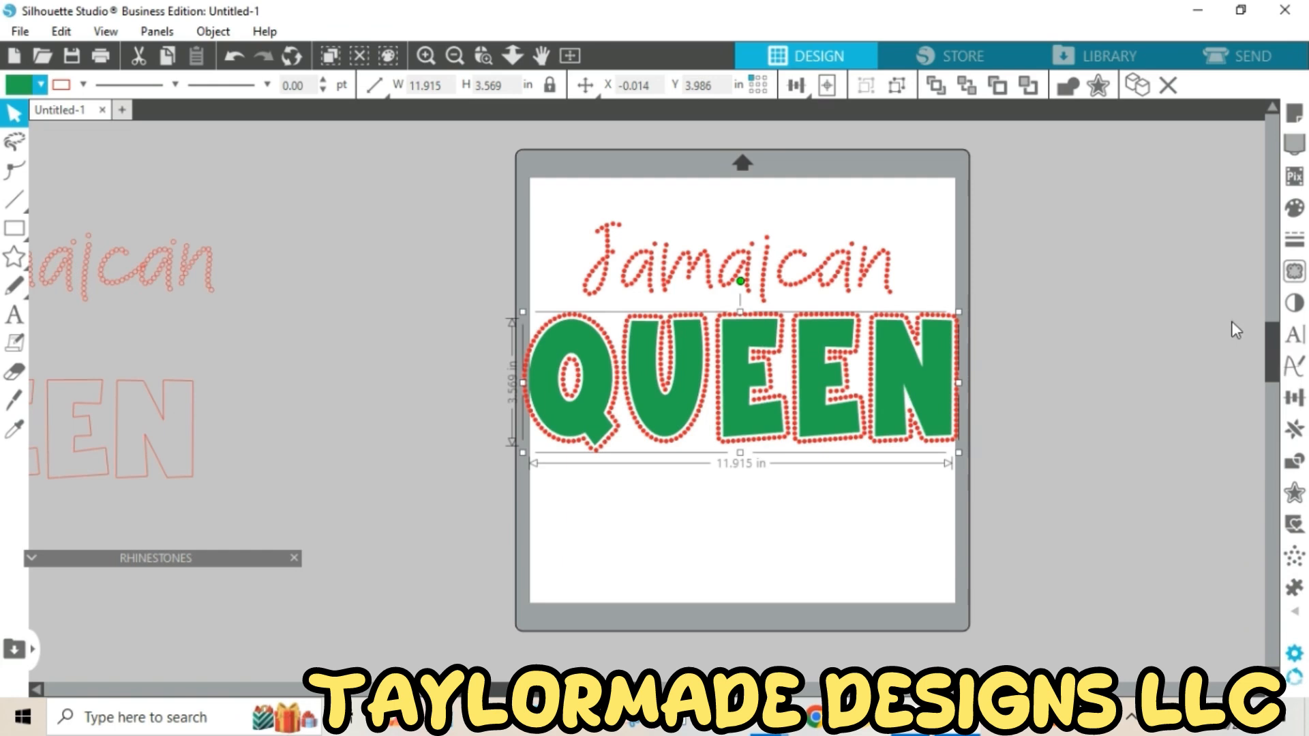
Create an internal offset with sharp corners inside the green "QUEEN" letters
click(1297, 498)
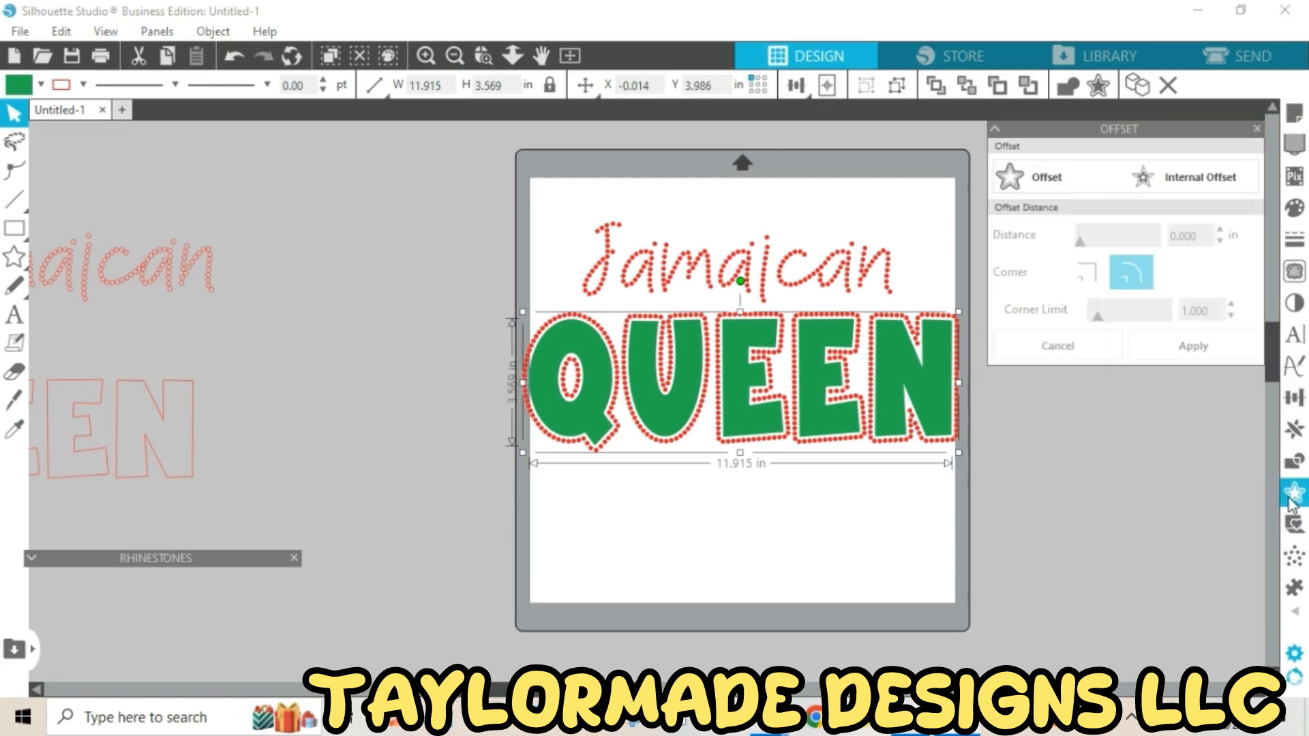
click(1227, 185)
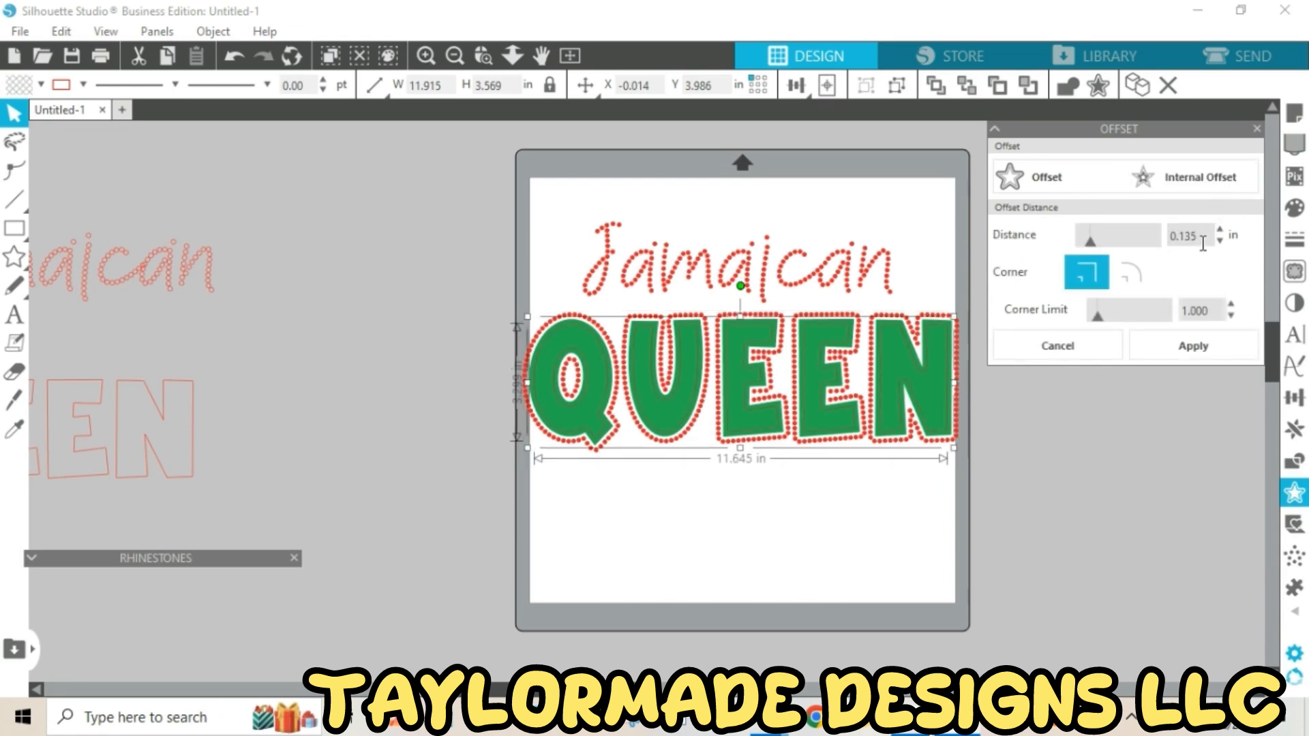
key(BackSpace)
key(BackSpace)
click(1216, 353)
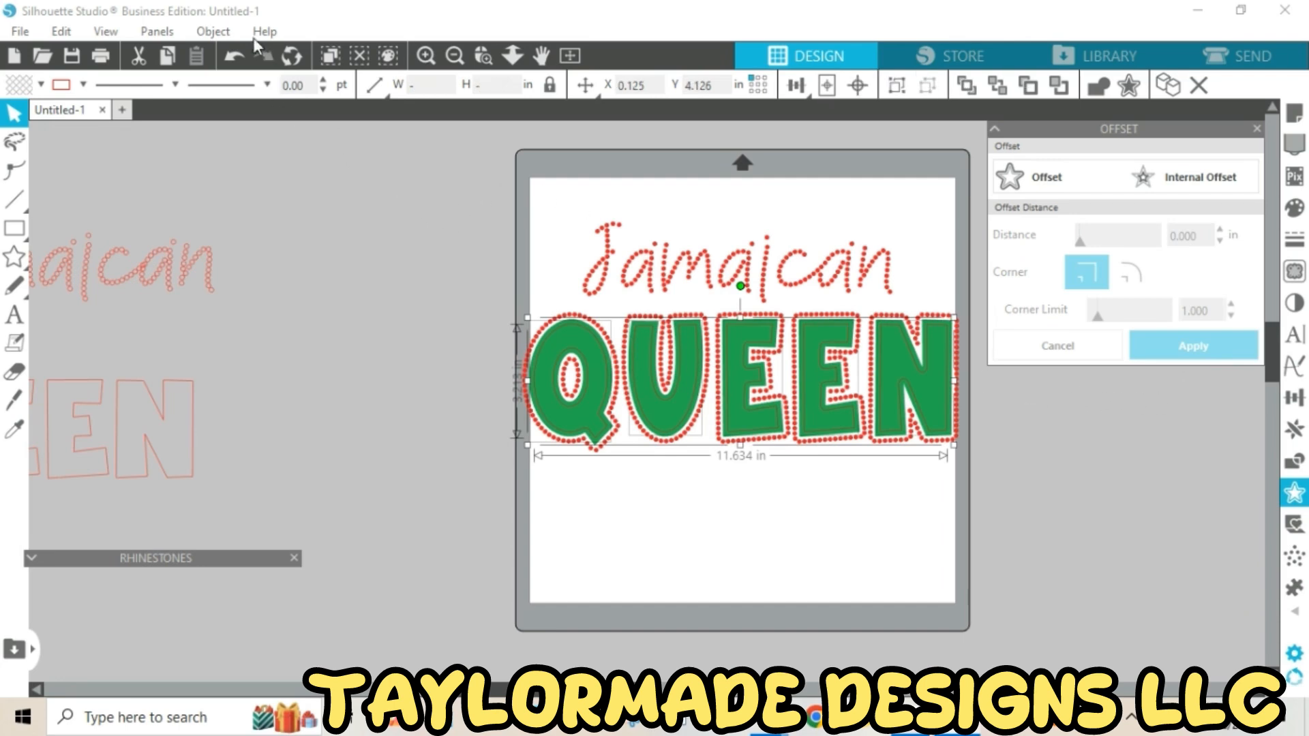
Group the internal offset letters of "QUEEN" and fill them with yellow
click(218, 33)
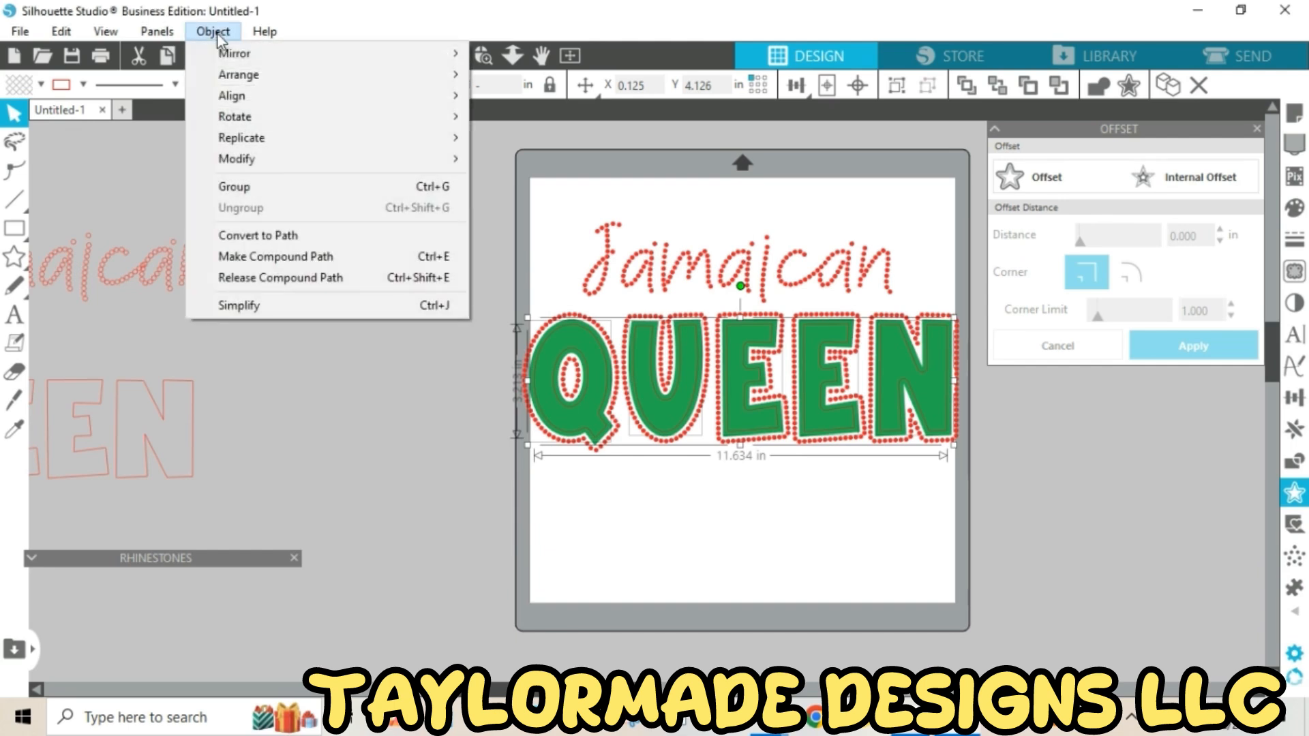
click(281, 193)
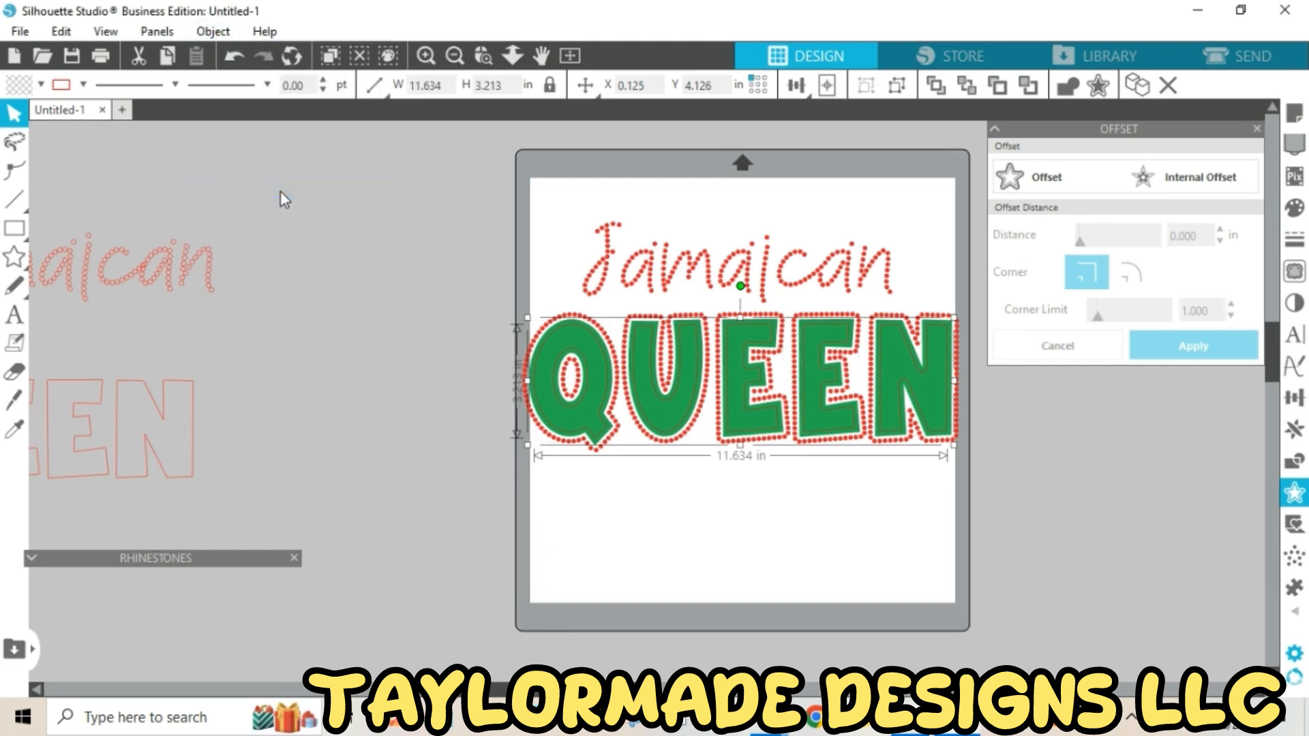
click(40, 84)
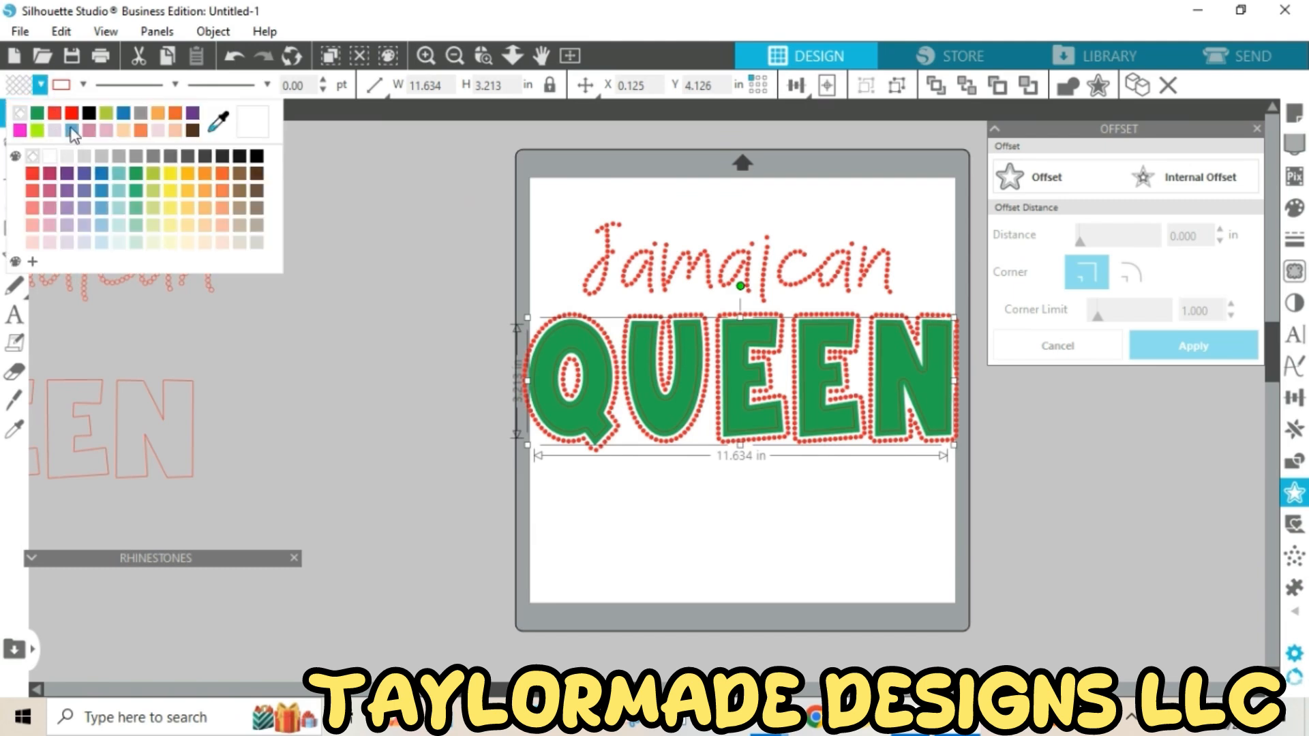
click(171, 174)
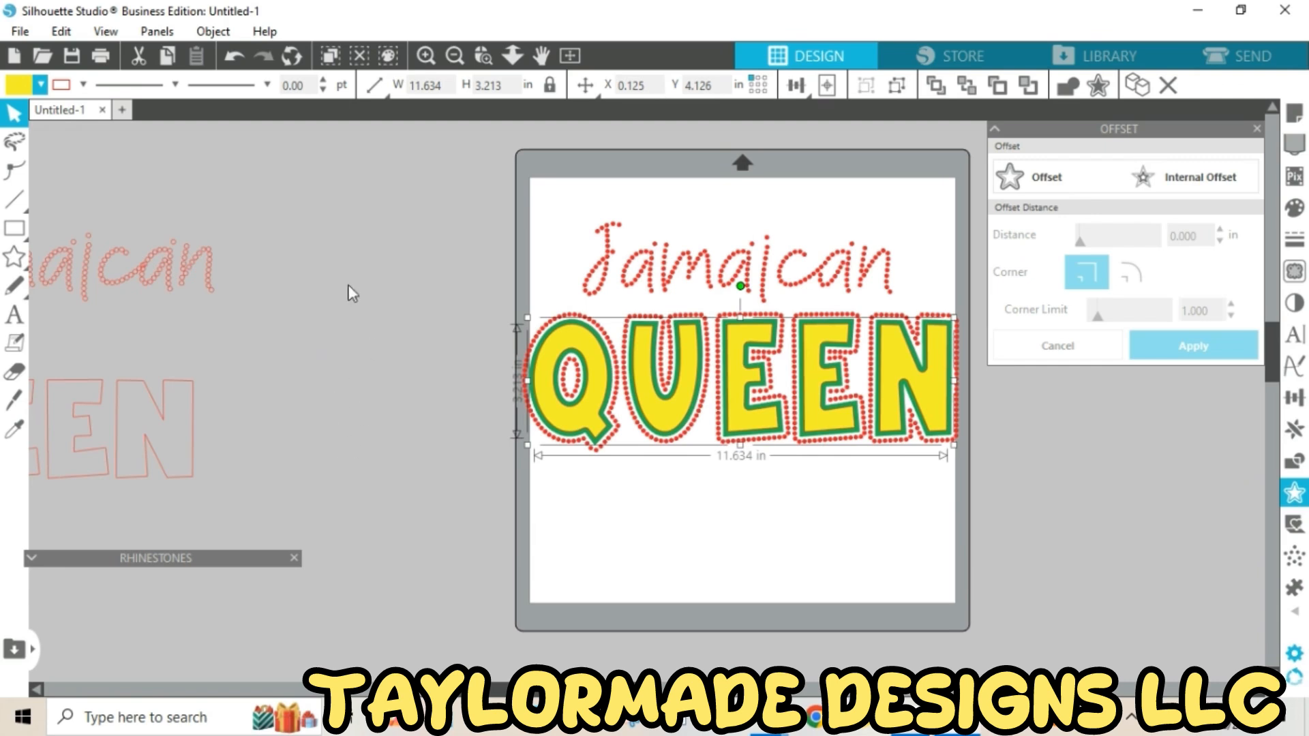
Remove the line color from the yellow inner "QUEEN" letters
click(86, 84)
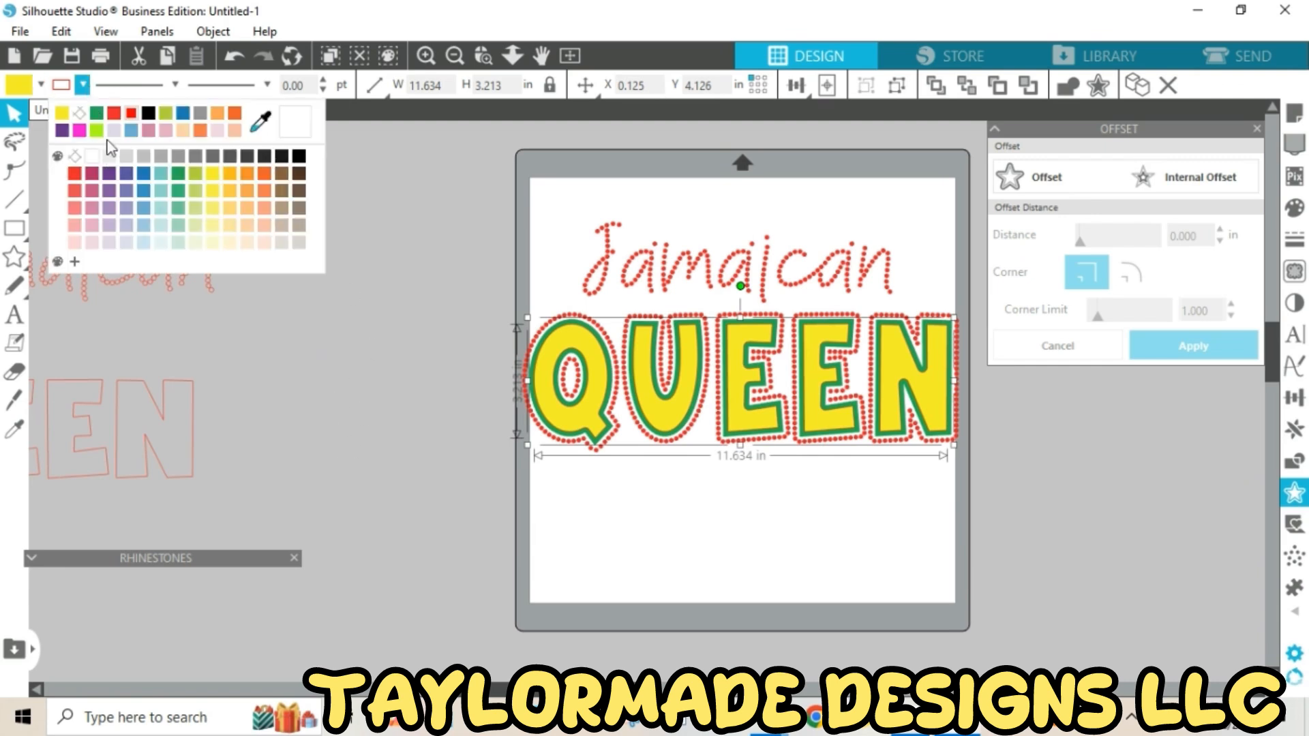
click(84, 111)
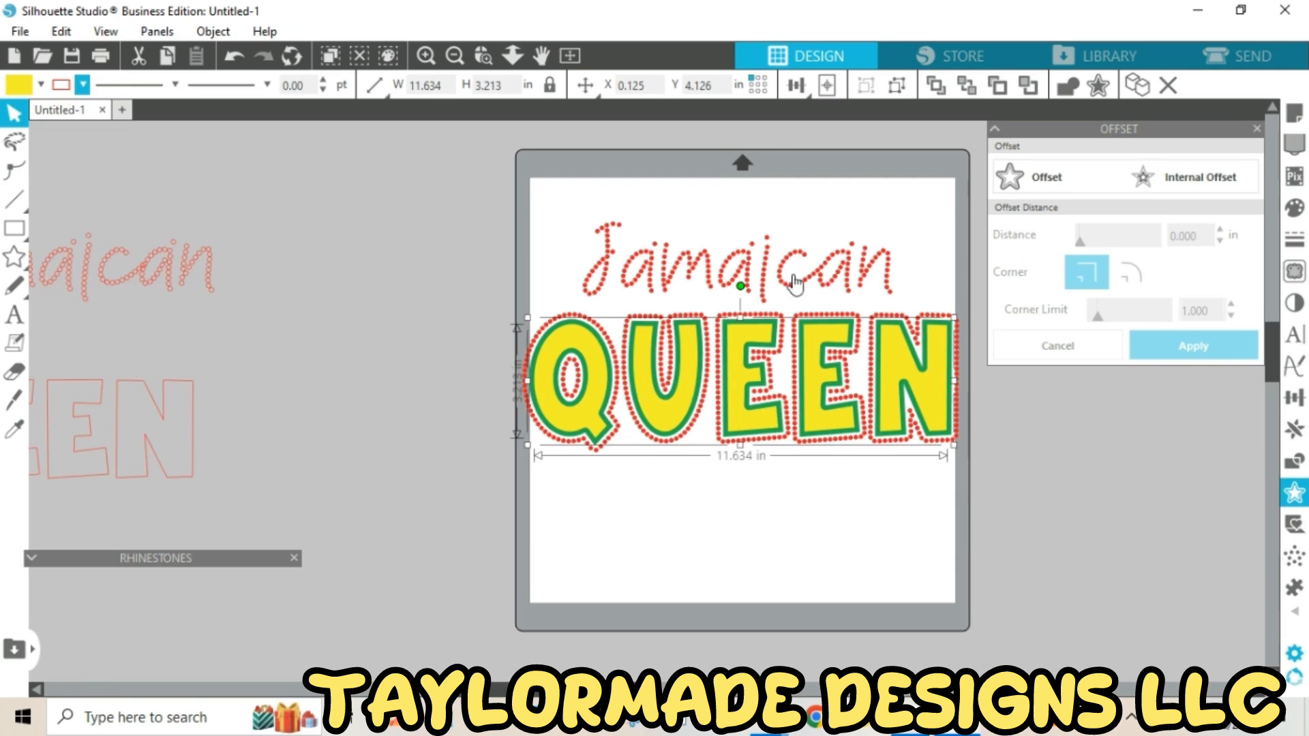
Enlarge the rhinestone word "Jamaican" to about 11.03 by 2.78 in and position it directly above "QUEEN"
click(833, 290)
drag(896, 308, 952, 321)
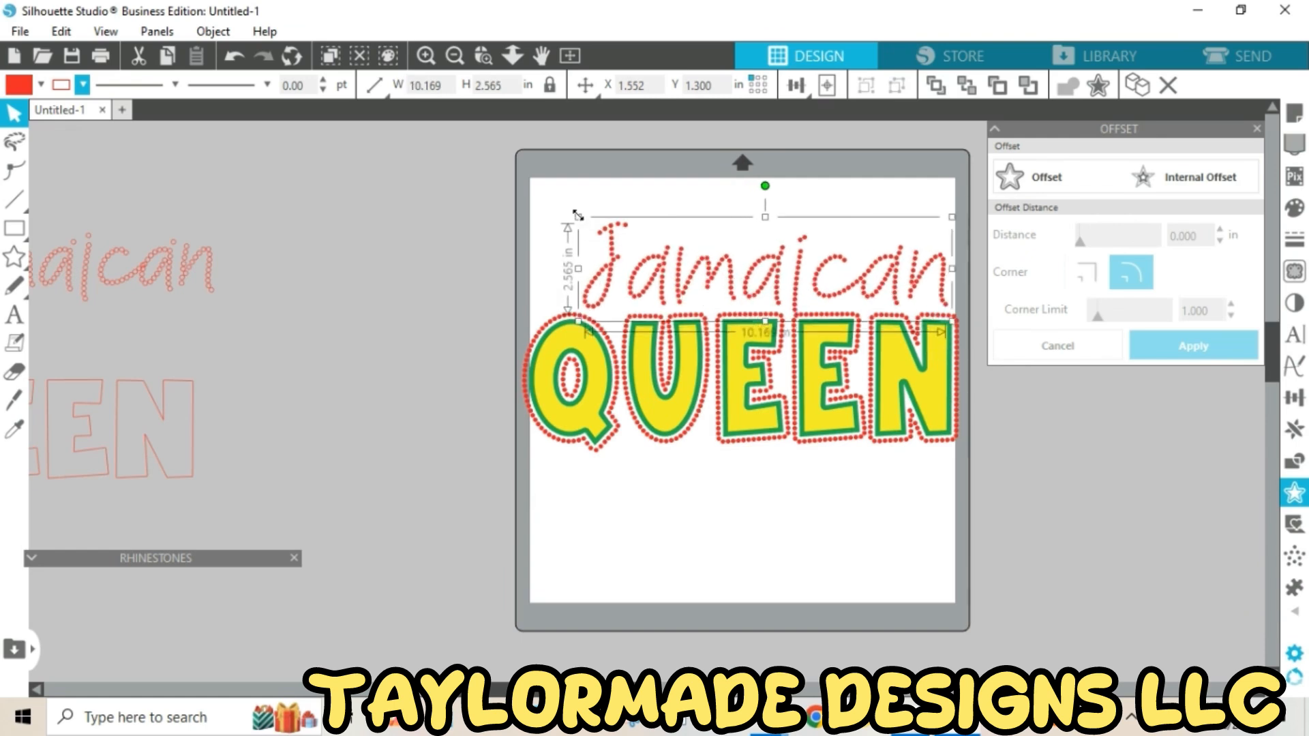
drag(579, 218, 547, 209)
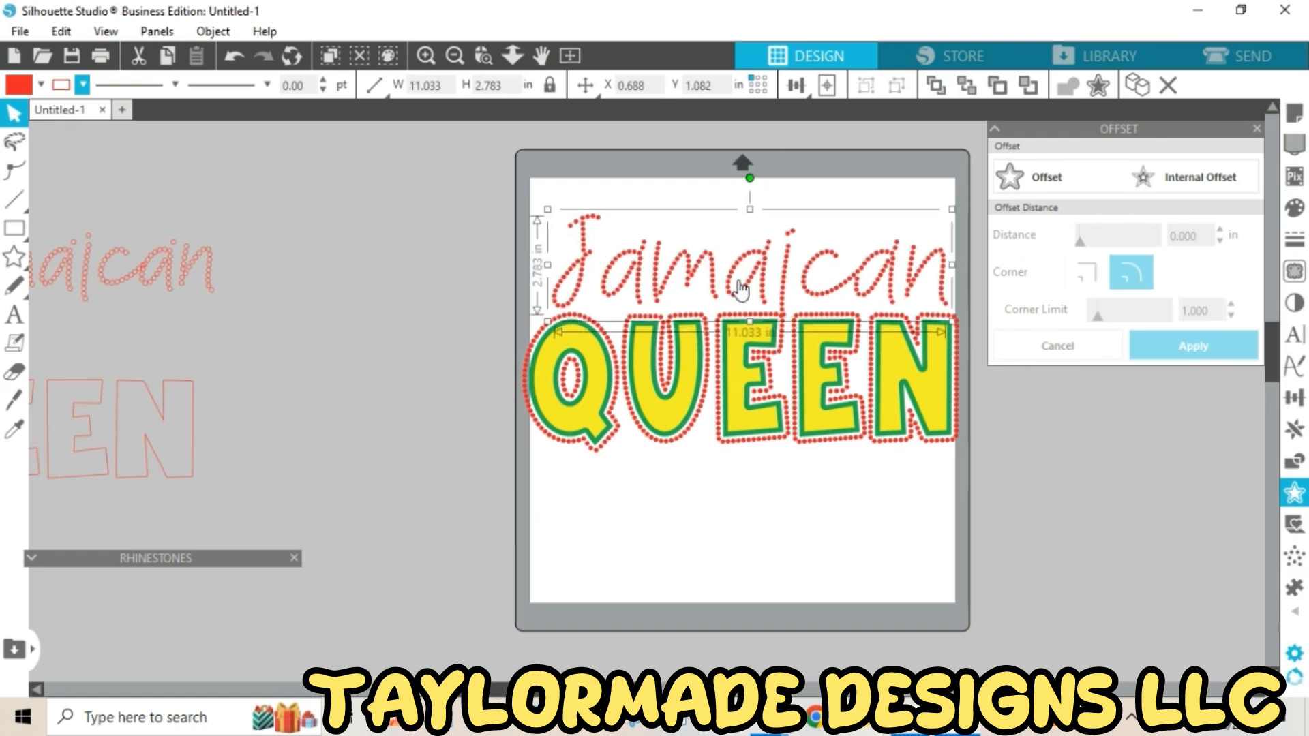
drag(741, 286, 745, 281)
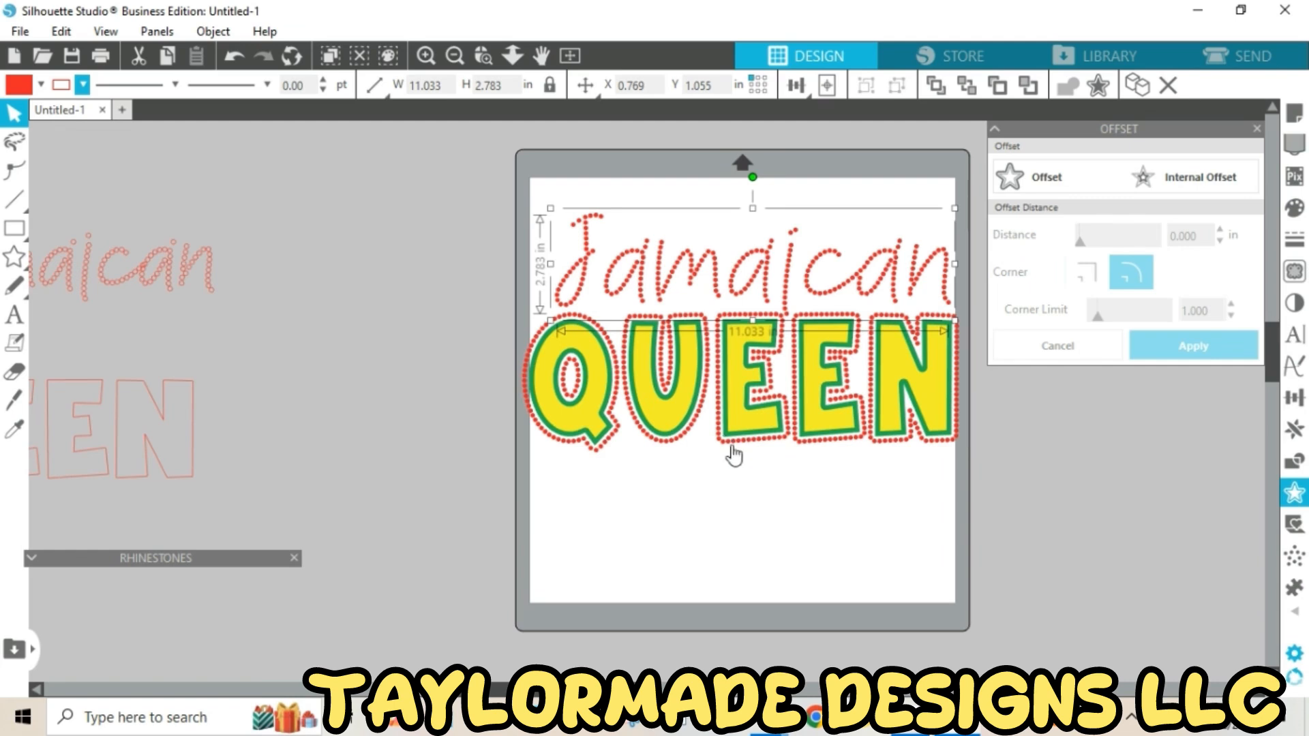
click(651, 494)
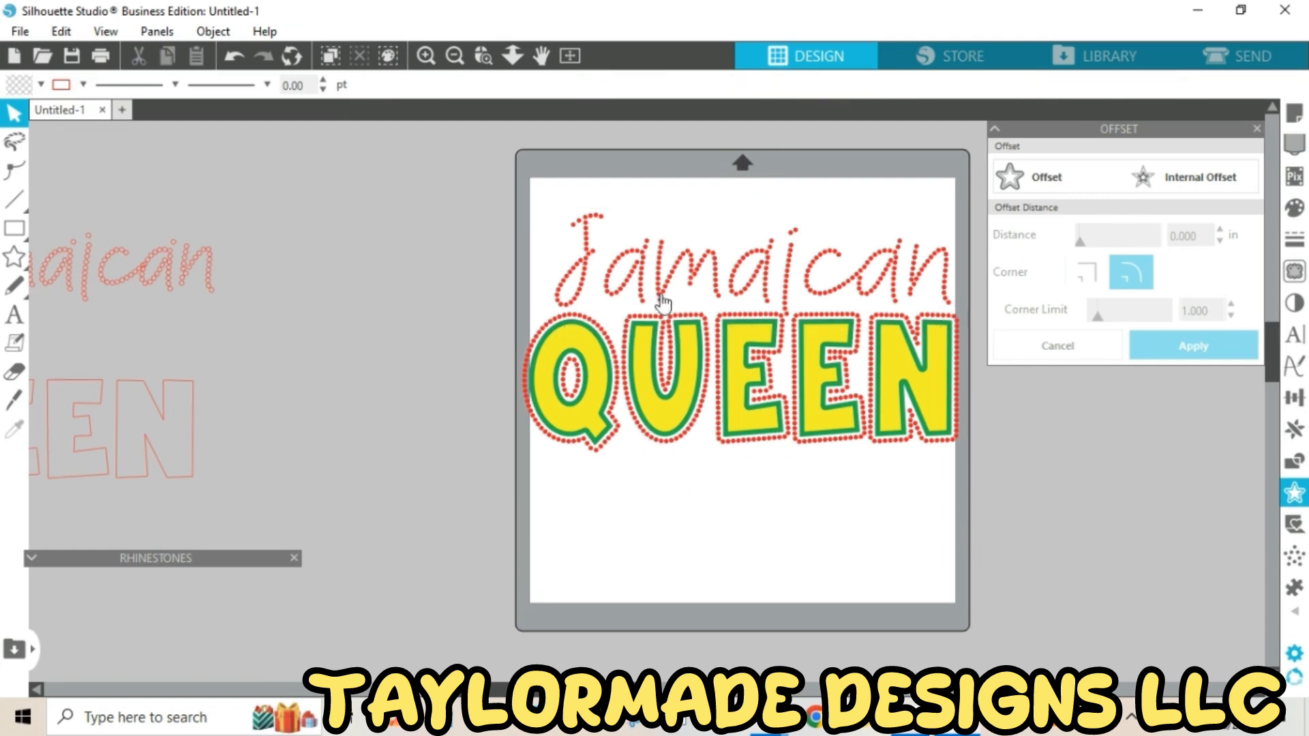
Scale the whole "Jamaican QUEEN" design down to about 11.07 in wide and position it inside the page edges
drag(522, 178, 974, 483)
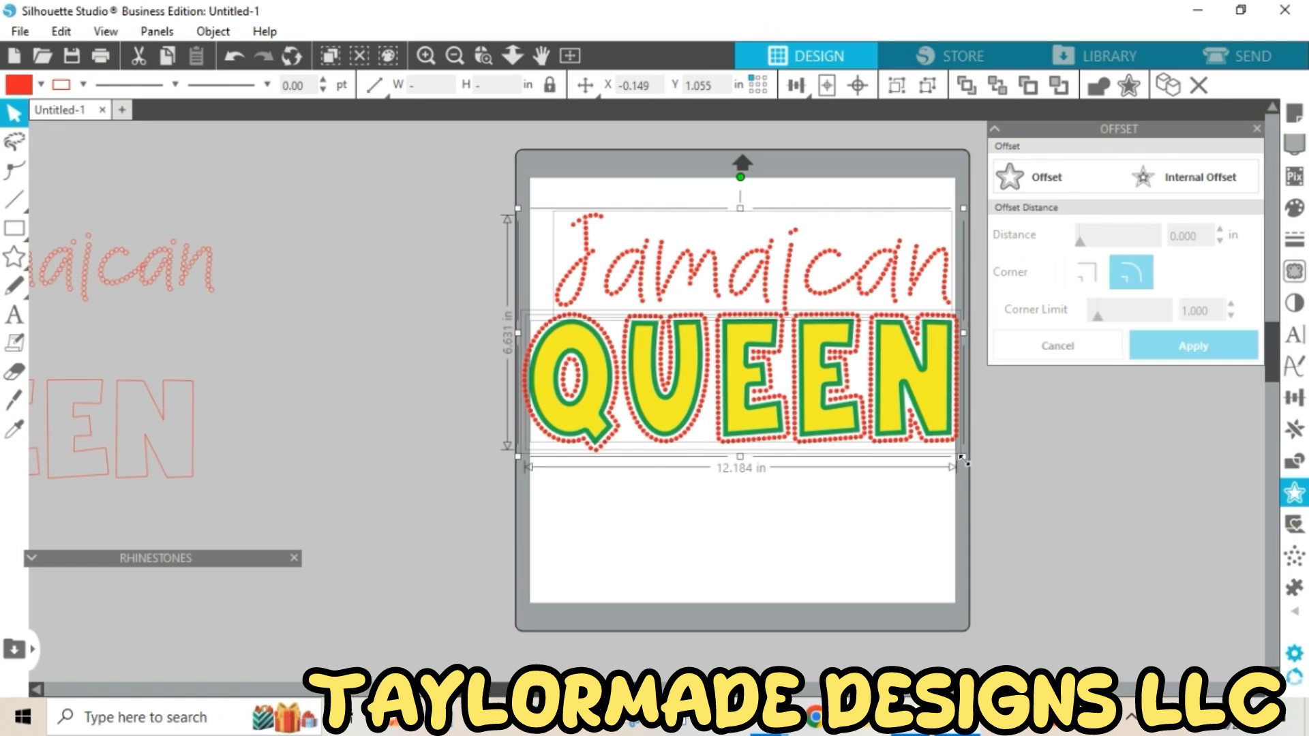
drag(960, 455, 929, 437)
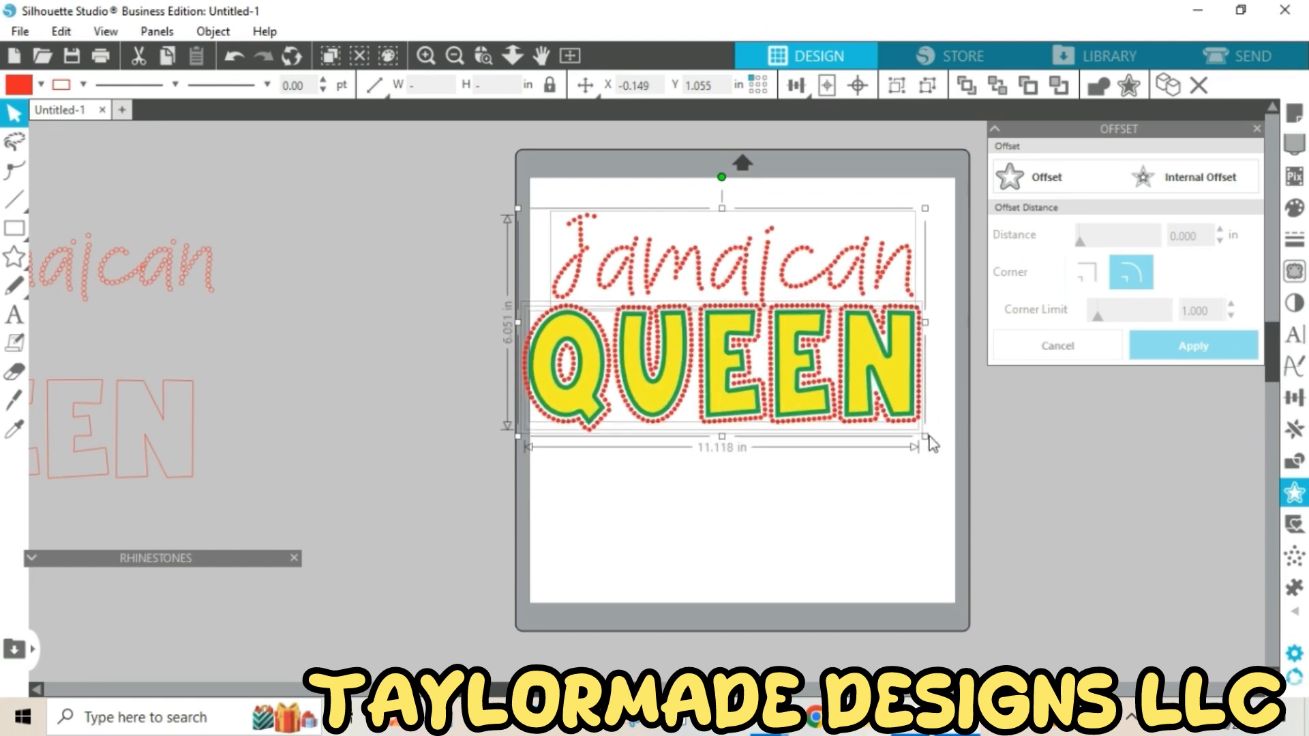
drag(786, 349, 796, 357)
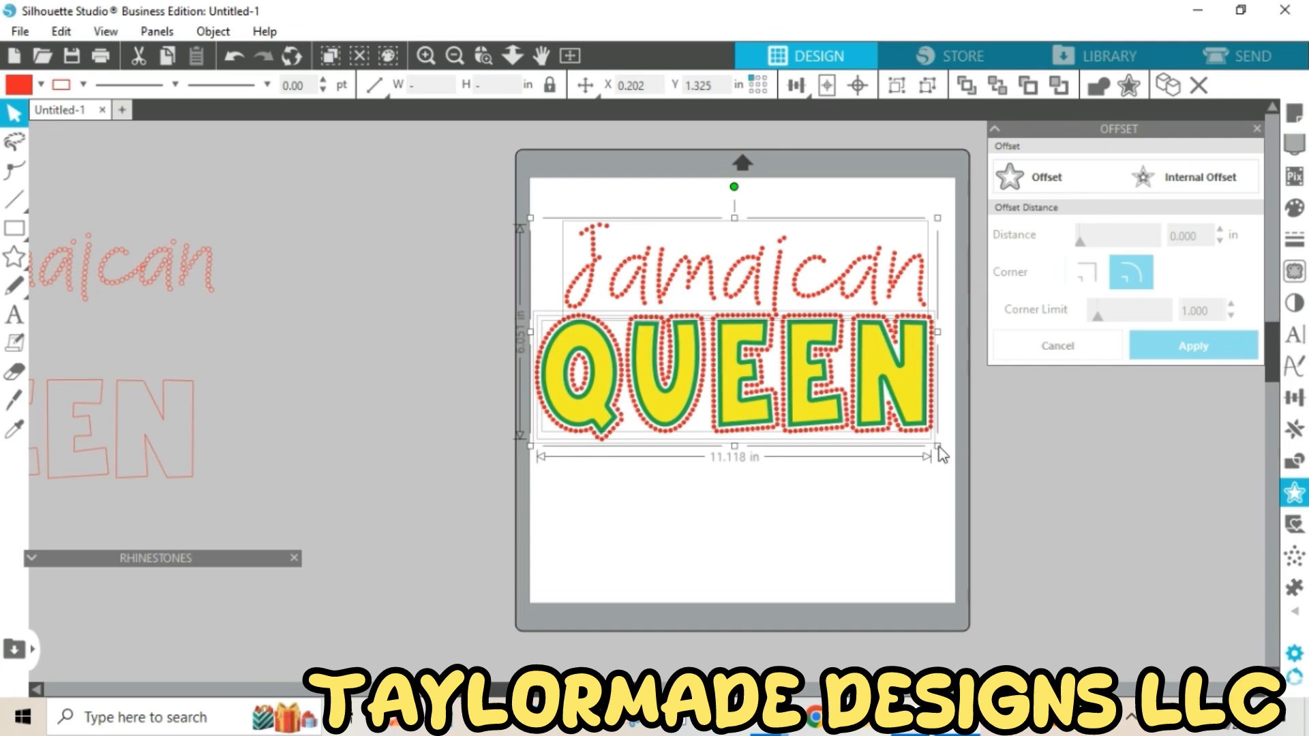
drag(938, 447, 937, 445)
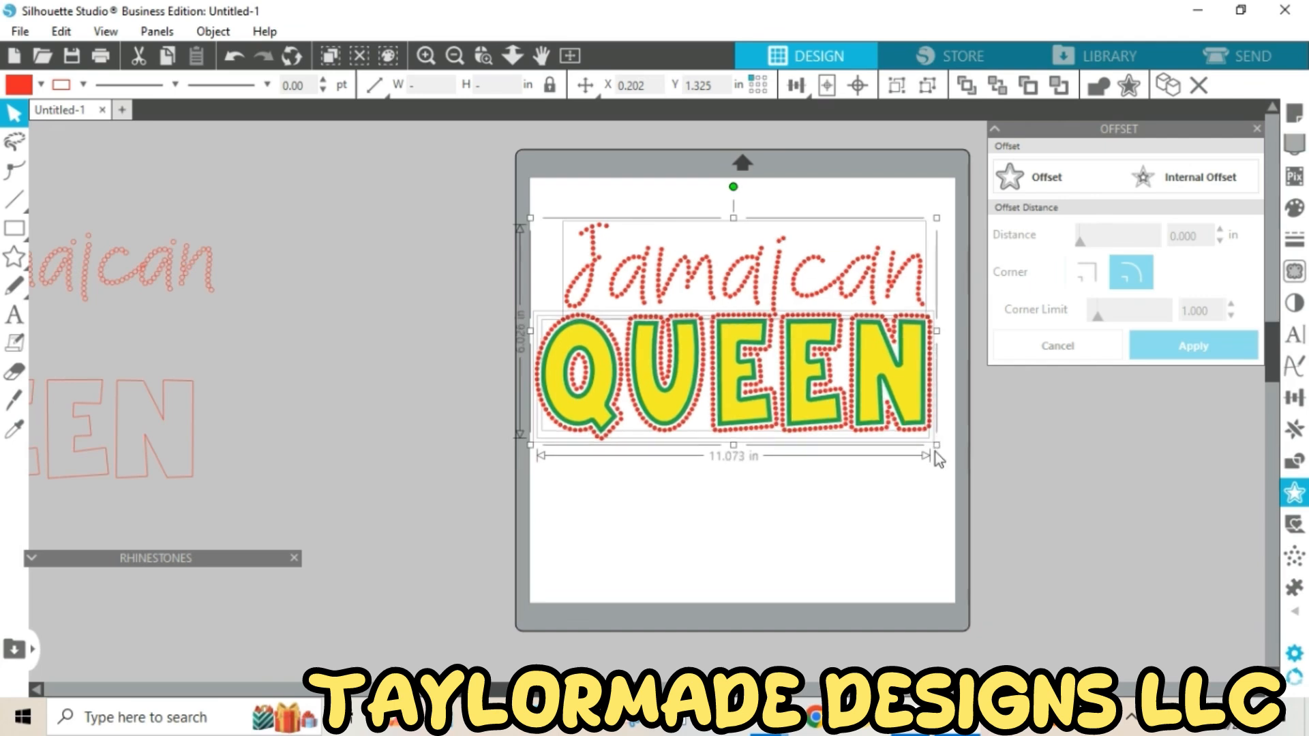
drag(800, 386, 806, 393)
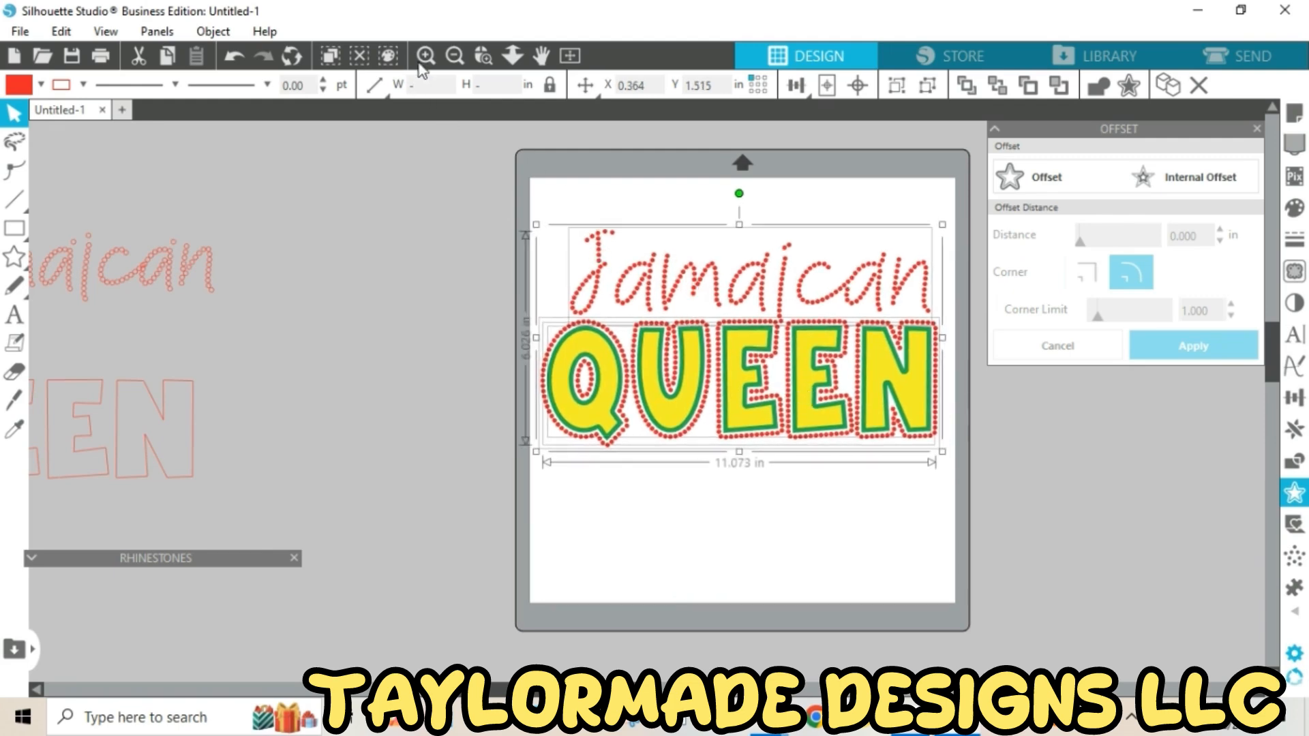
Examine the rhinestone outlines and layered "QUEEN" letters up close, closing the Offset panel to clear the view
click(483, 65)
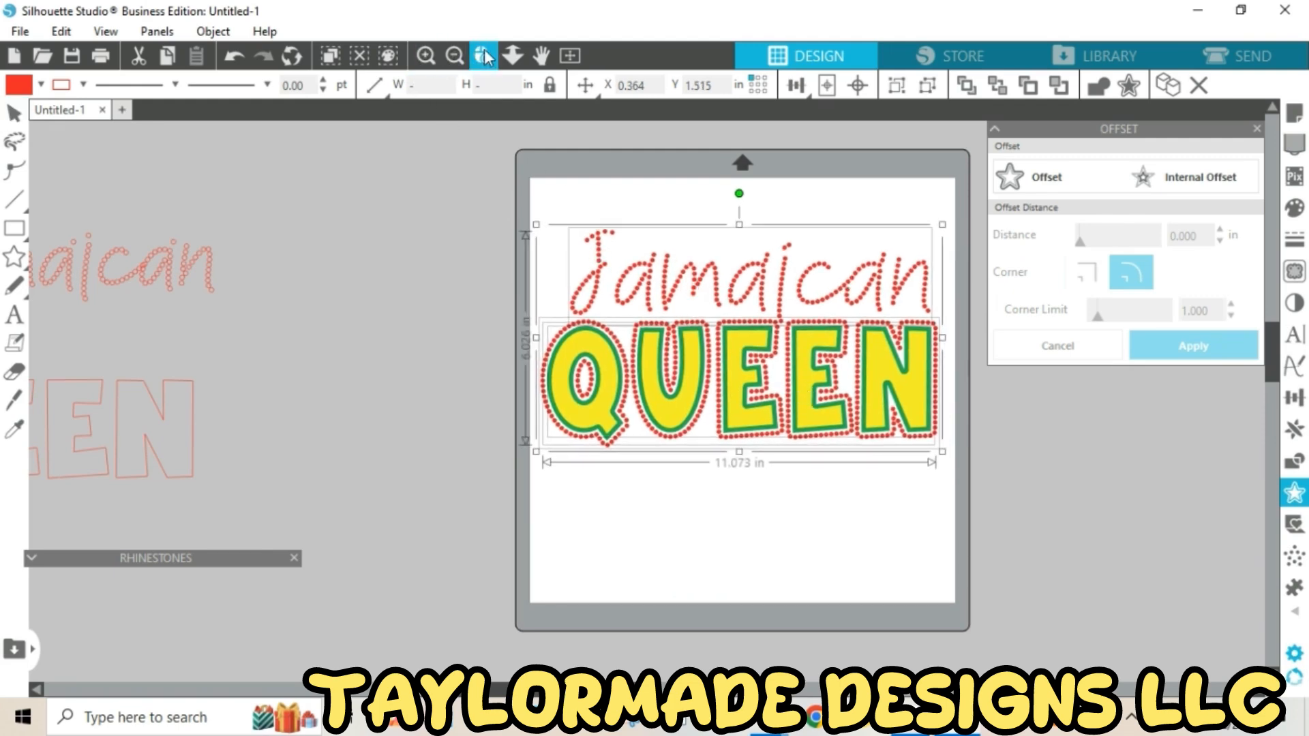
click(647, 315)
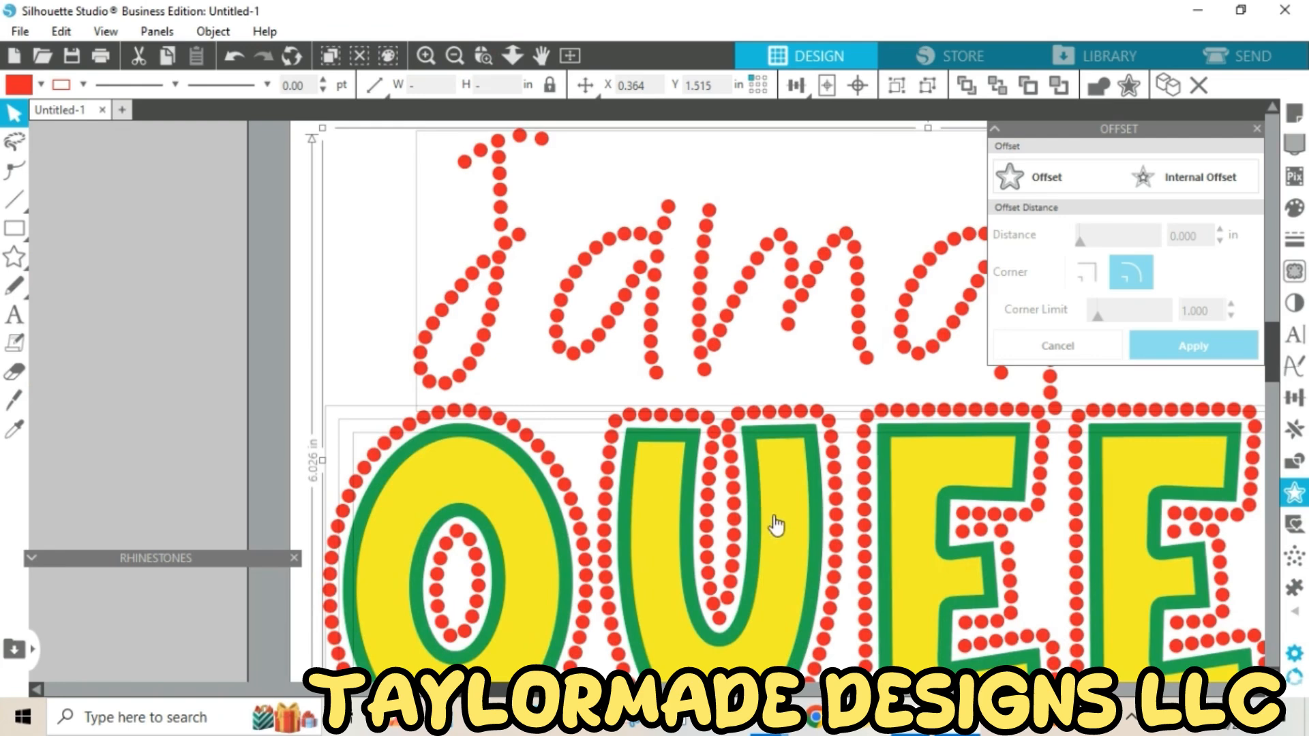
scroll(747, 405, down, 2)
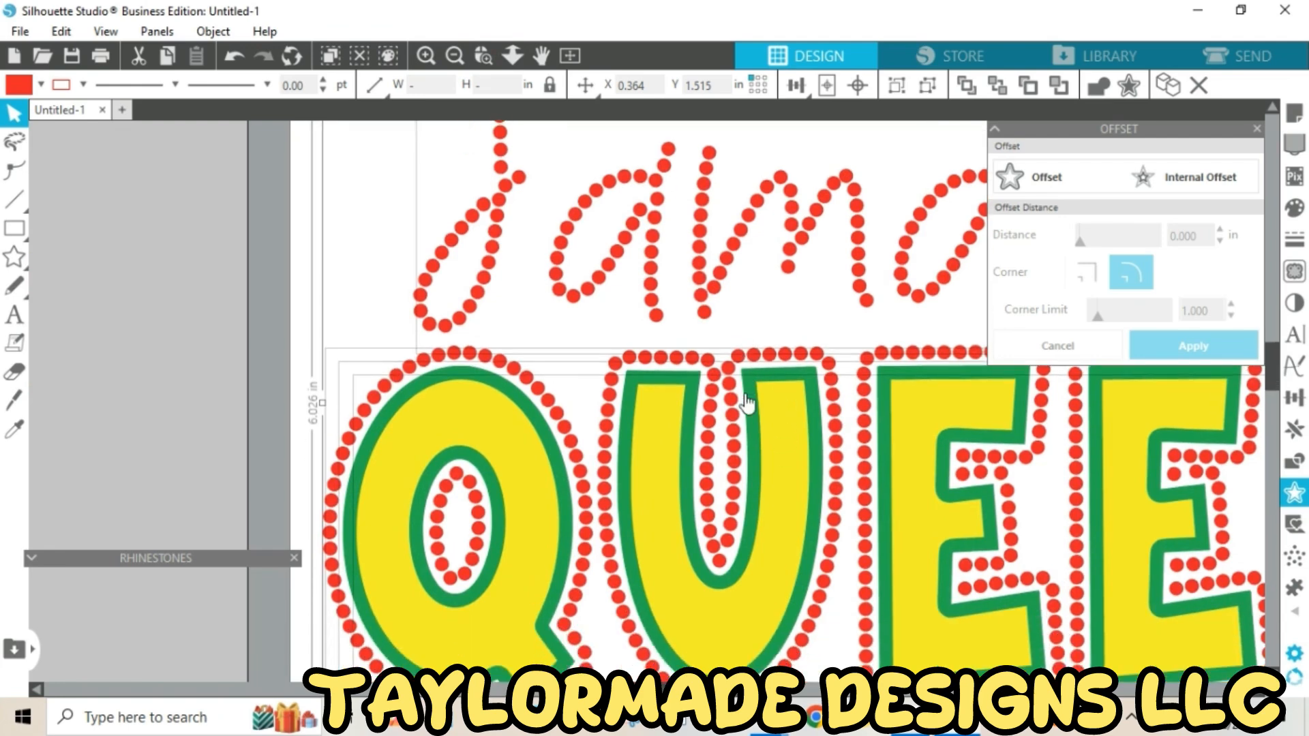
click(452, 60)
click(451, 56)
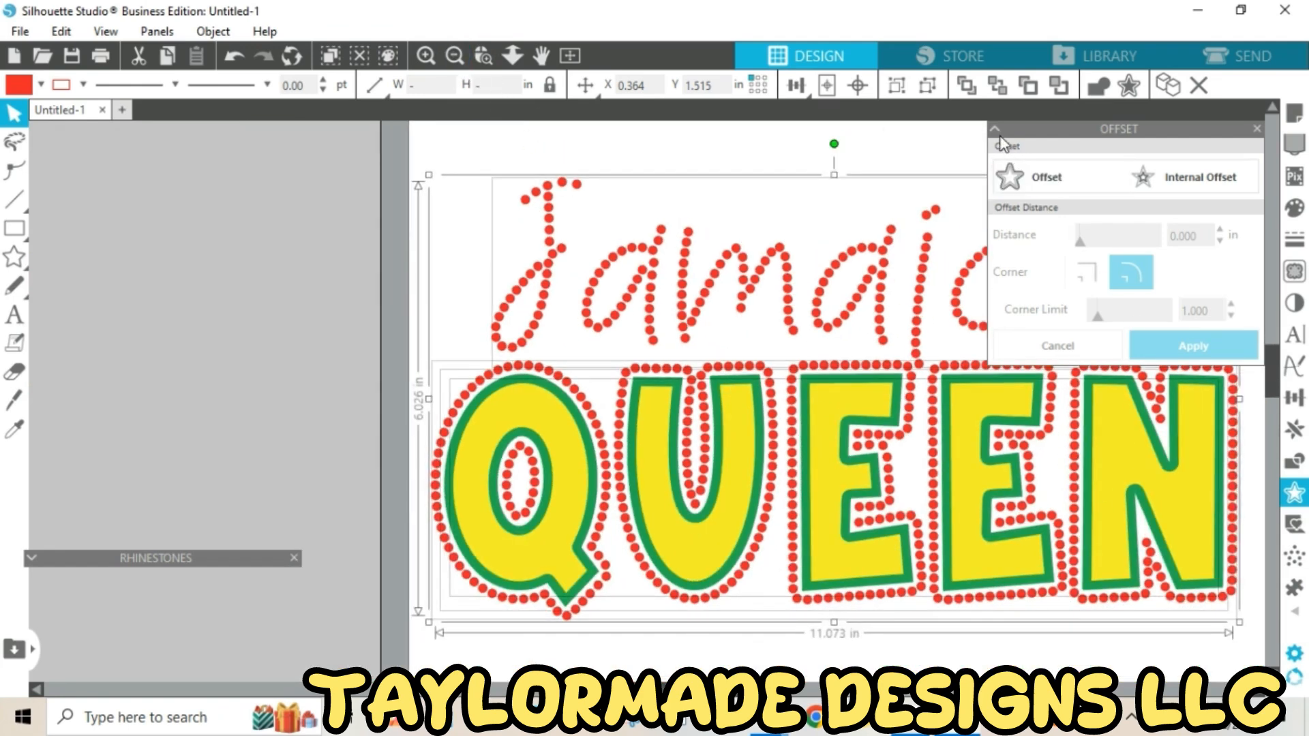
click(1256, 129)
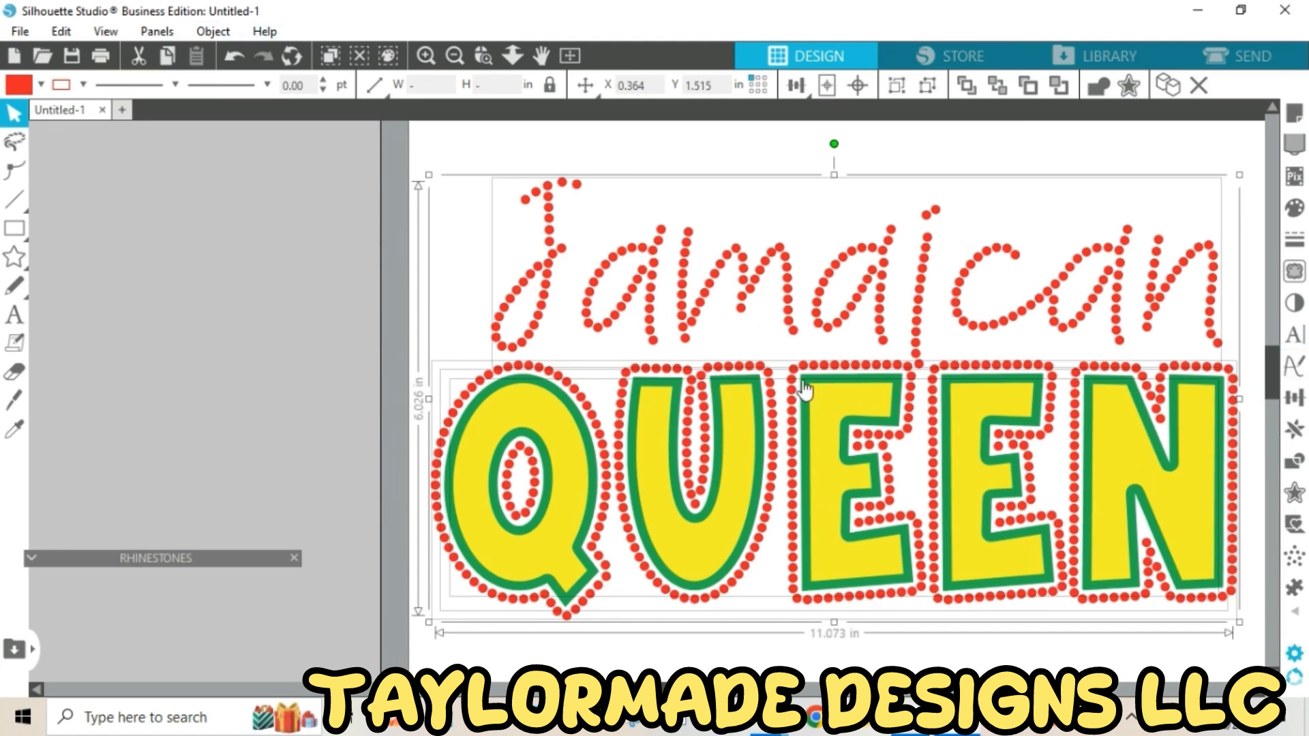
scroll(804, 392, down, 1)
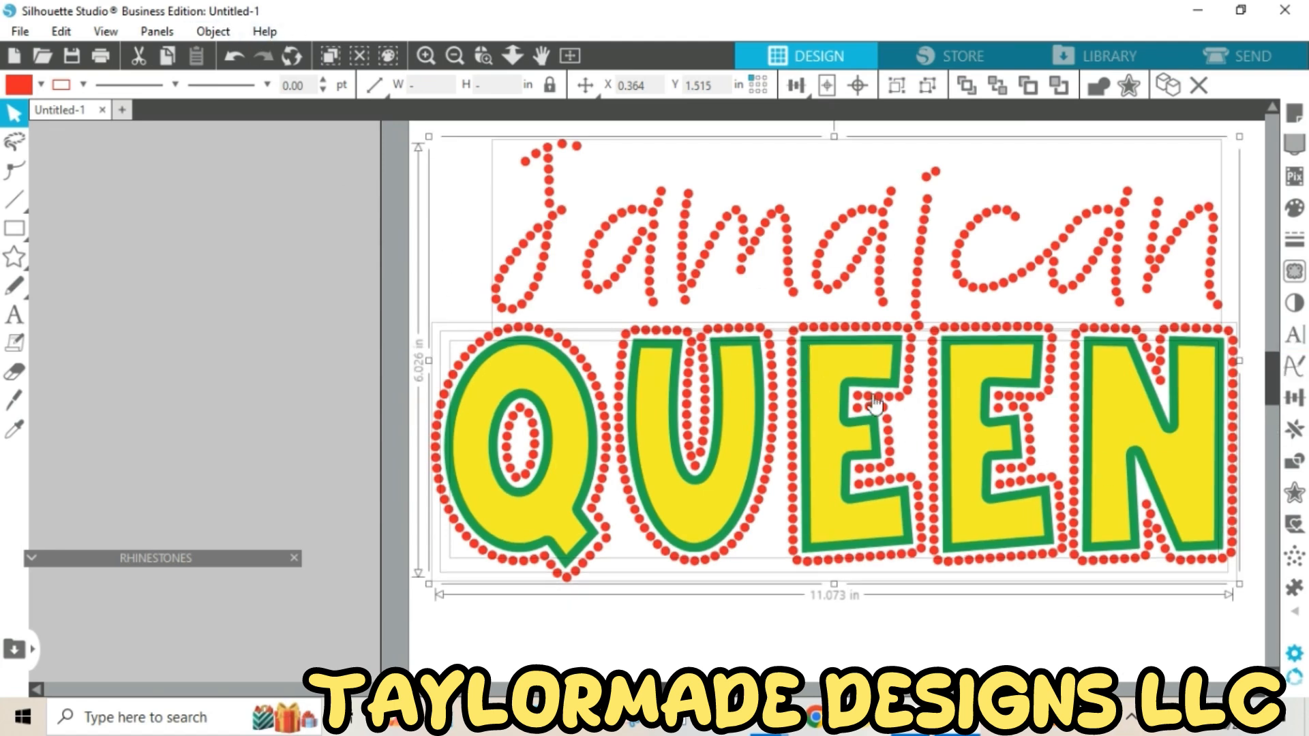
scroll(537, 130, up, 1)
click(455, 56)
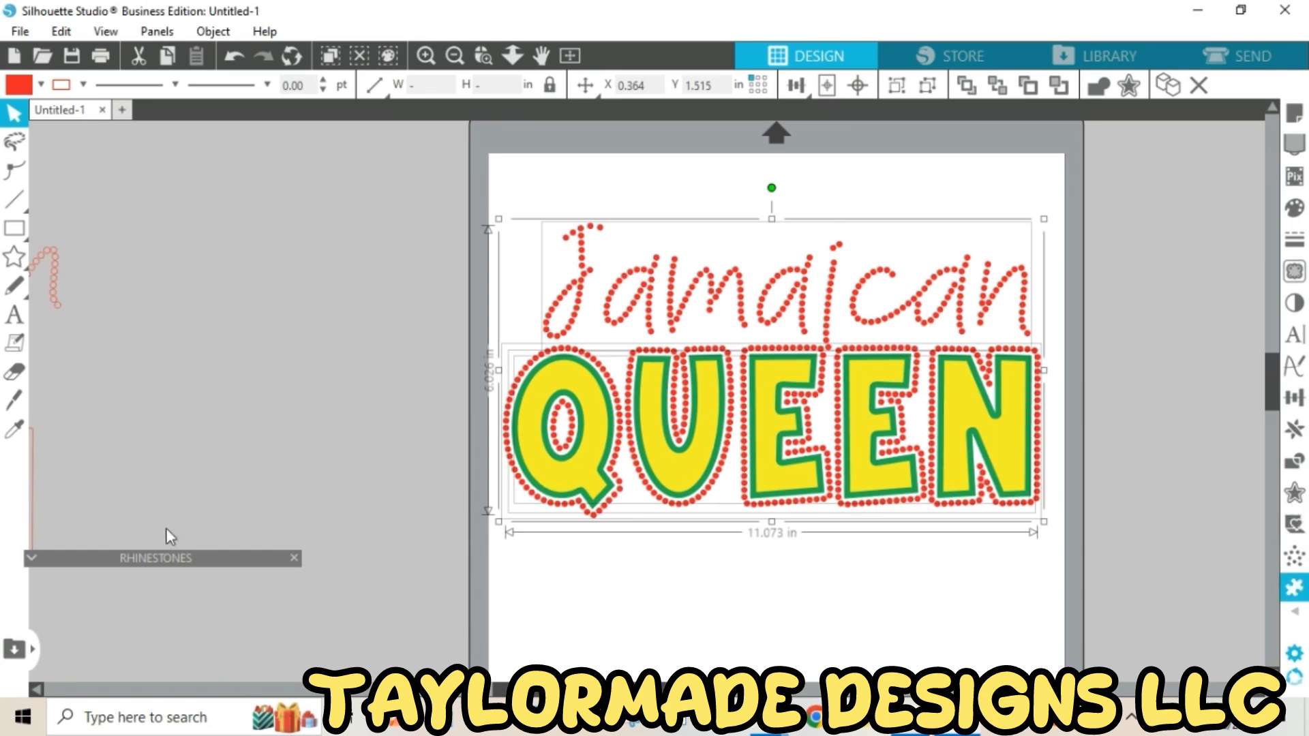
Expand the Rhinestones panel and release the rhinestones of both "Jamaican" and the "QUEEN" outline
drag(104, 559, 219, 348)
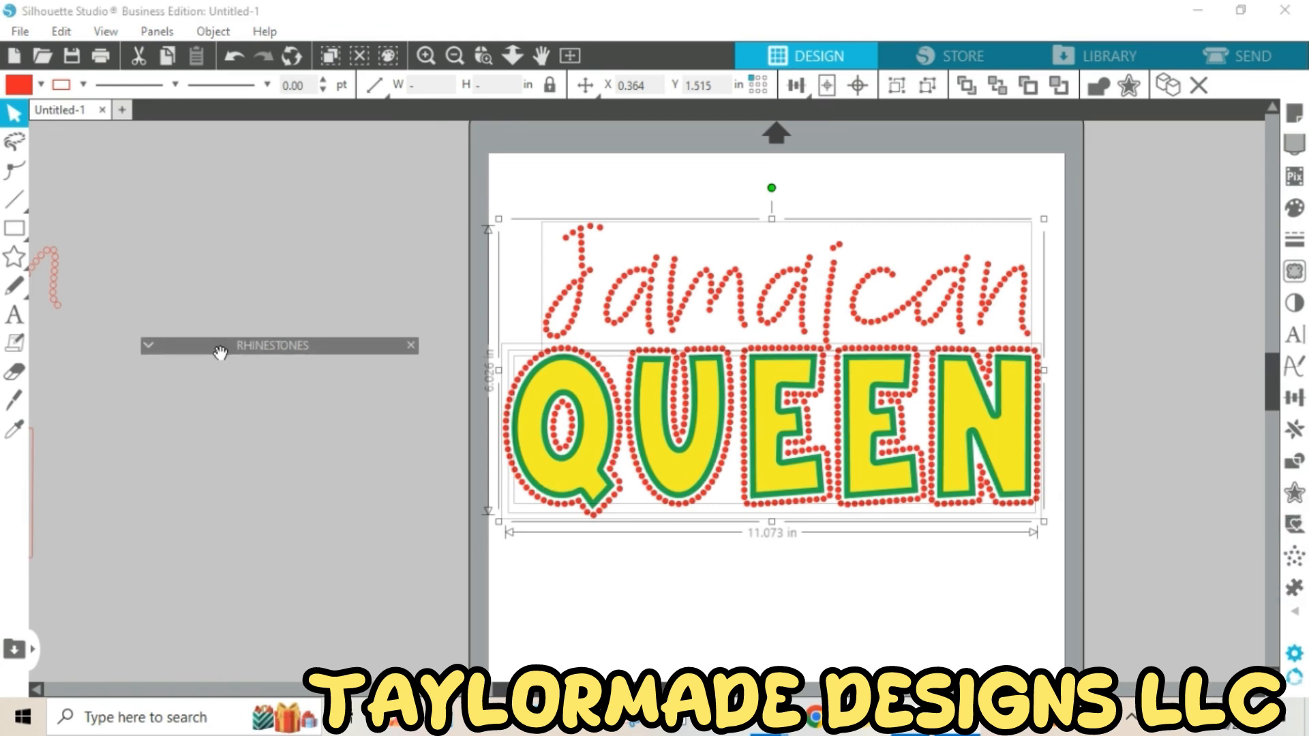
click(145, 347)
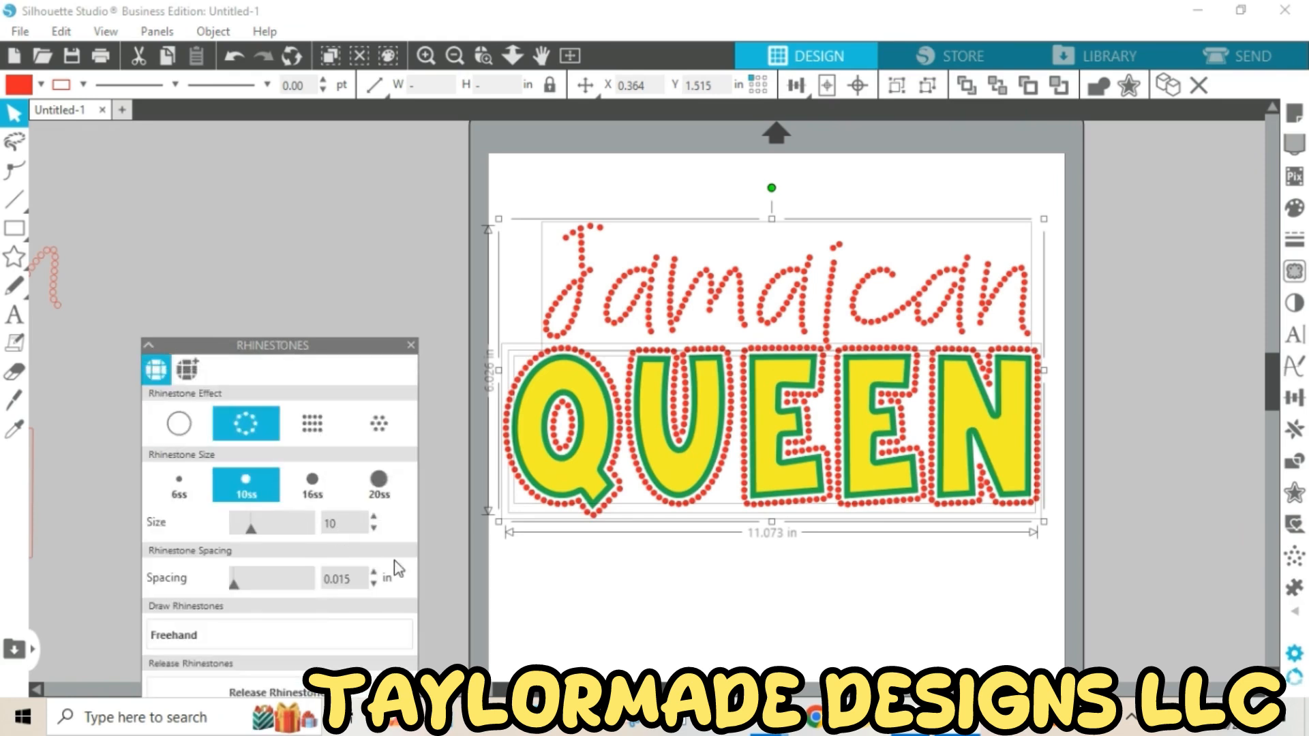
click(543, 609)
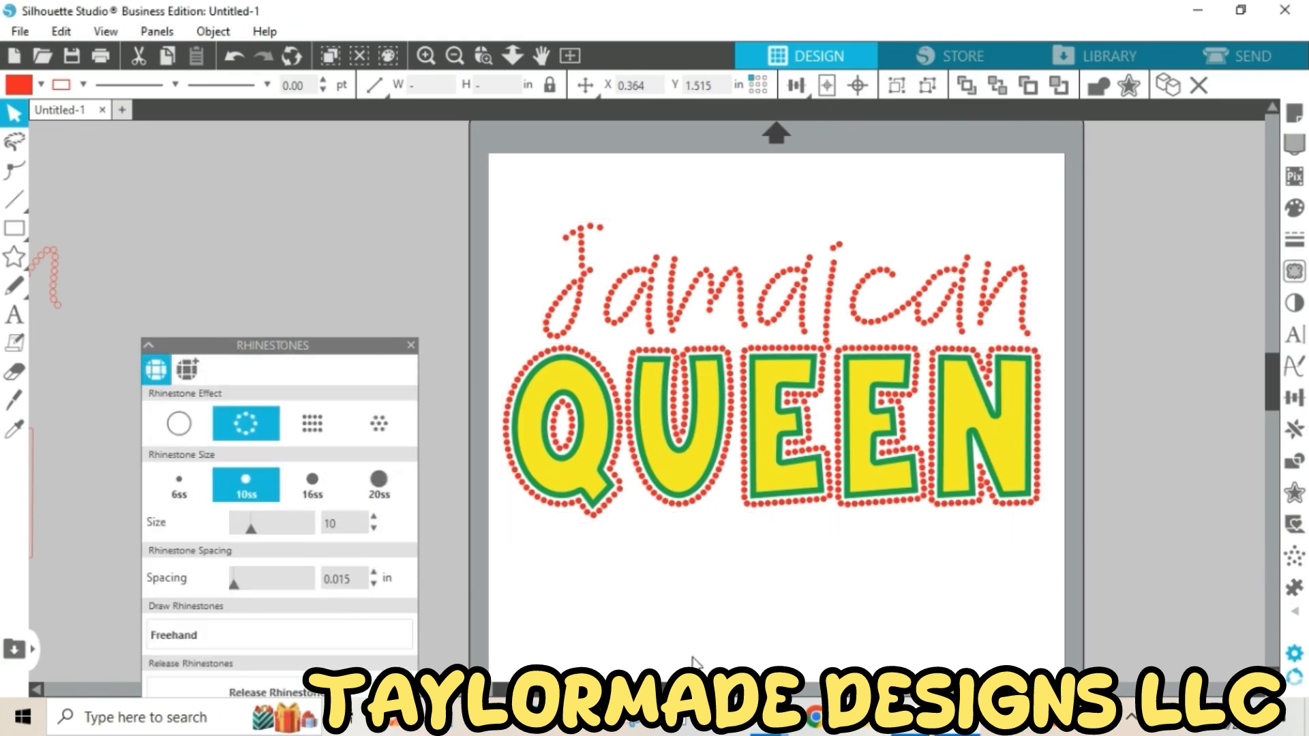
click(711, 495)
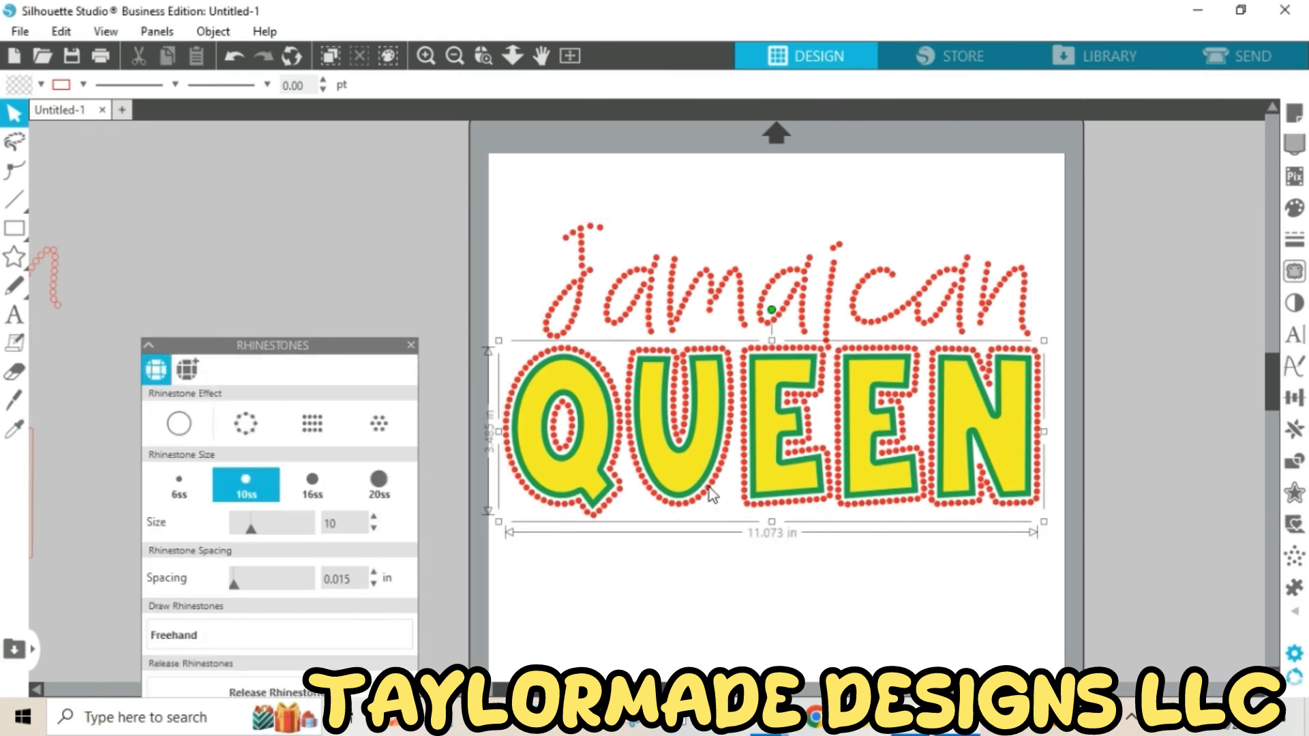
shift+click(856, 280)
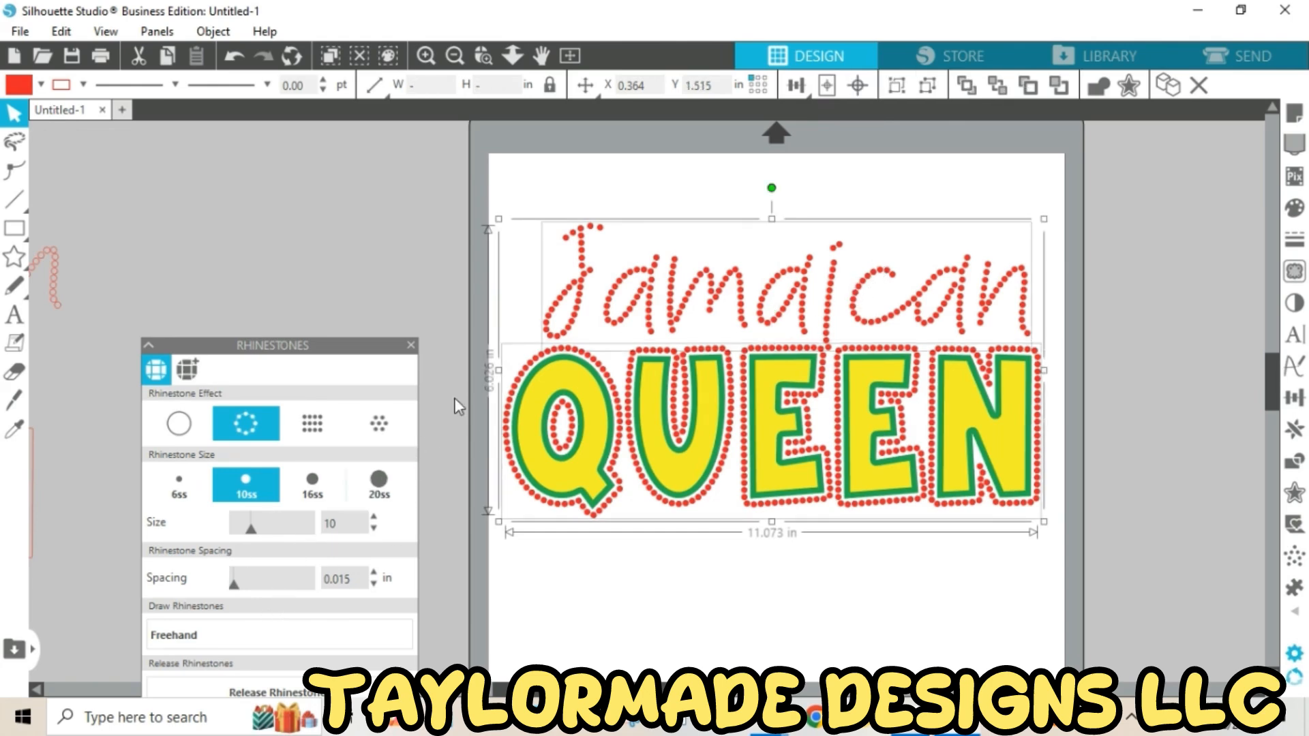
drag(1279, 399, 1273, 436)
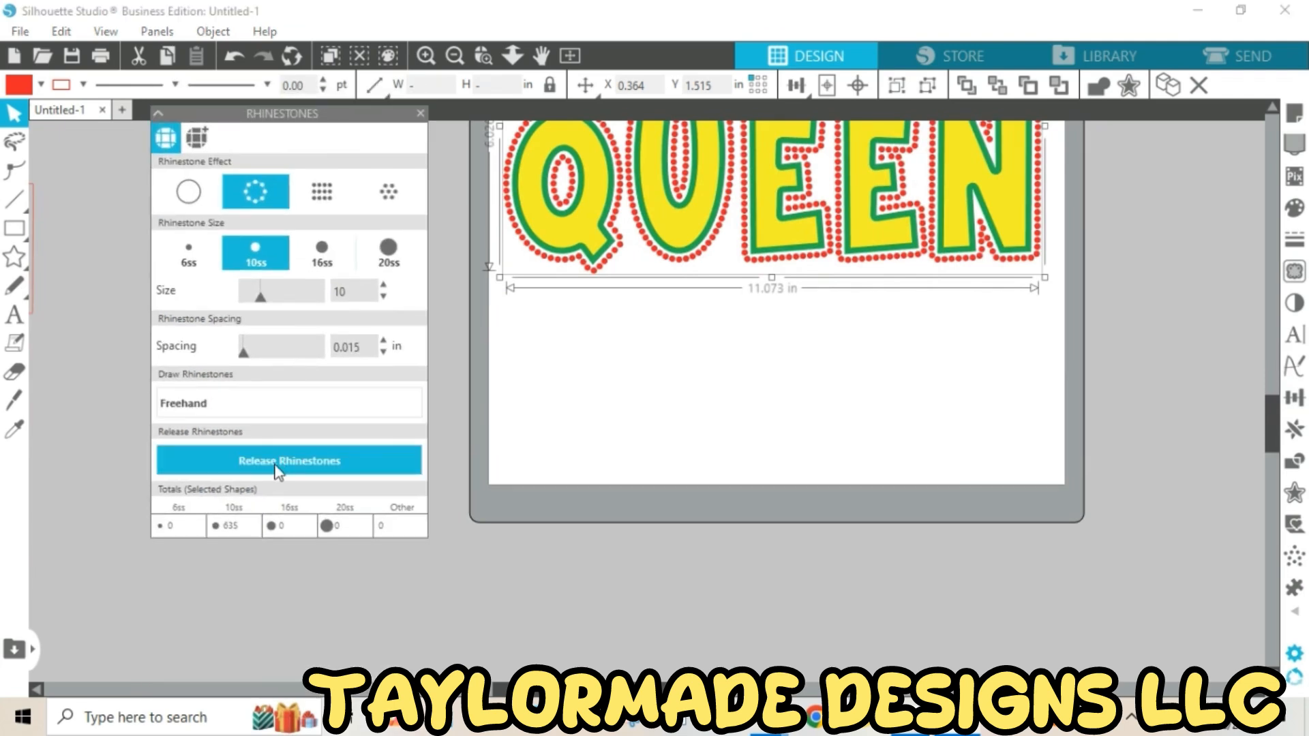
click(279, 469)
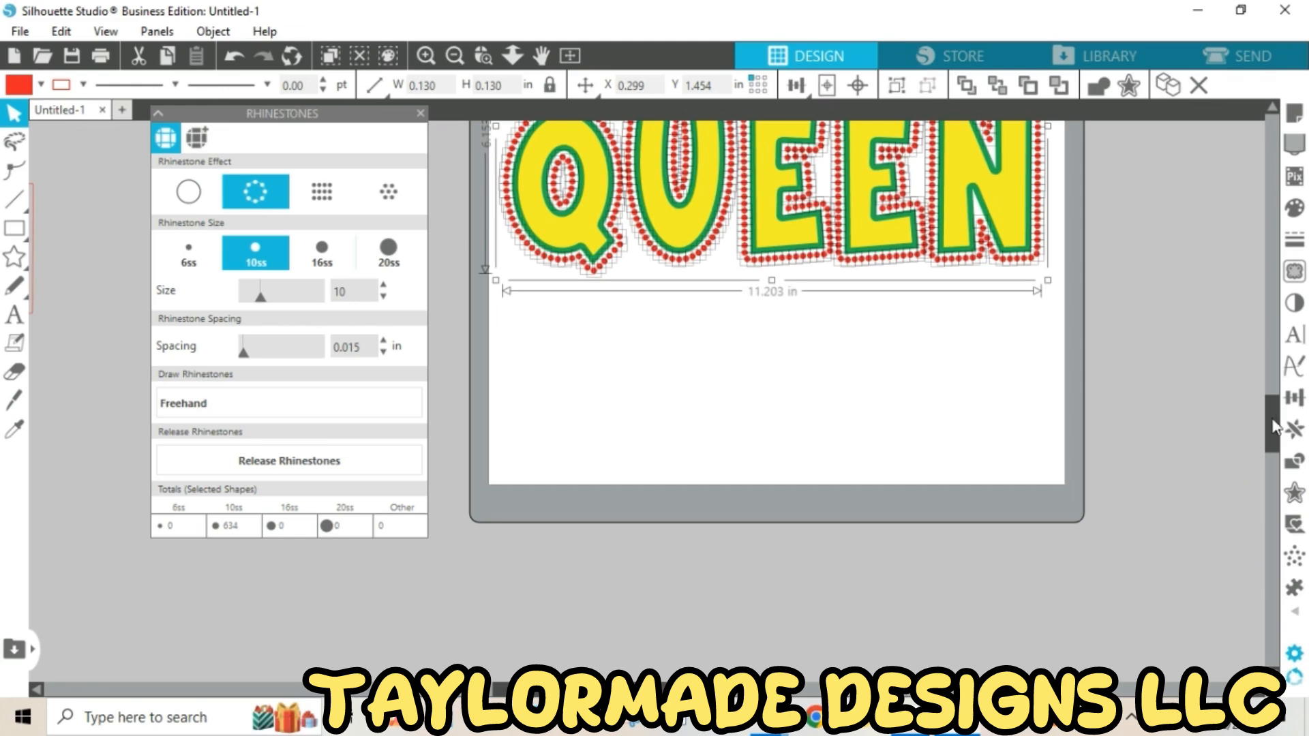
drag(1273, 417, 1242, 377)
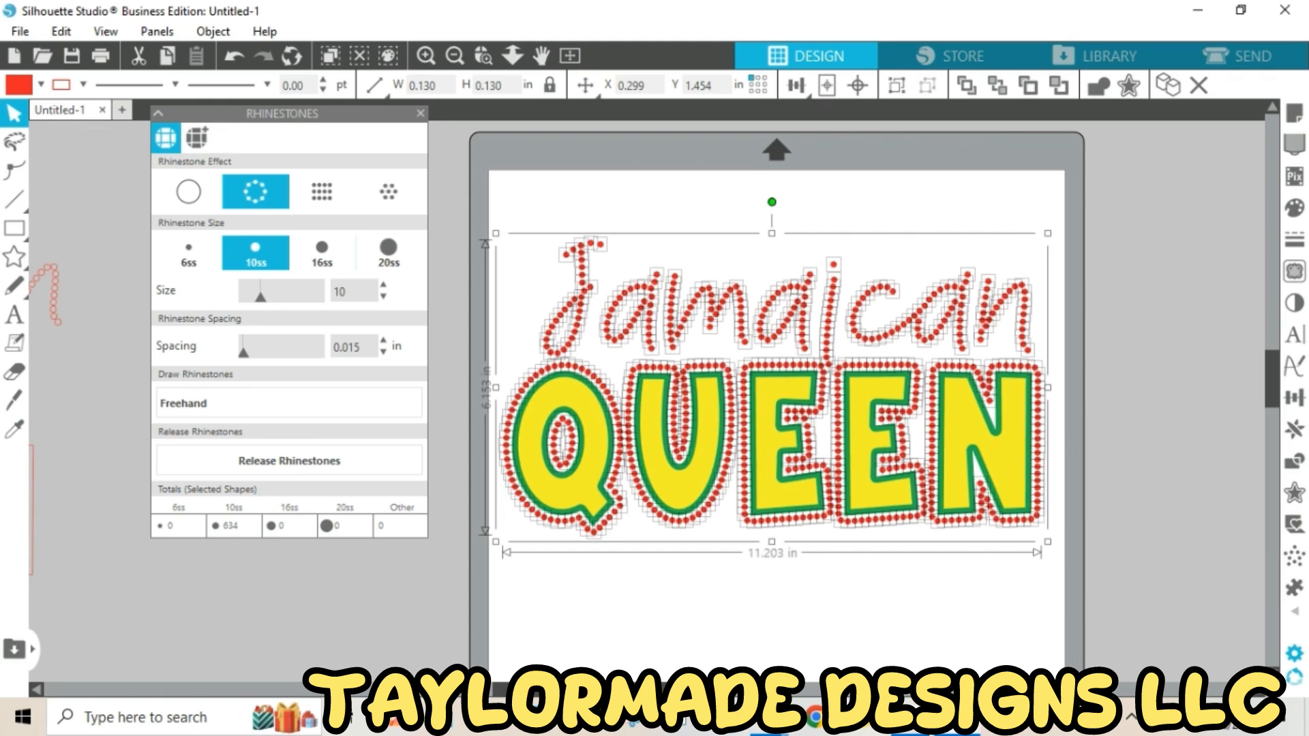
click(795, 637)
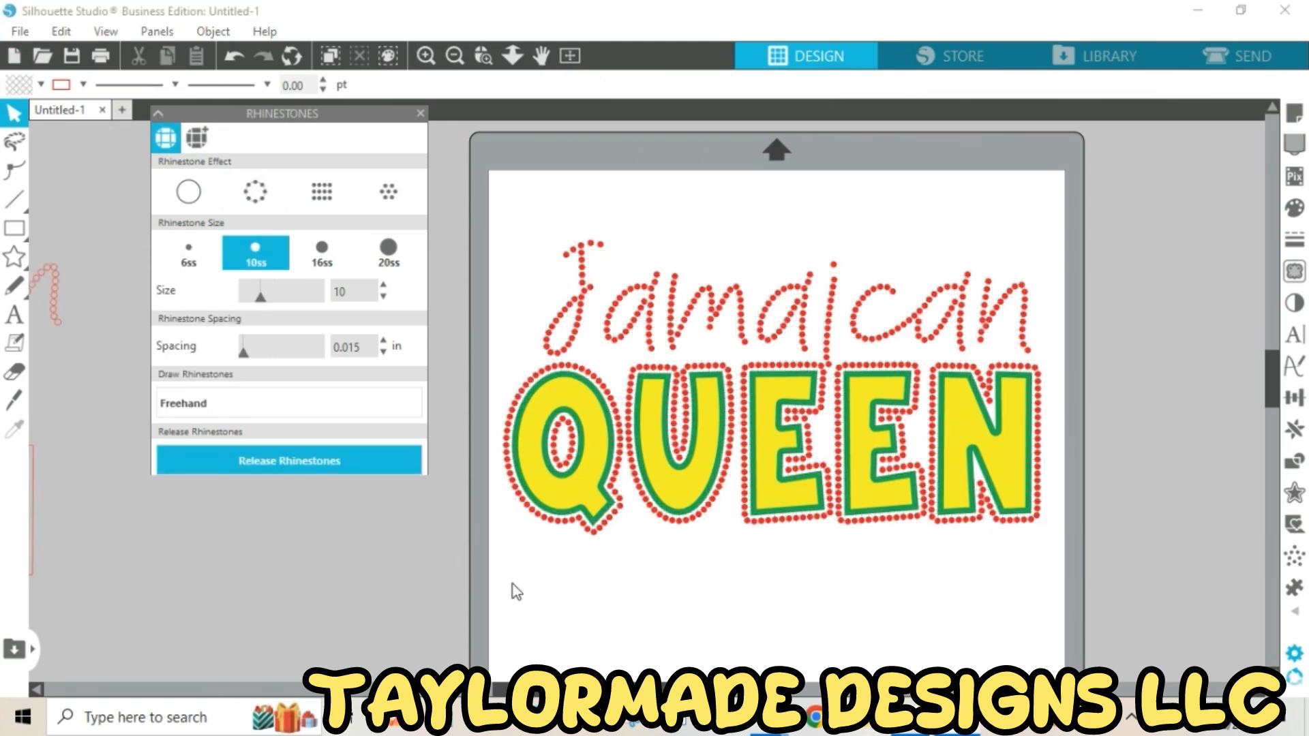
Check the rhinestone totals for all shapes and move the Rhinestones panel lower, beside the design
click(158, 113)
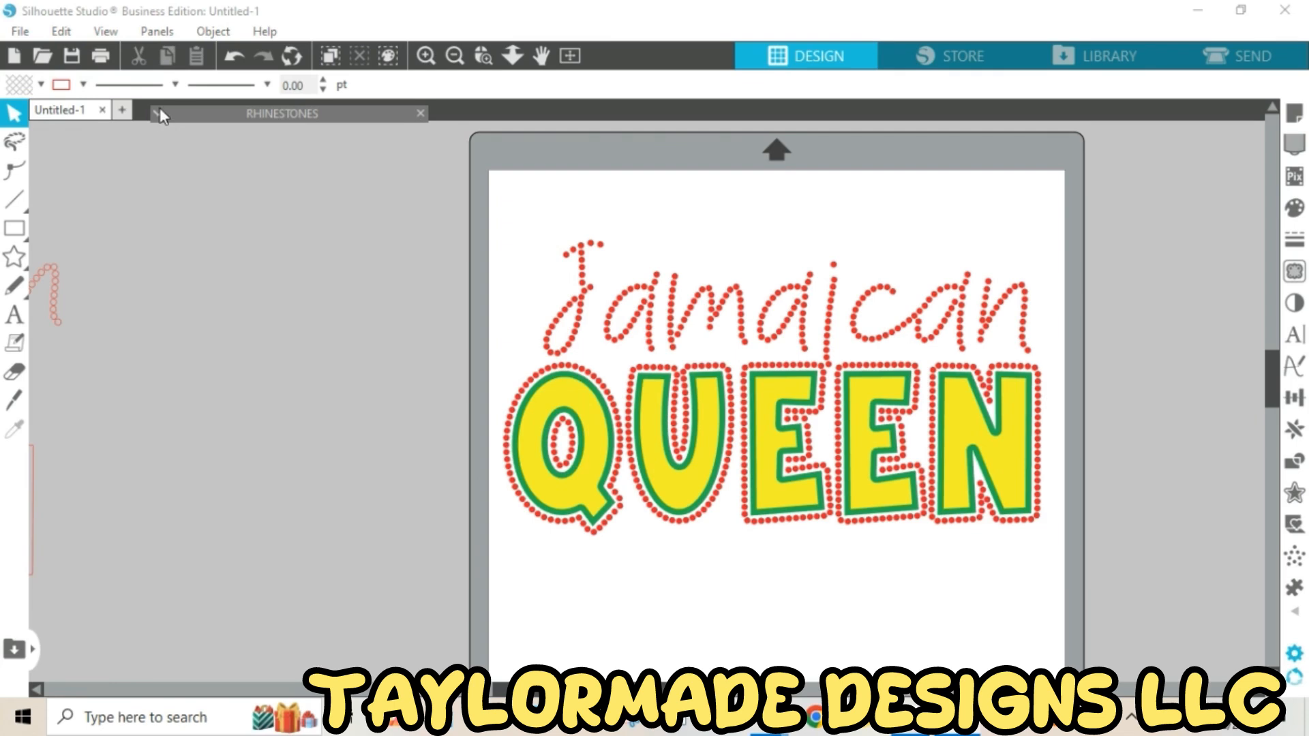
click(160, 114)
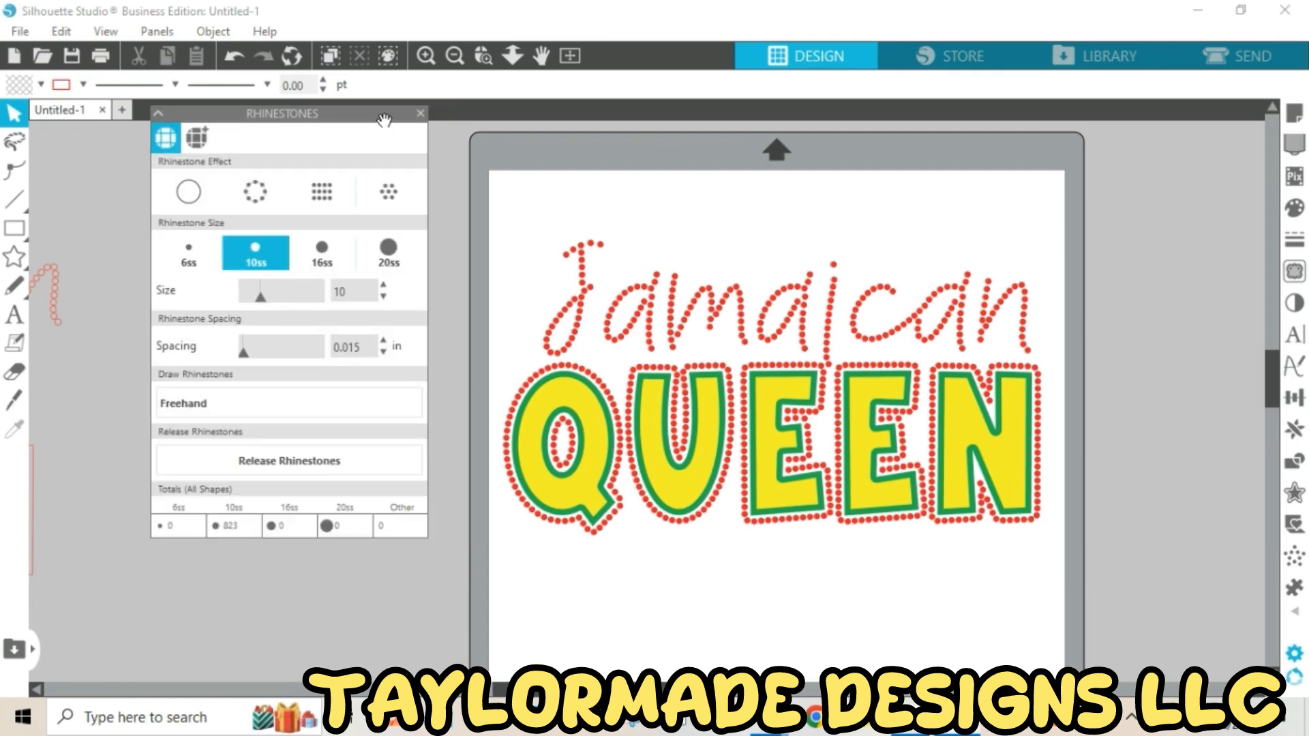
drag(382, 118, 356, 369)
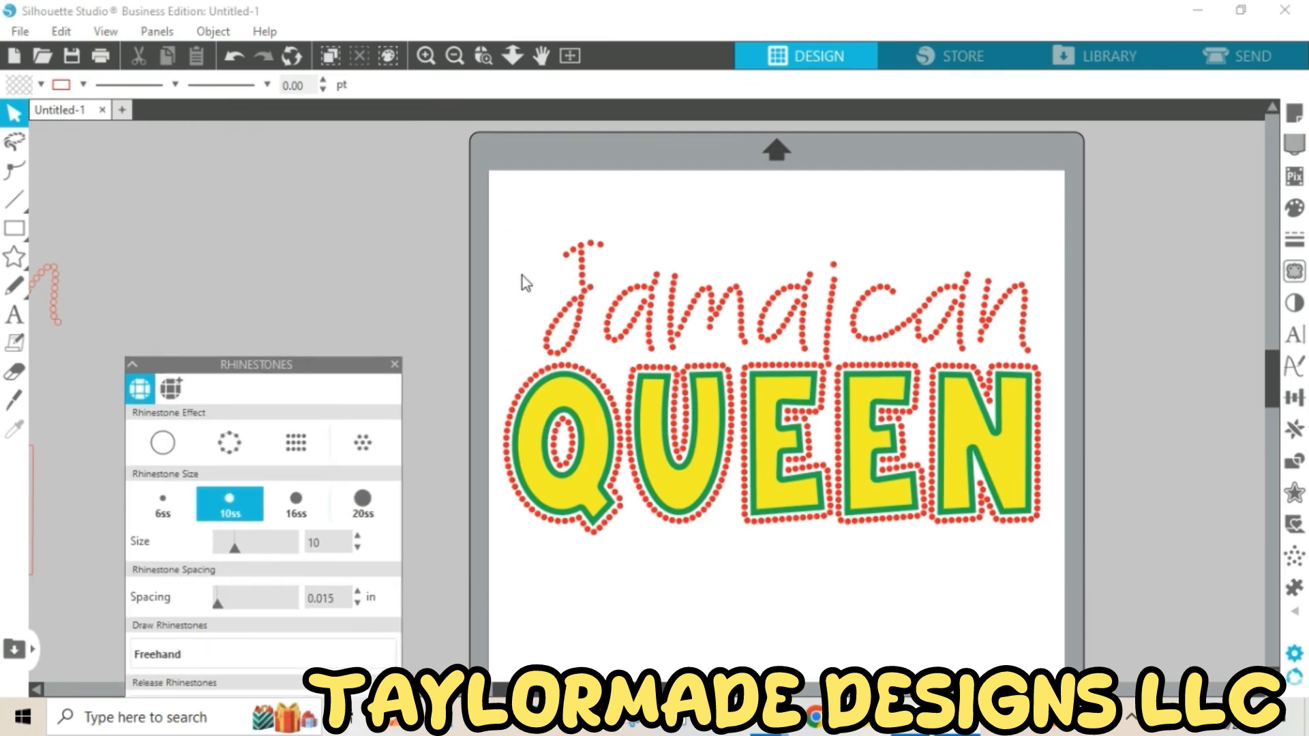
Select all shapes on the mat with the red fill RGB (237,37,43) using Select by Color
click(426, 56)
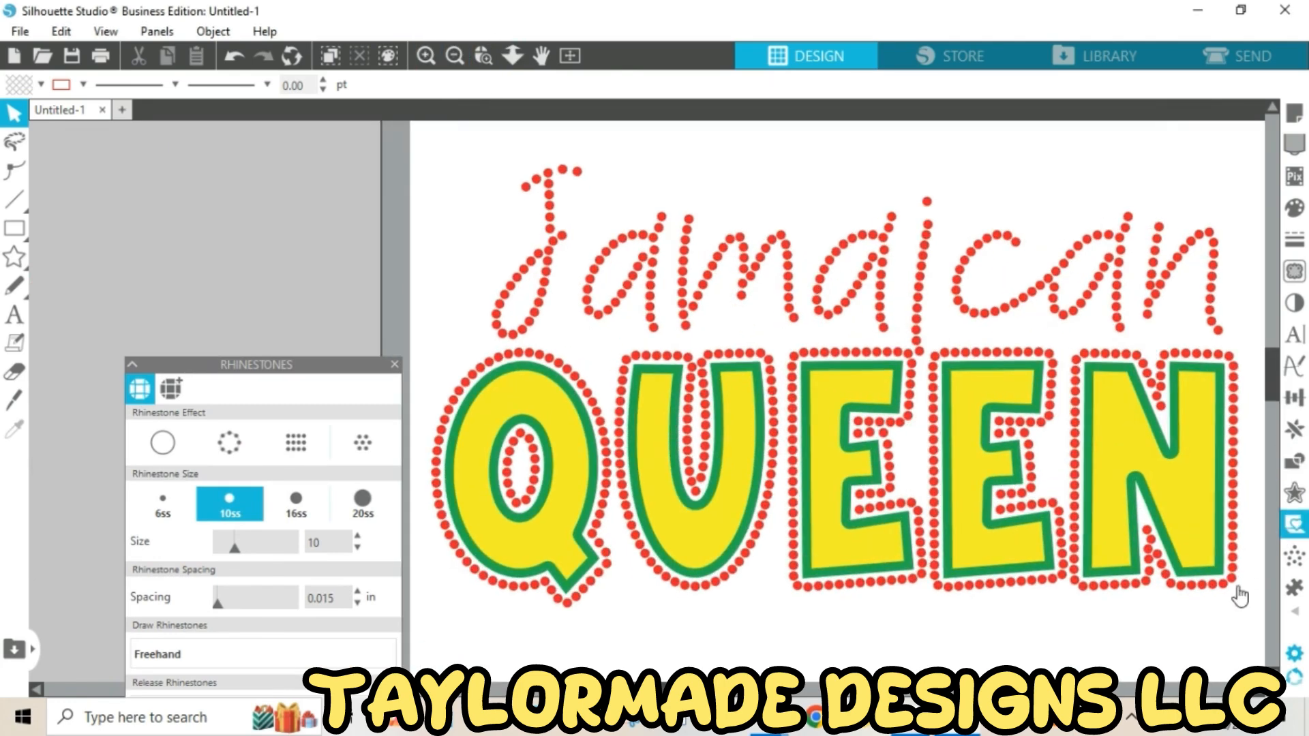
click(455, 56)
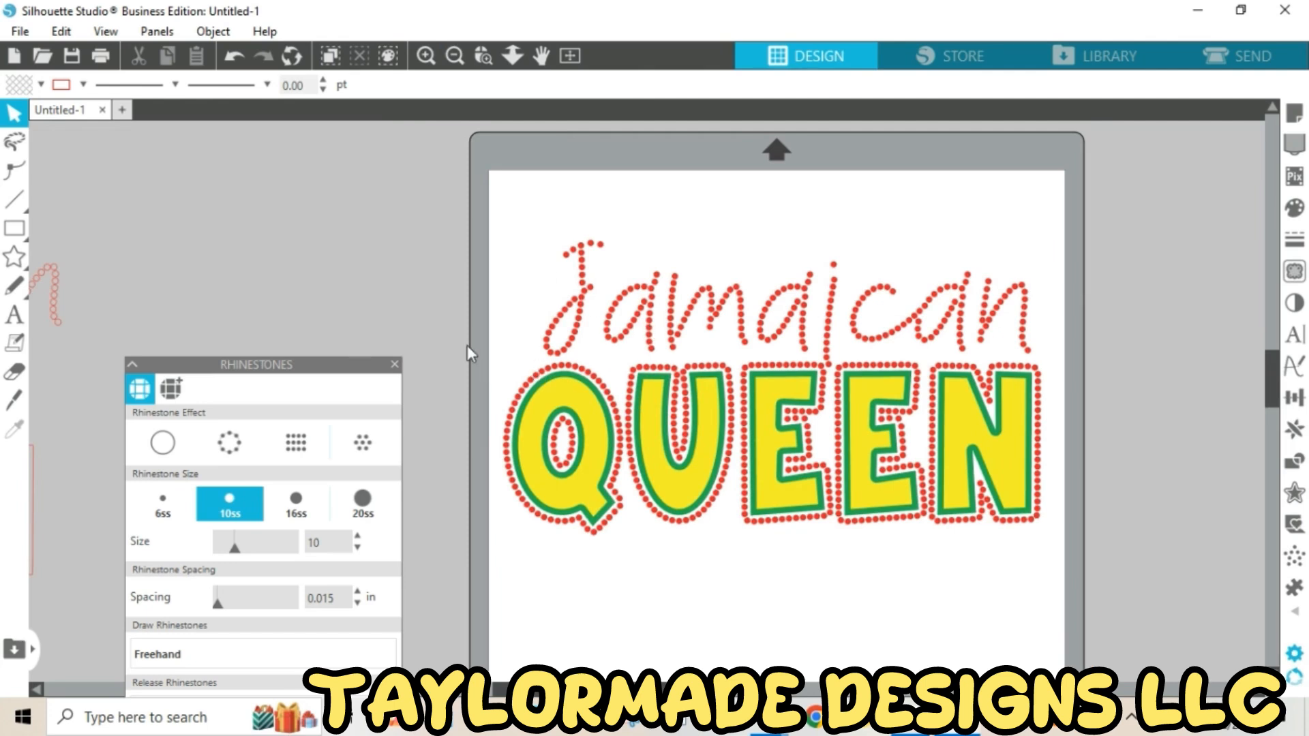
click(63, 33)
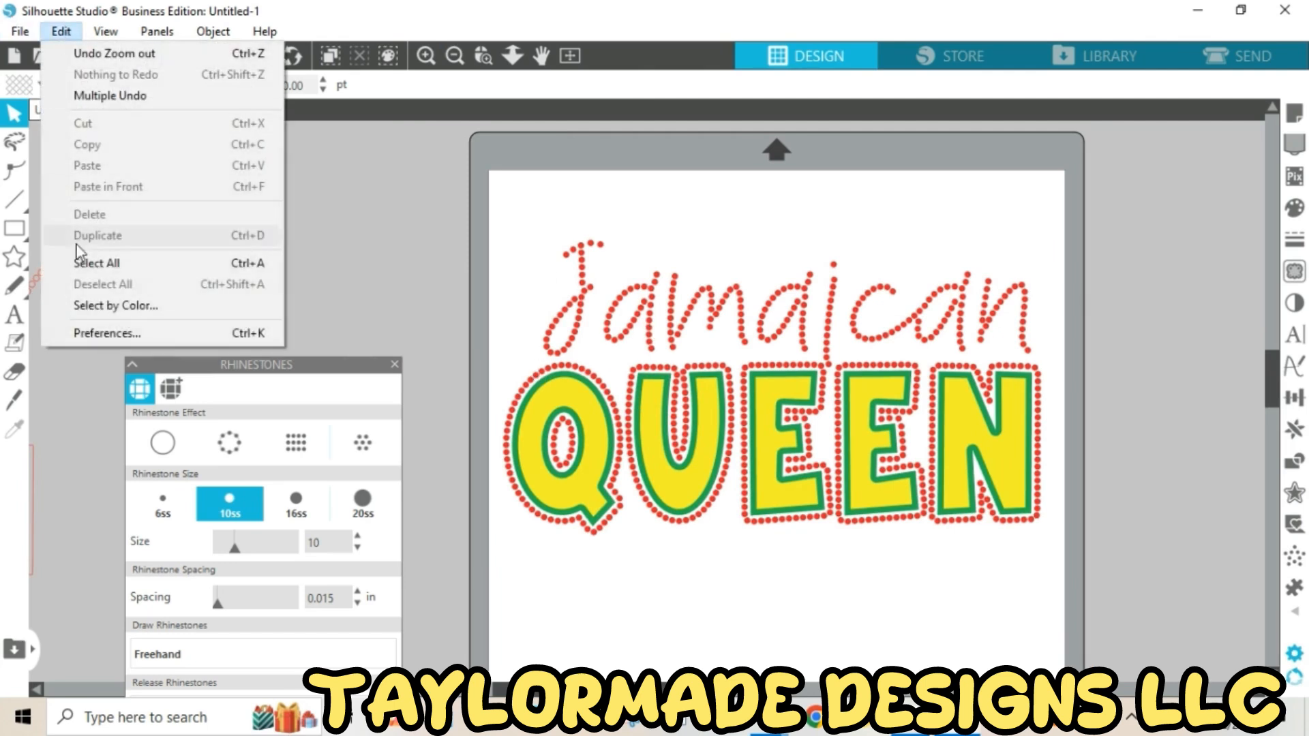
click(96, 306)
click(1174, 175)
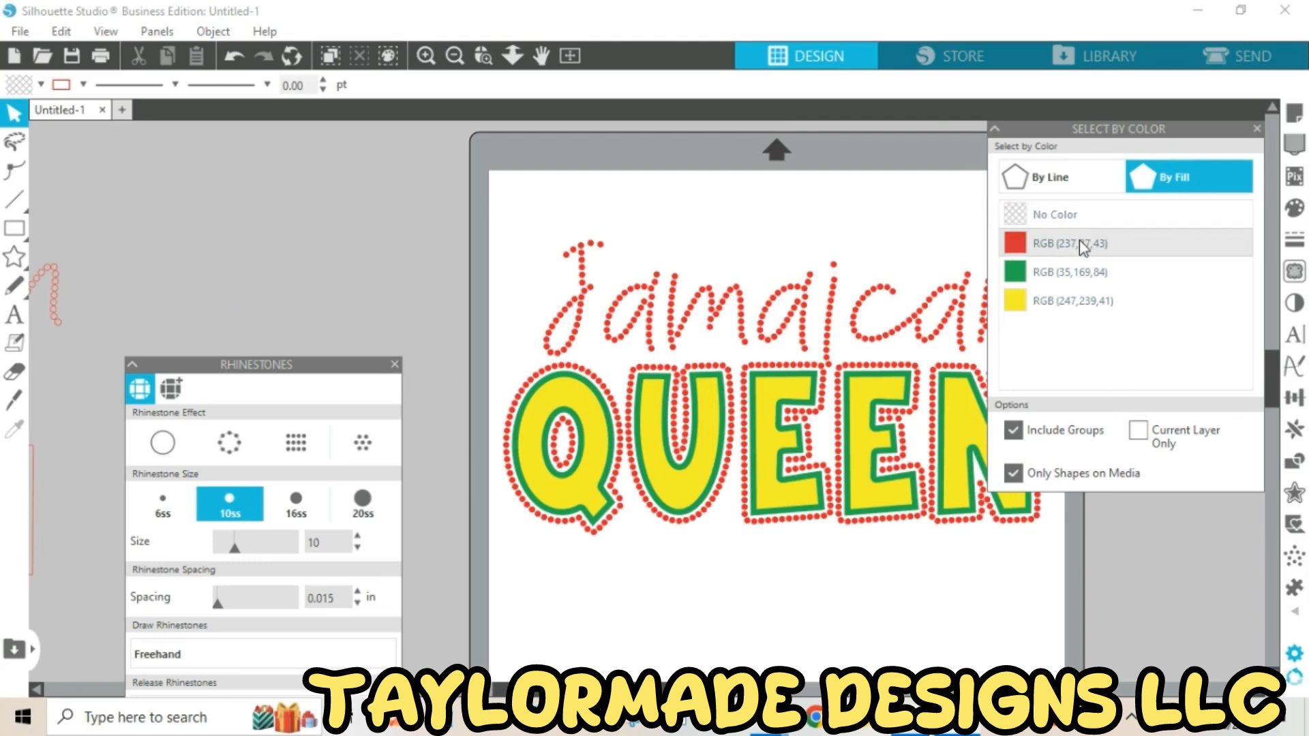
click(1082, 251)
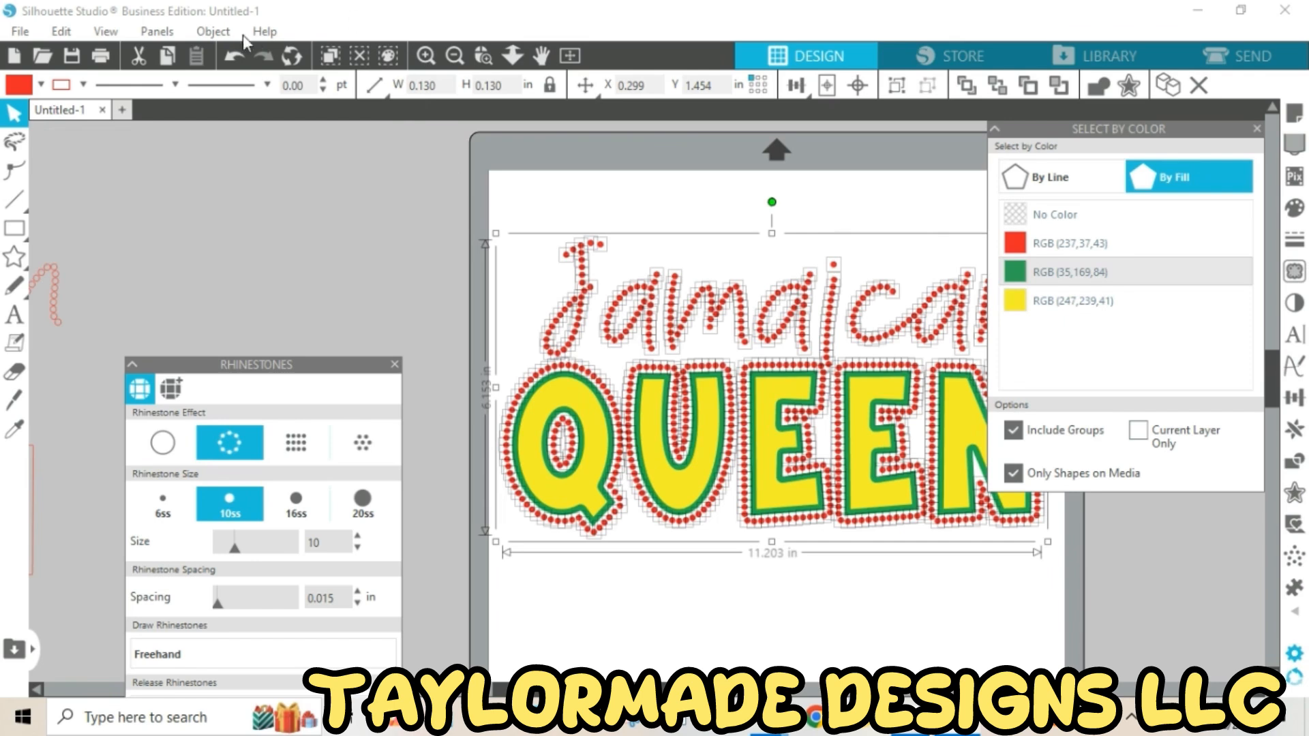
Combine the selected red rhinestones of "Jamaican" and the "QUEEN" outline into one compound path
click(217, 31)
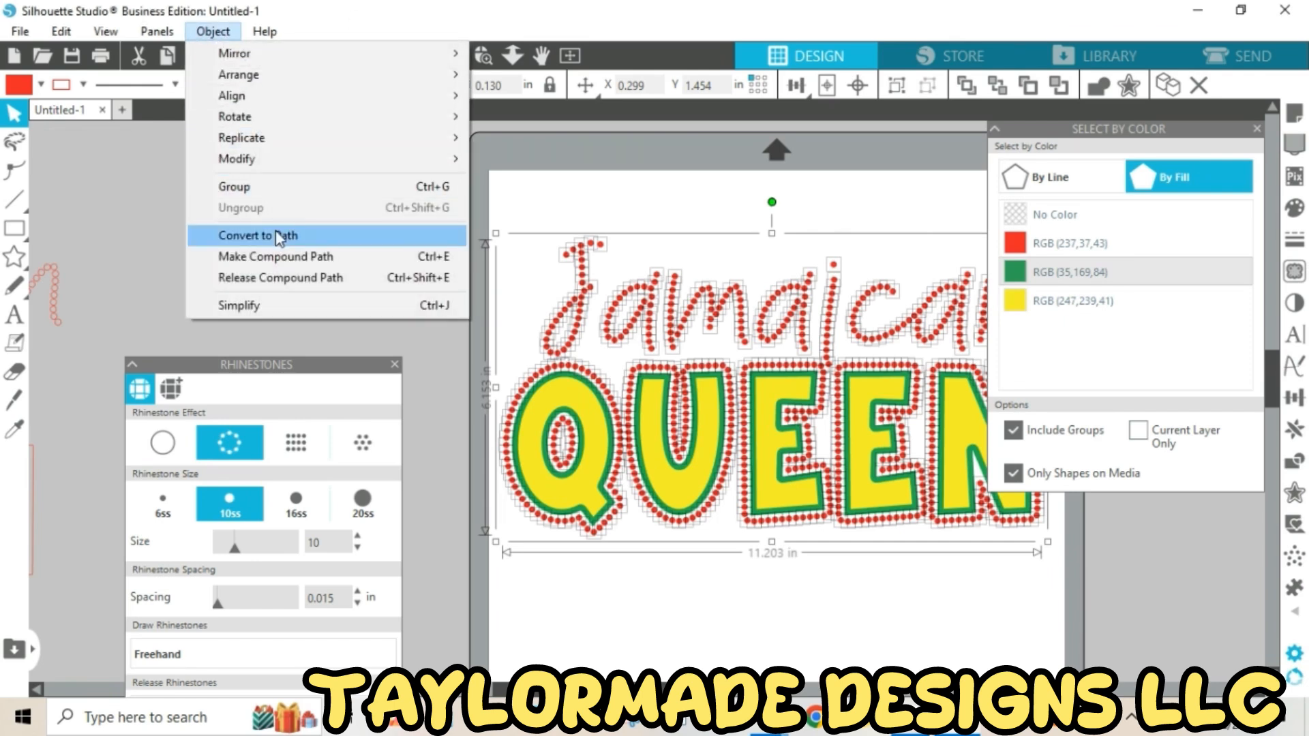
click(263, 193)
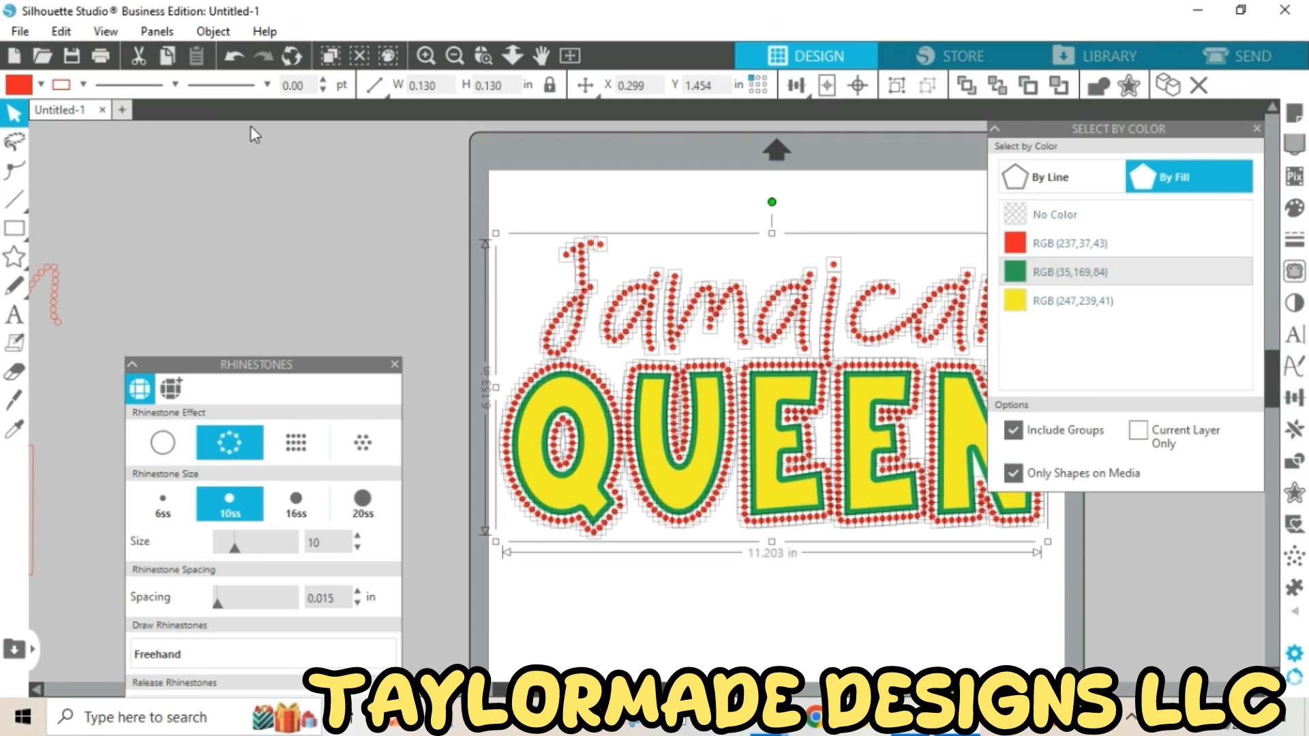
click(213, 31)
click(304, 259)
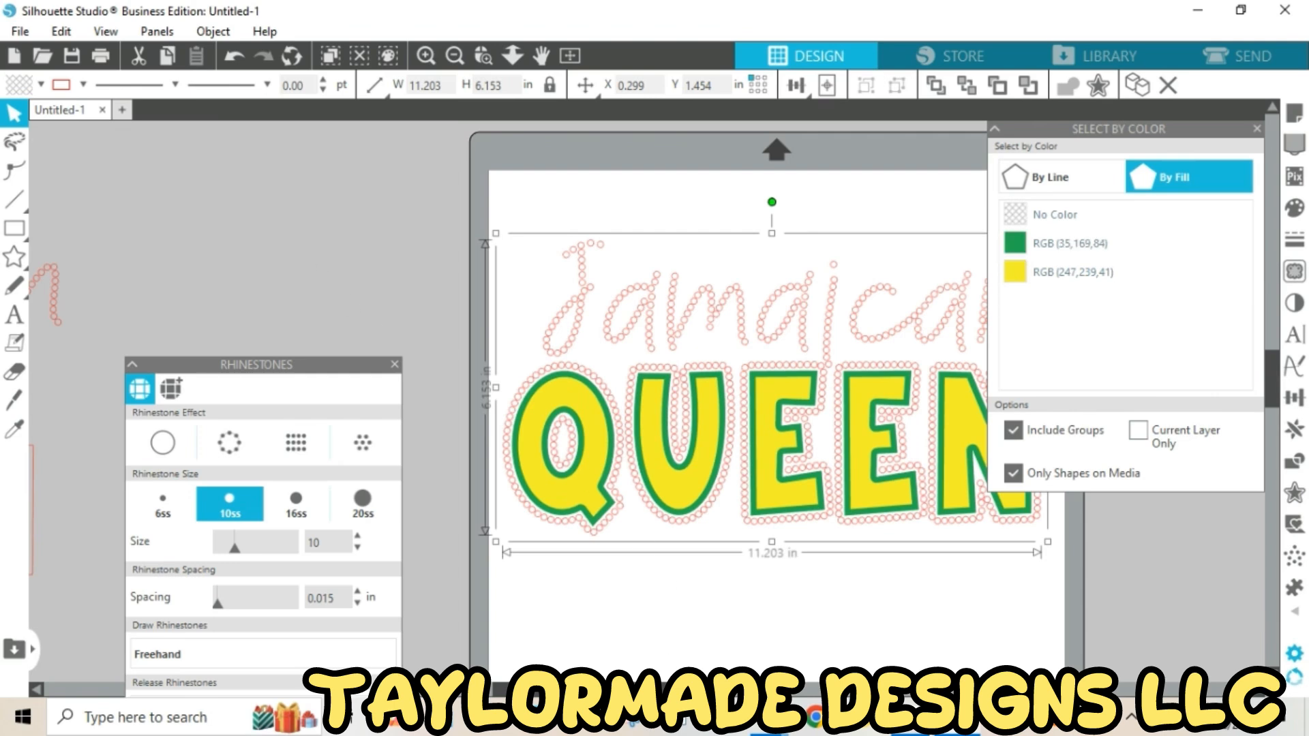
Fill the rhinestone compound path with black, remove its line color, and move the Rhinestones panel lower, clear of the design
scroll(737, 406, right, 3)
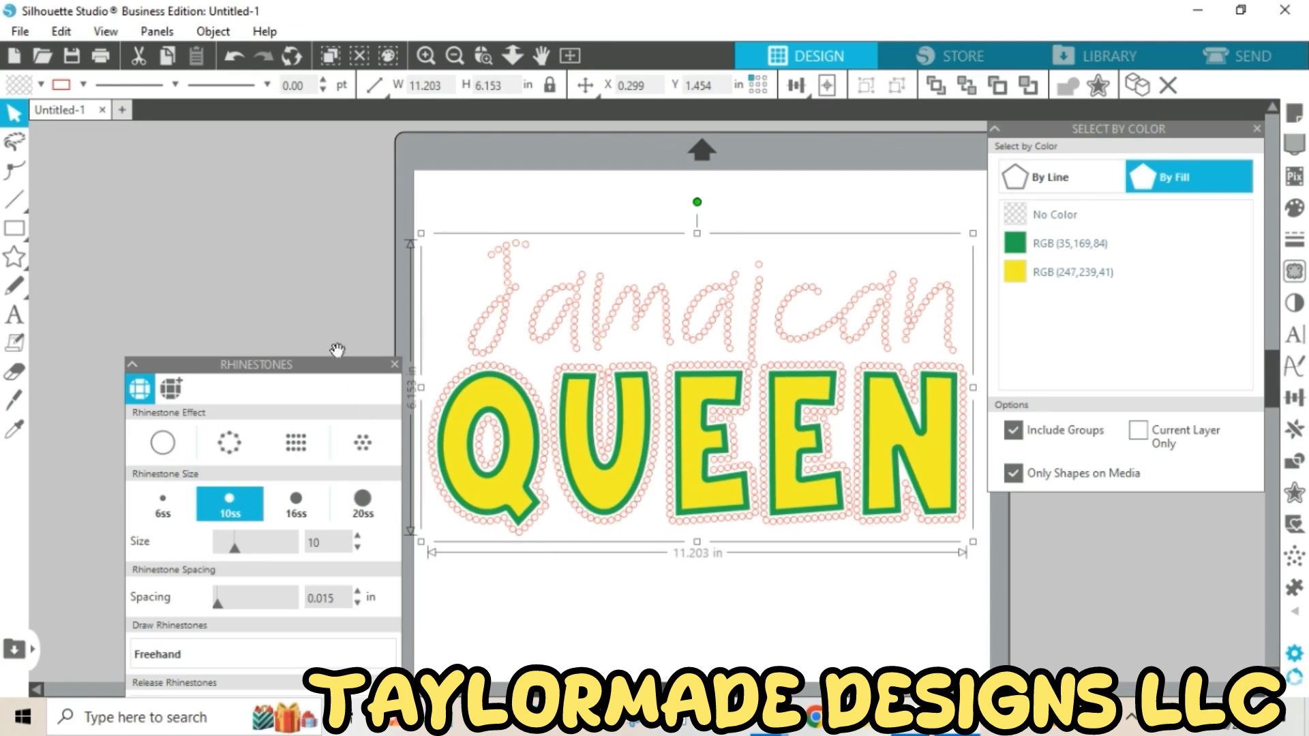
click(41, 85)
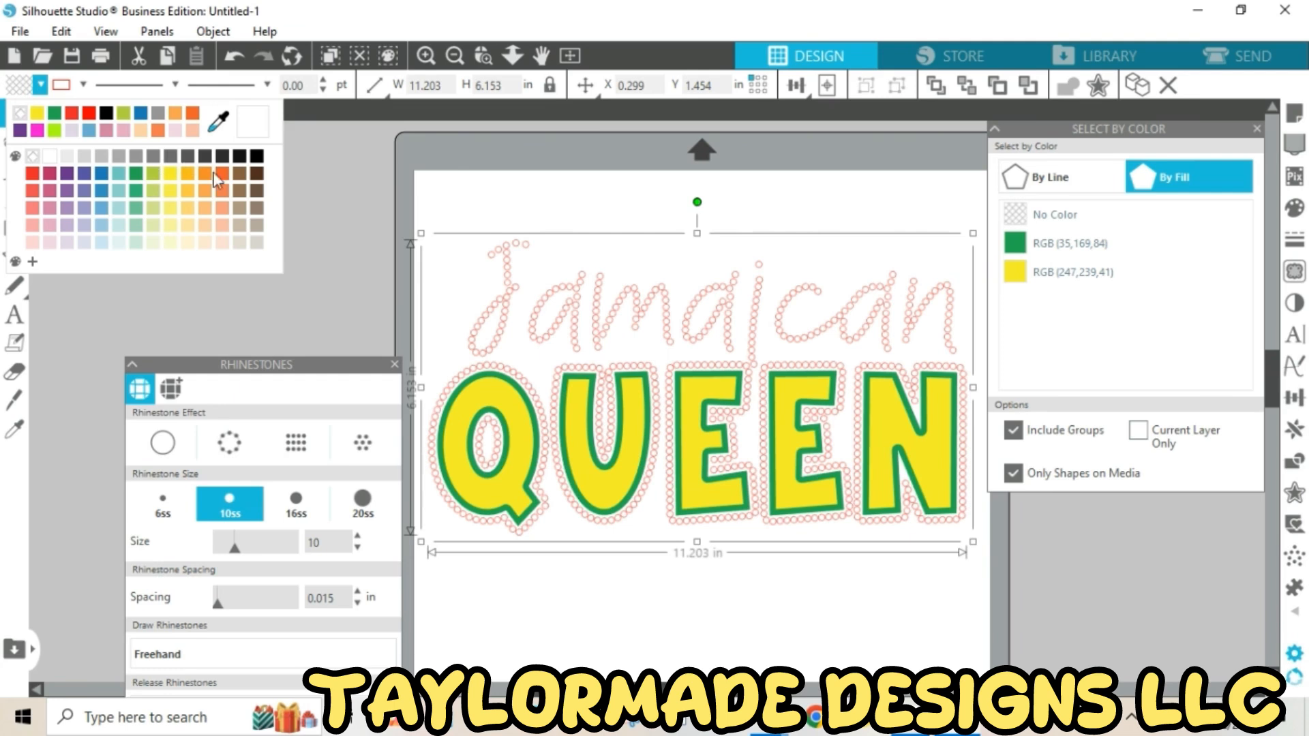
click(257, 158)
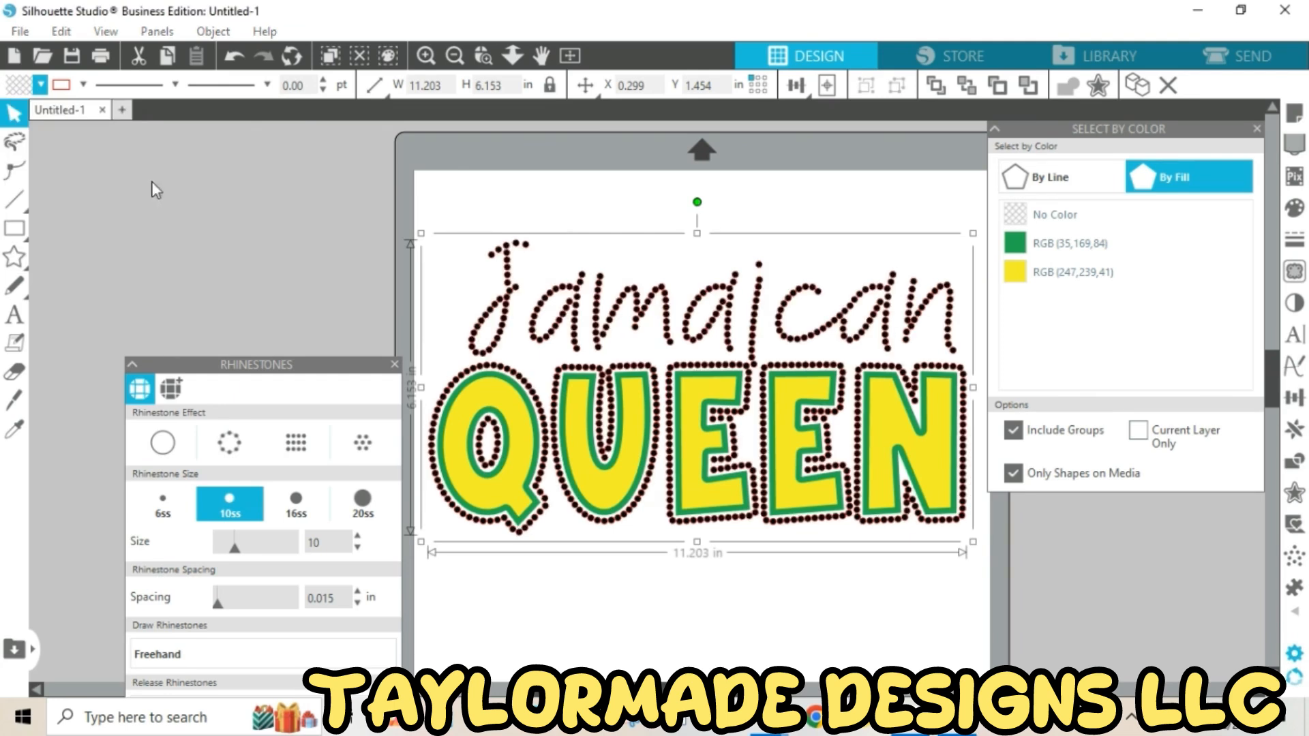
click(83, 85)
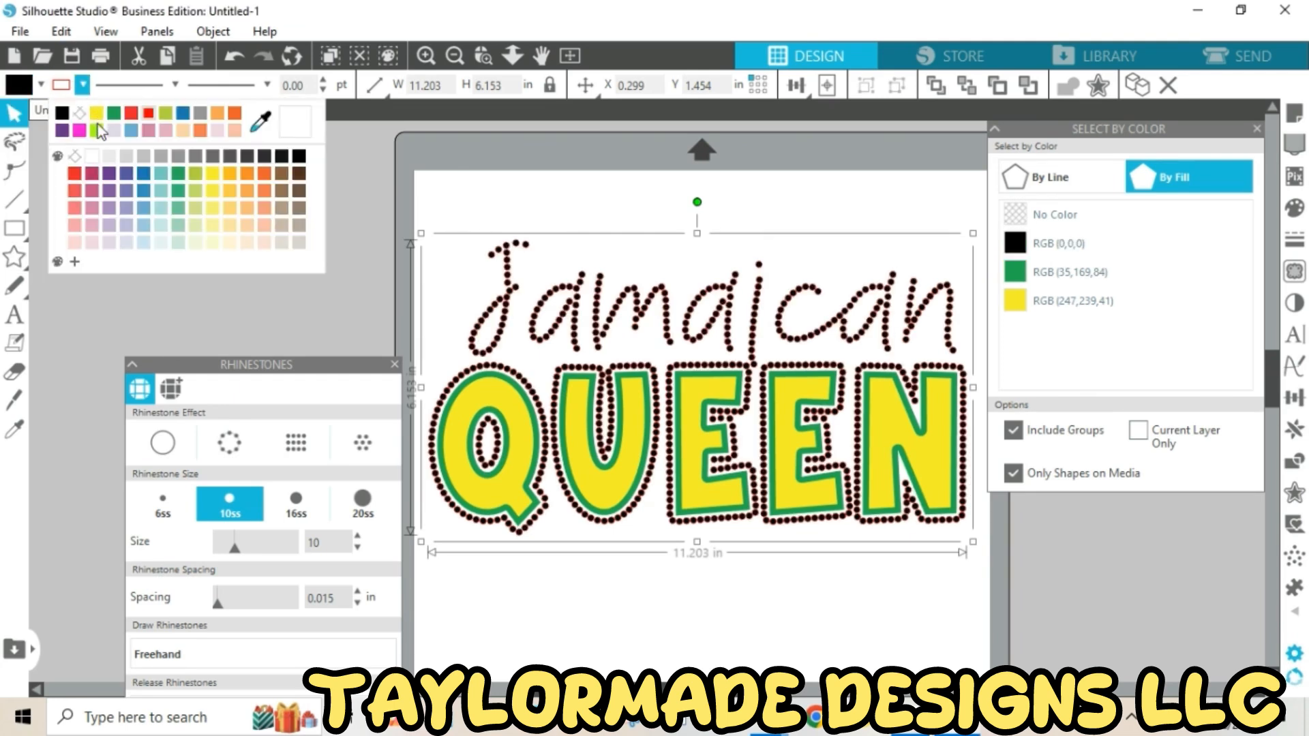
click(81, 114)
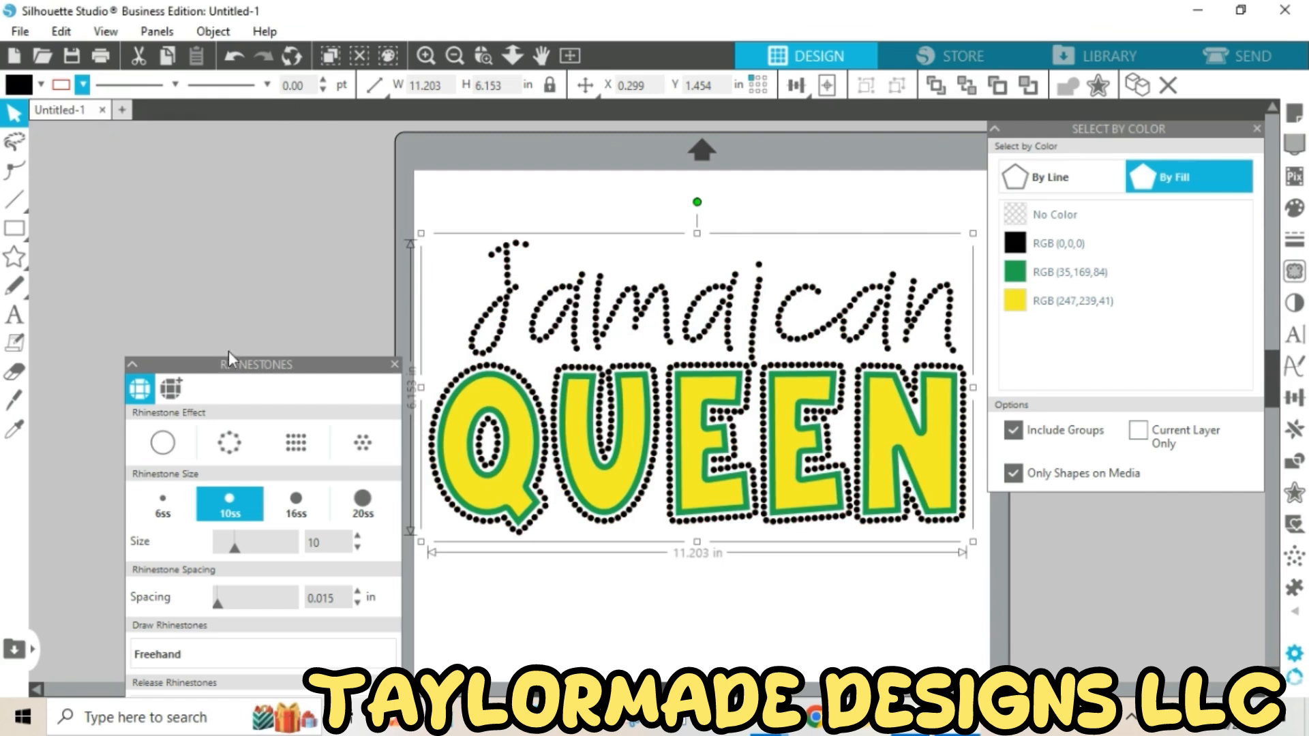
drag(242, 377, 176, 623)
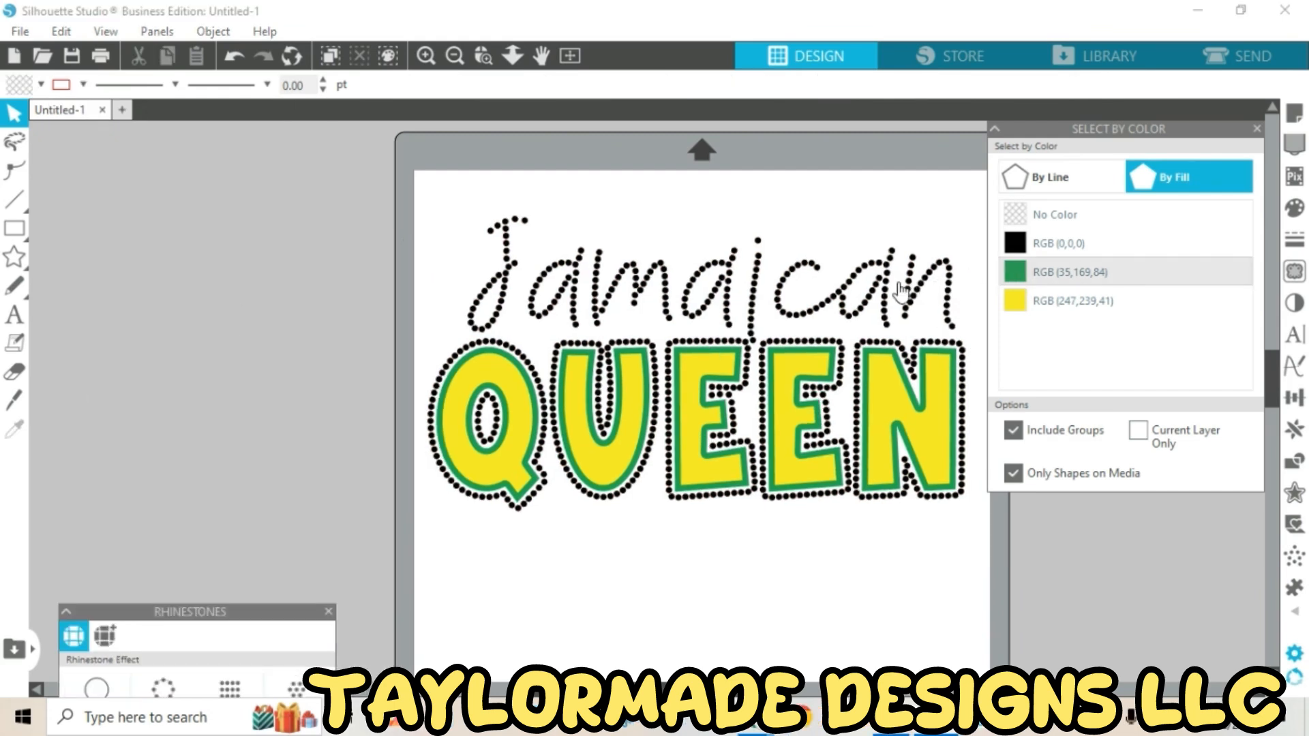
Select the green "QUEEN" letters by their fill RGB (35,169,84) and make them a compound path
click(1042, 273)
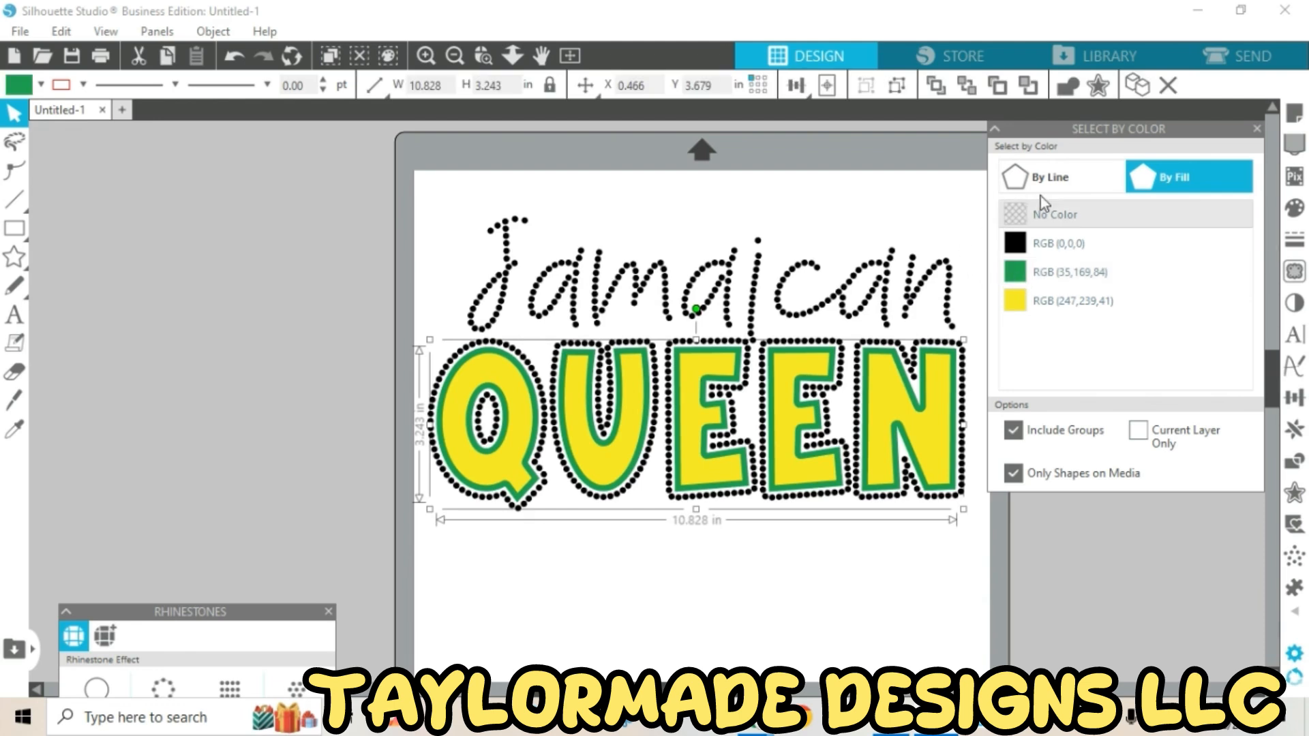
click(214, 31)
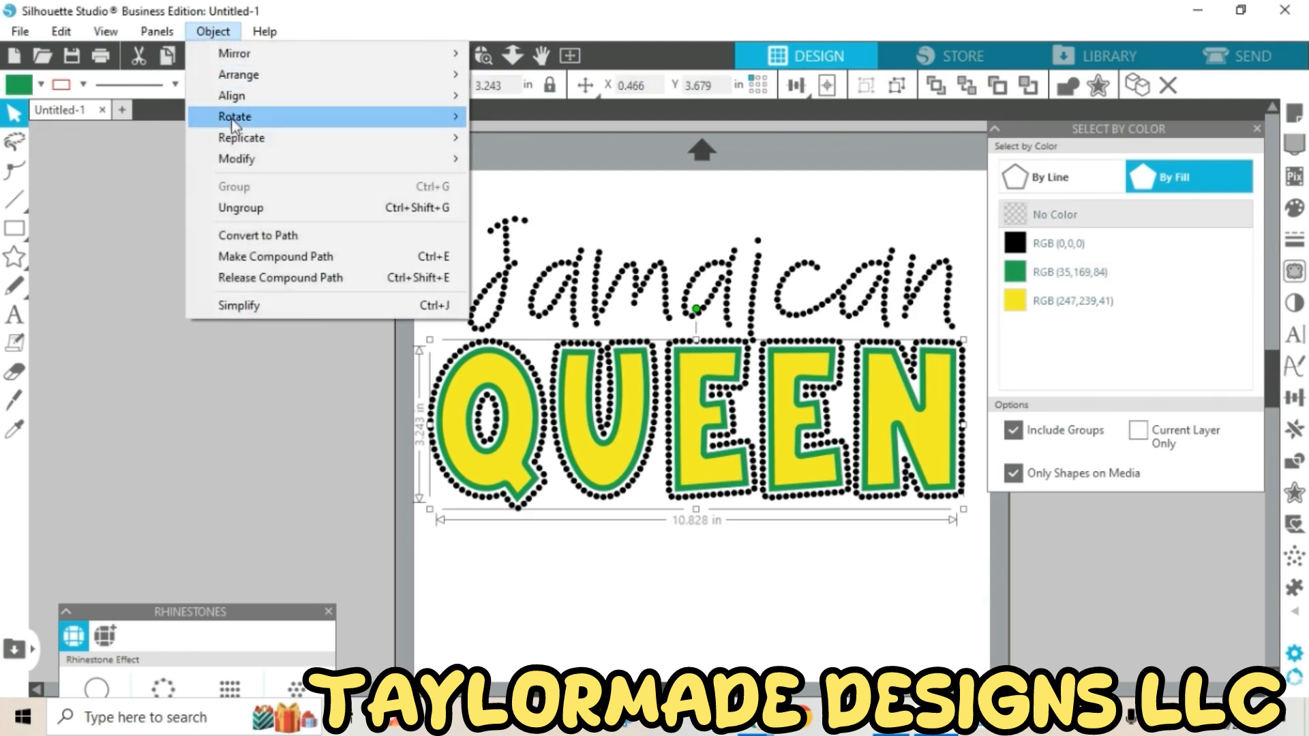
click(244, 257)
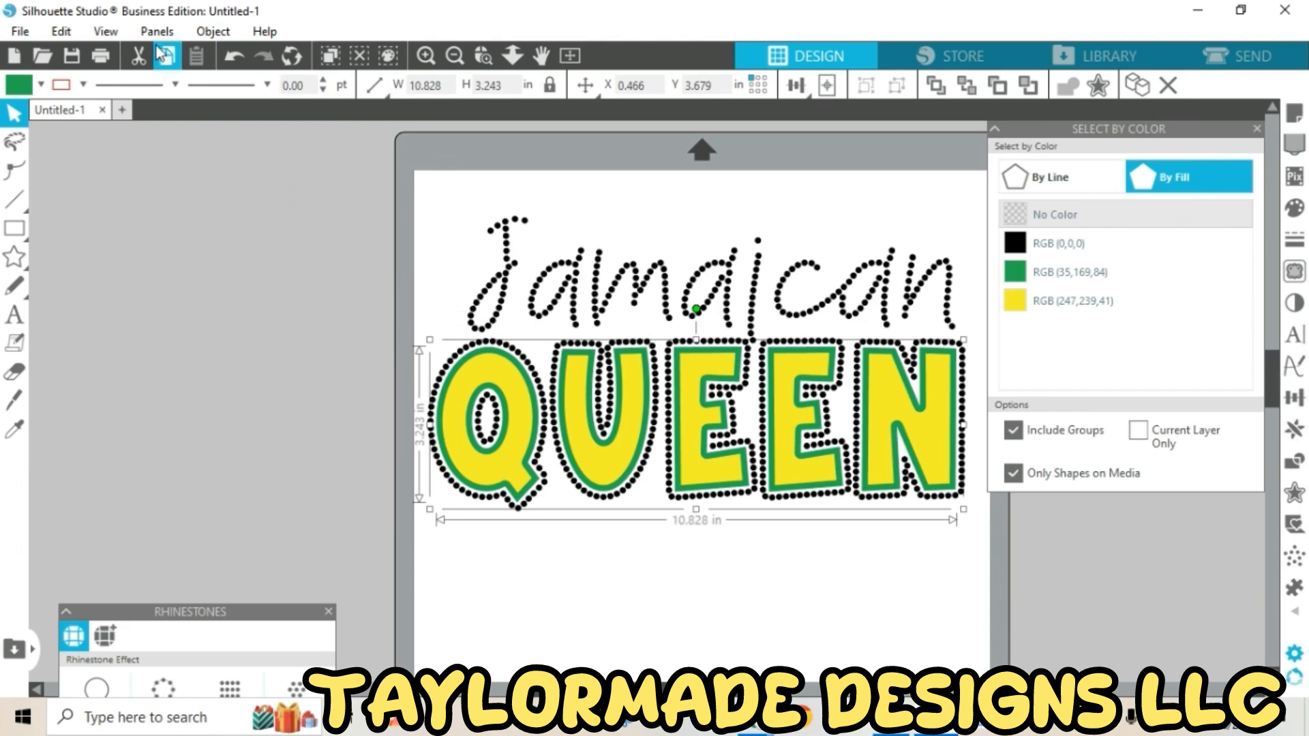
click(214, 32)
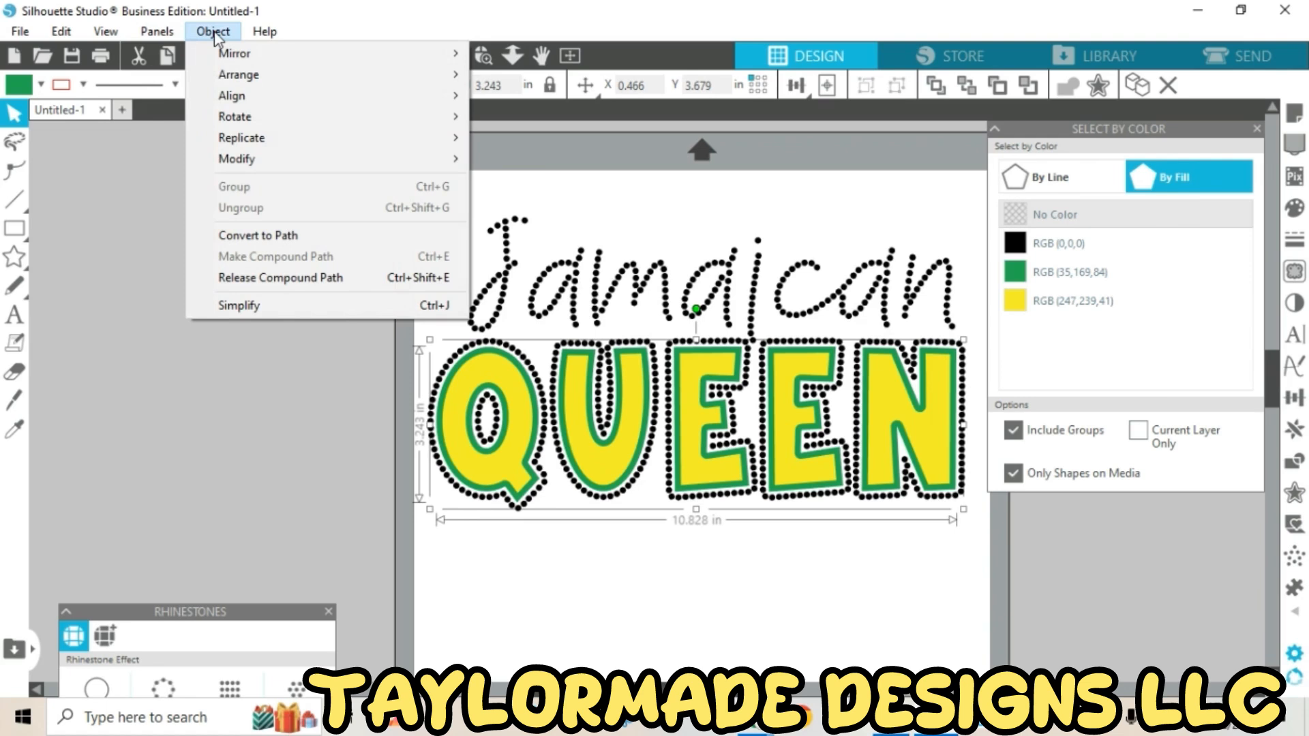
click(207, 377)
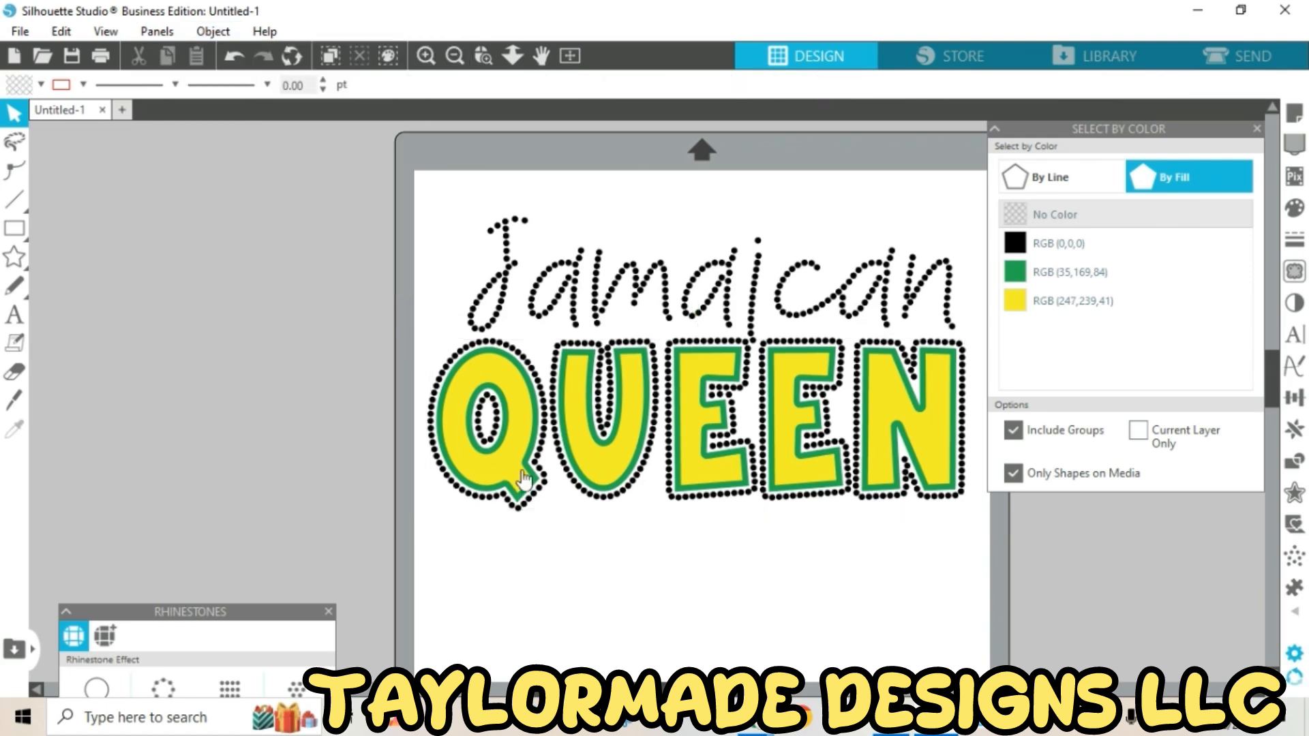
Select the yellow "QUEEN" letters and make them a compound path
click(519, 422)
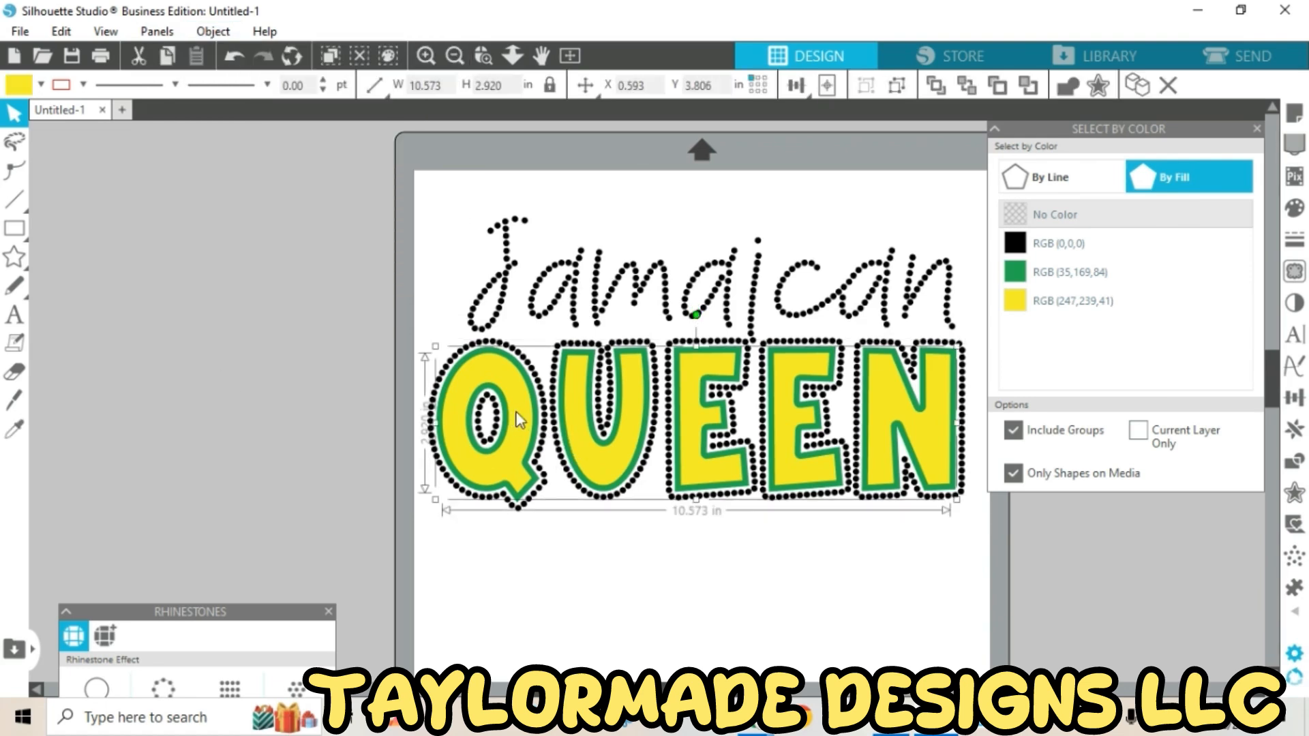
click(203, 33)
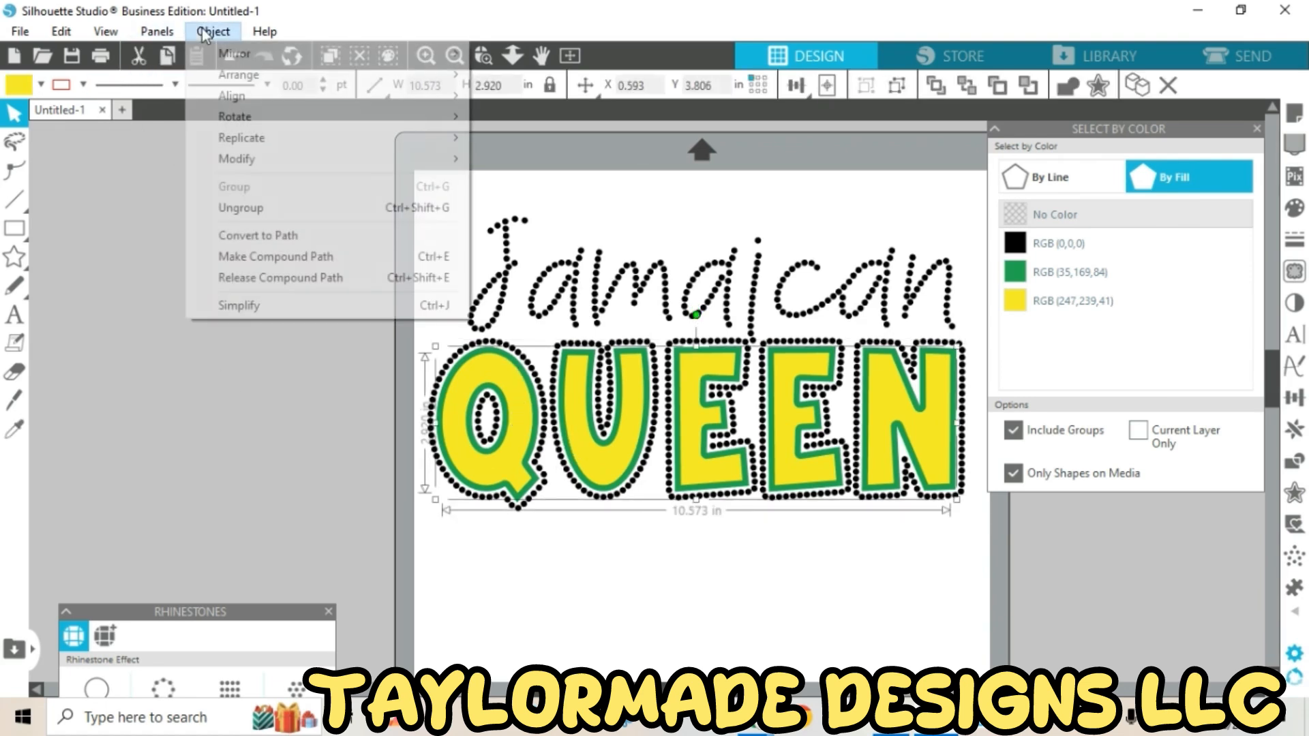
click(272, 259)
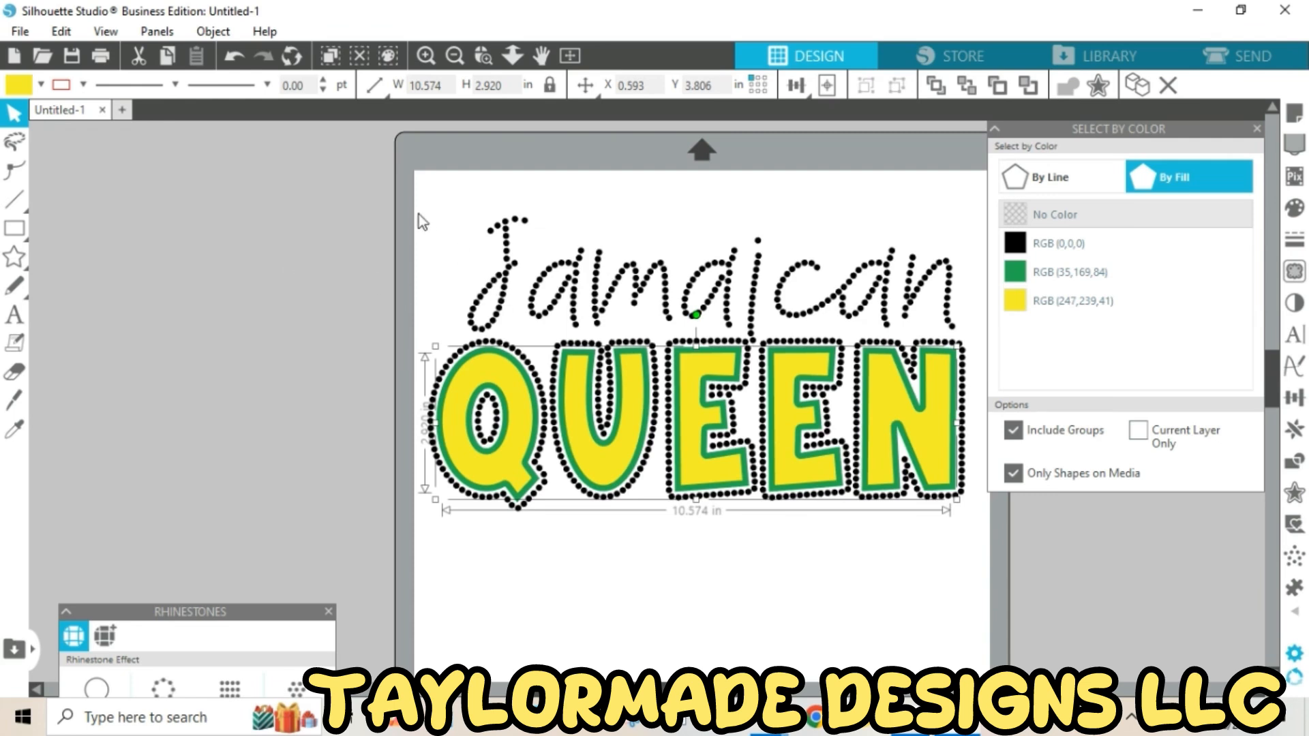
Collapse the Select by Color panel, then select the whole "Jamaican QUEEN" design and group it
click(998, 129)
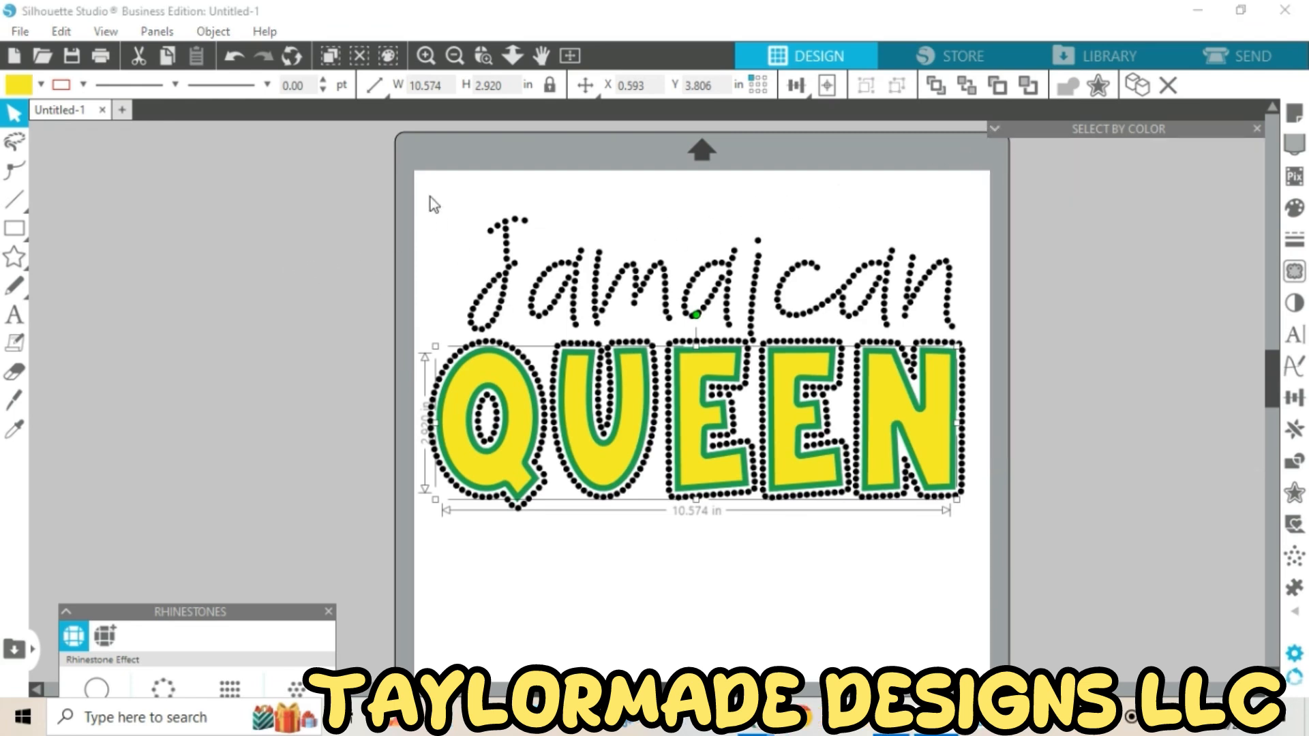
drag(431, 203, 992, 566)
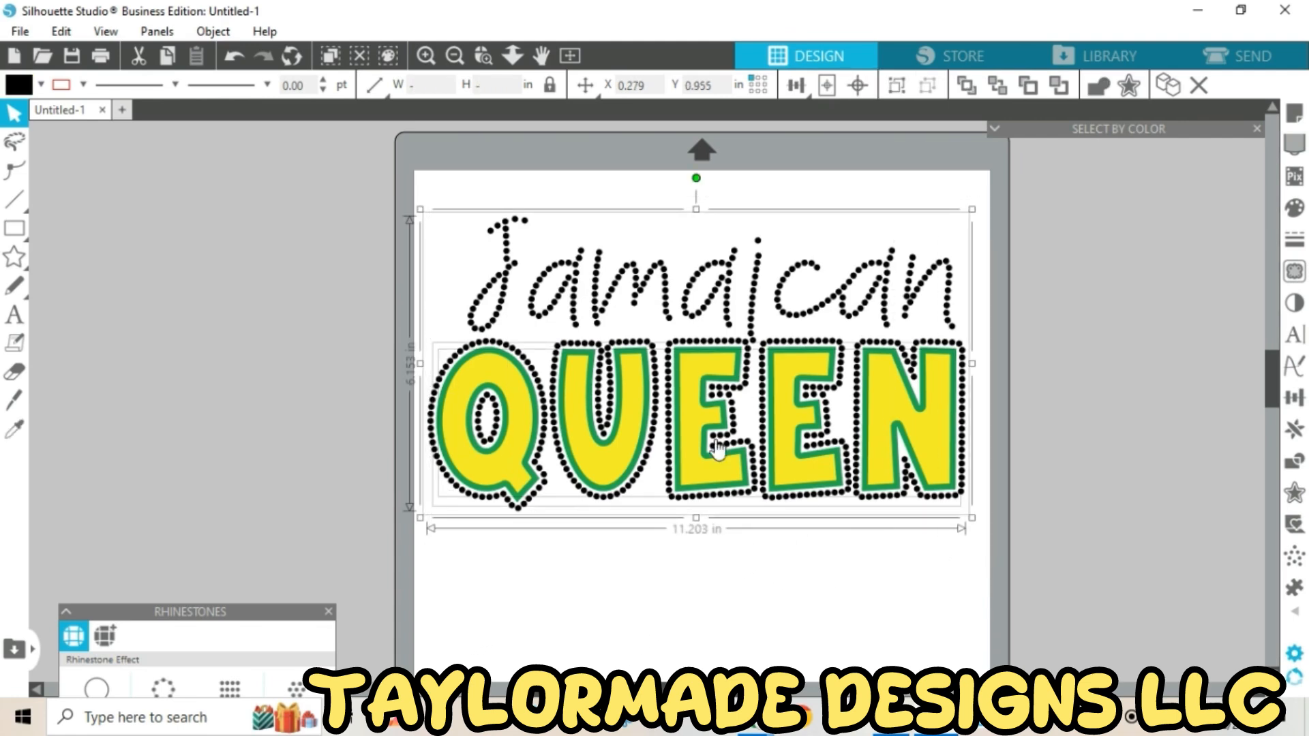
right_click(662, 366)
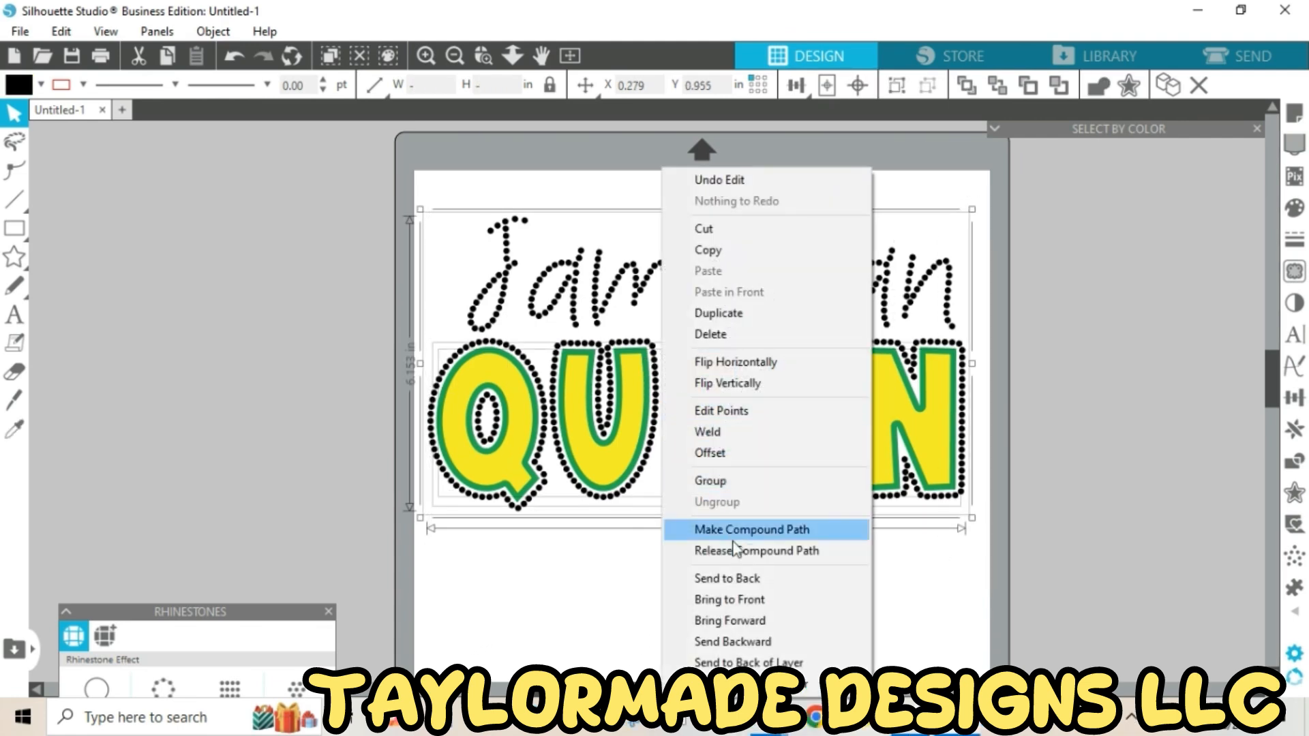
click(743, 481)
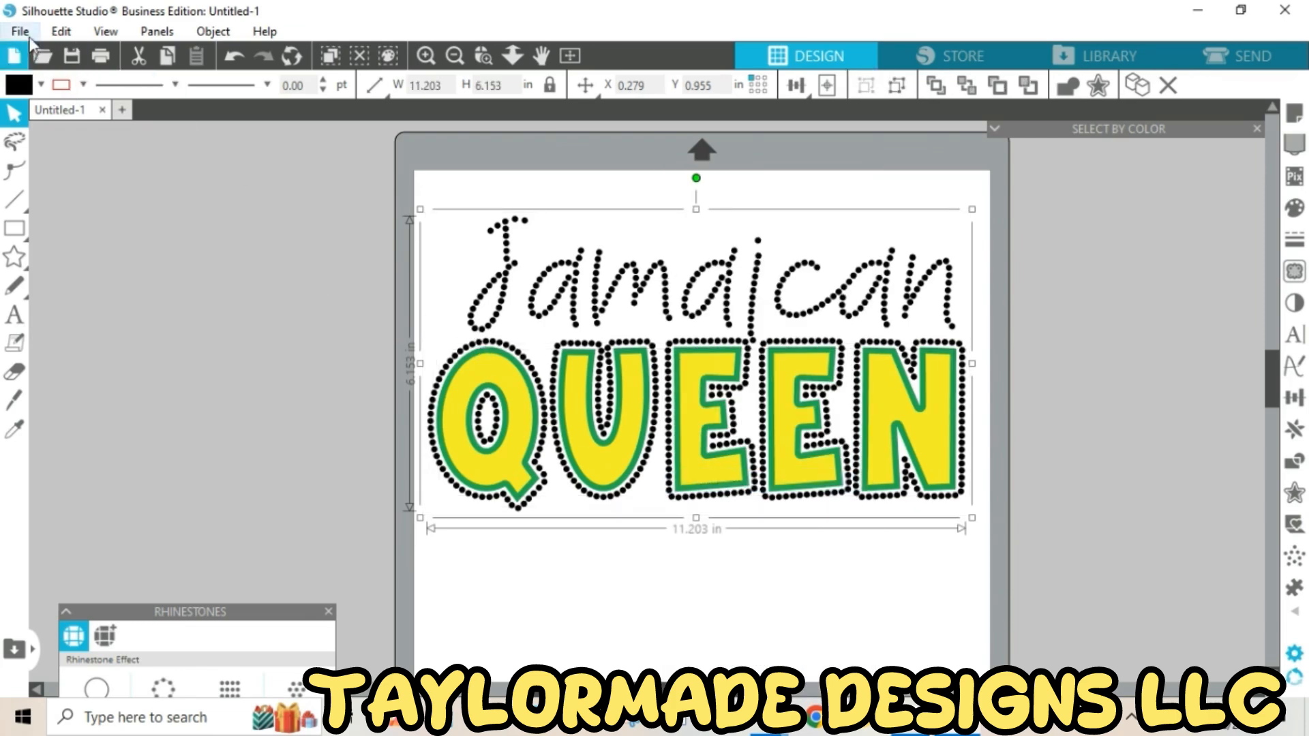
Save the grouped selection to the hard drive in the Silhohette Designs folder as "Jam Queen 2" in SVG format
click(26, 34)
mouse_move(140, 230)
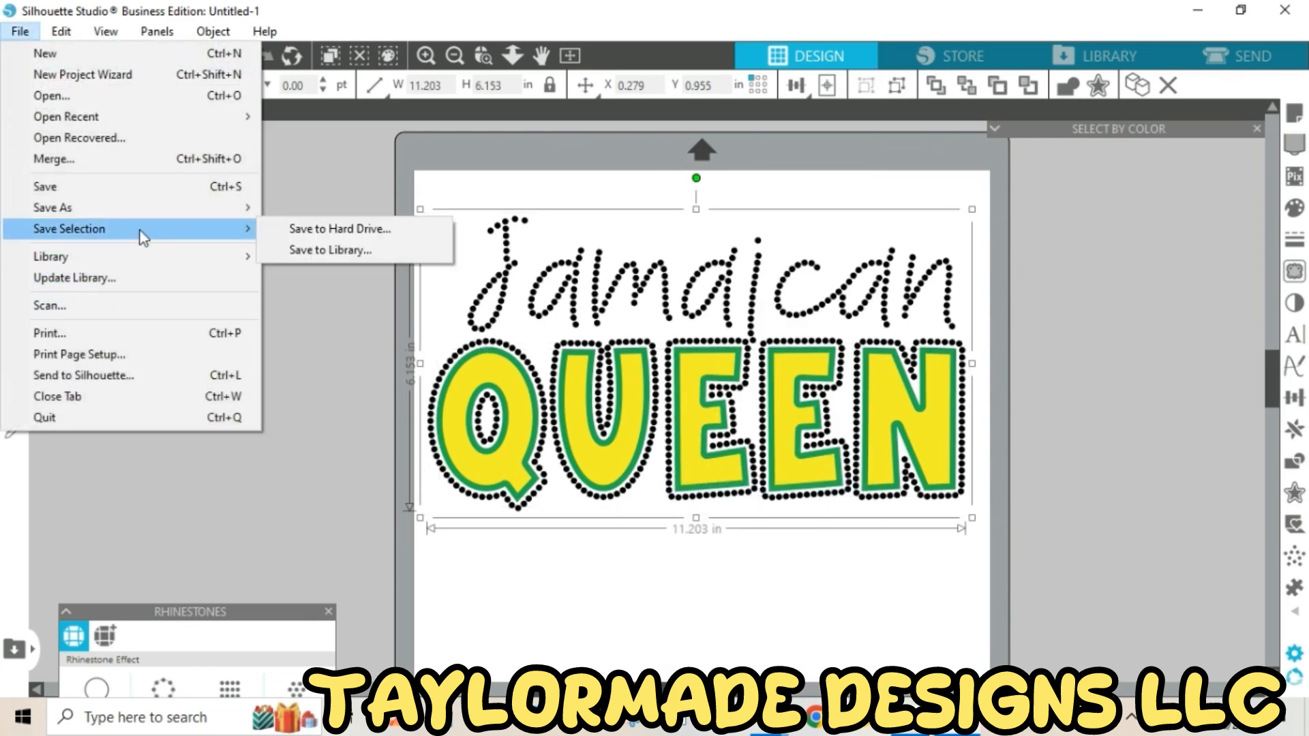
click(340, 229)
text(Jam )
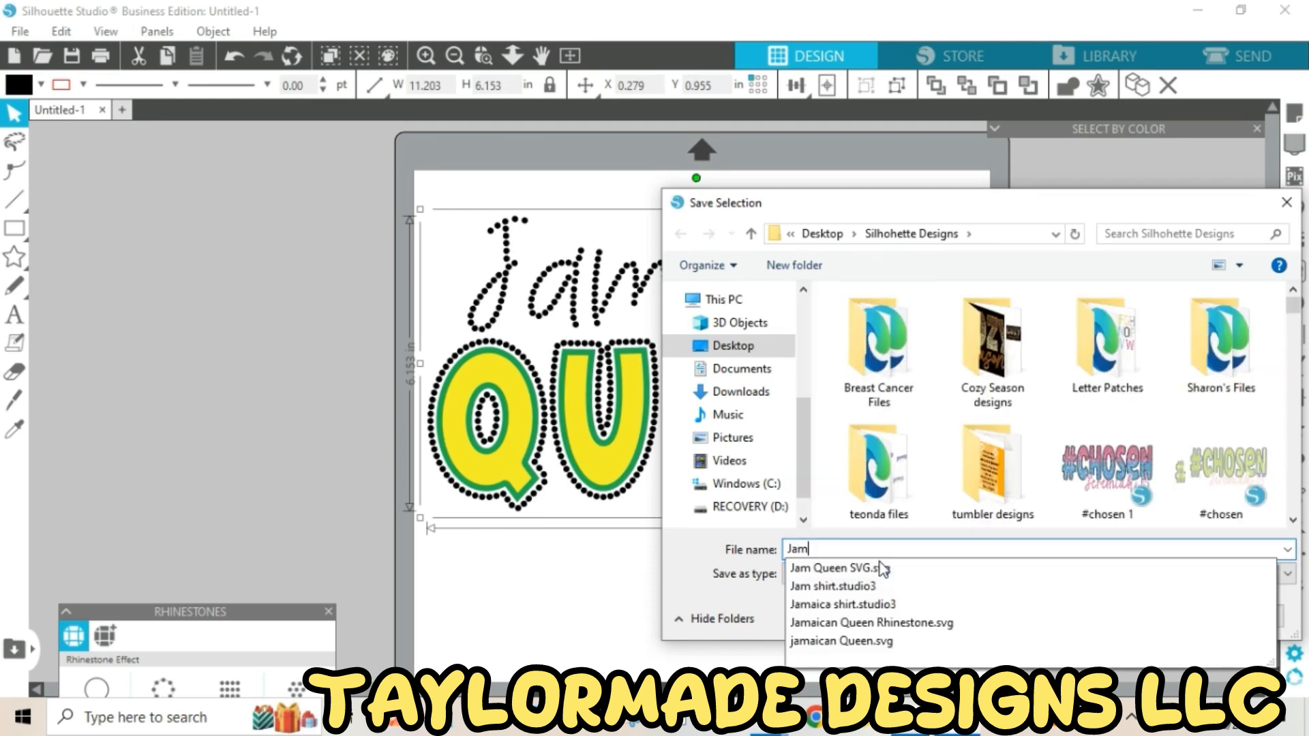
text(Qu)
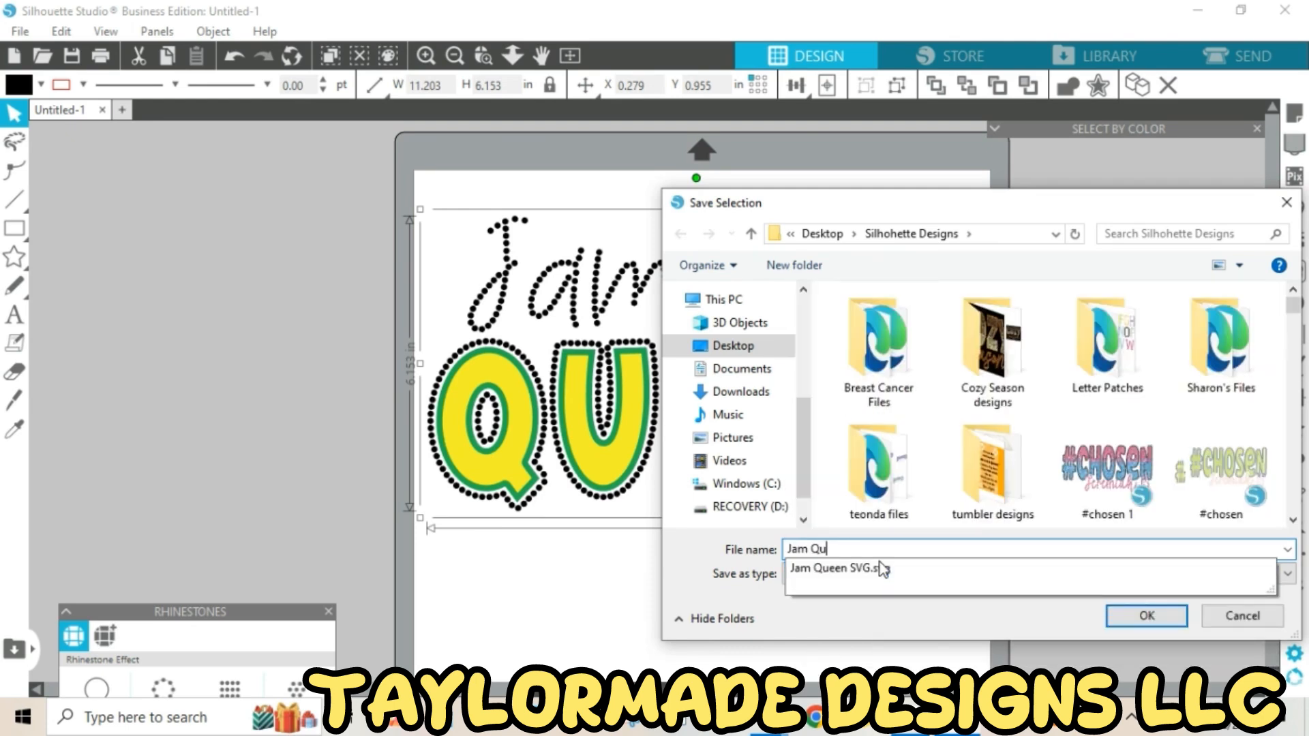
text(een 2)
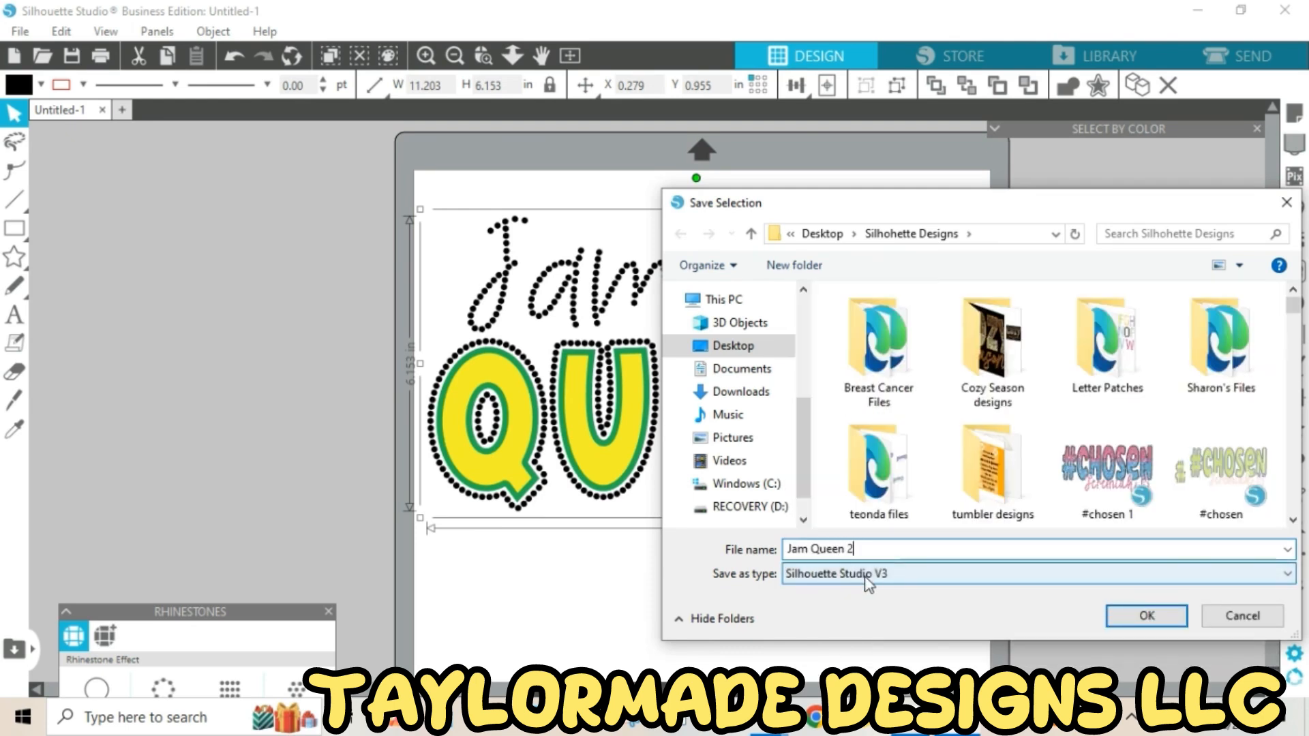
click(882, 574)
click(805, 622)
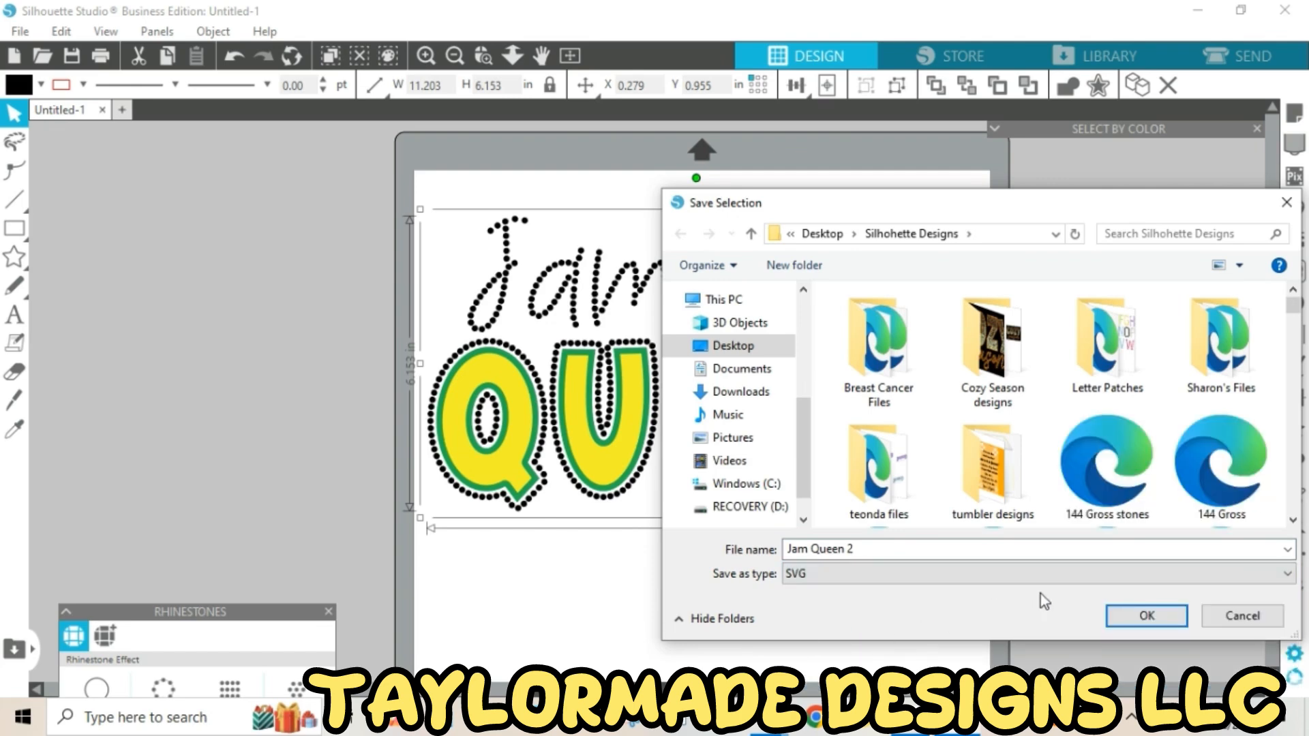
click(1147, 615)
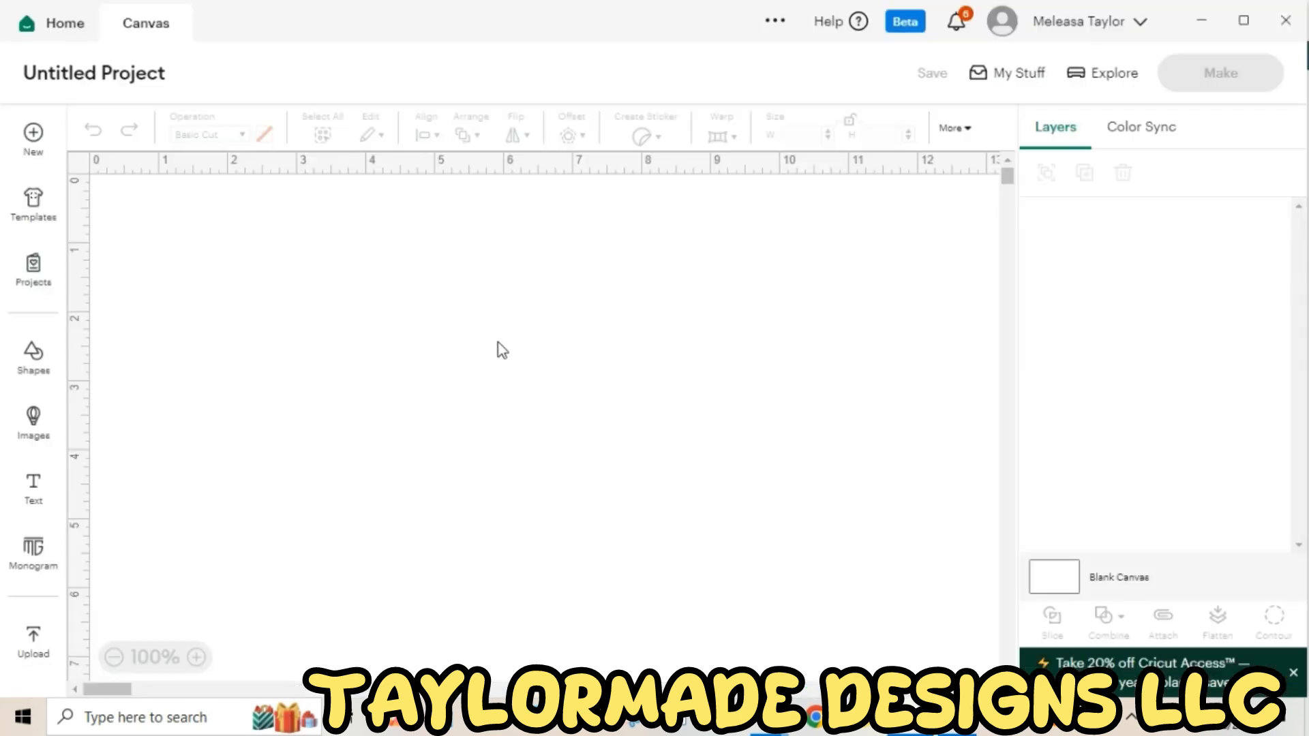
In the blank Cricut Design Space project, start an image upload and choose the file Jam Queen 2.svg
click(32, 642)
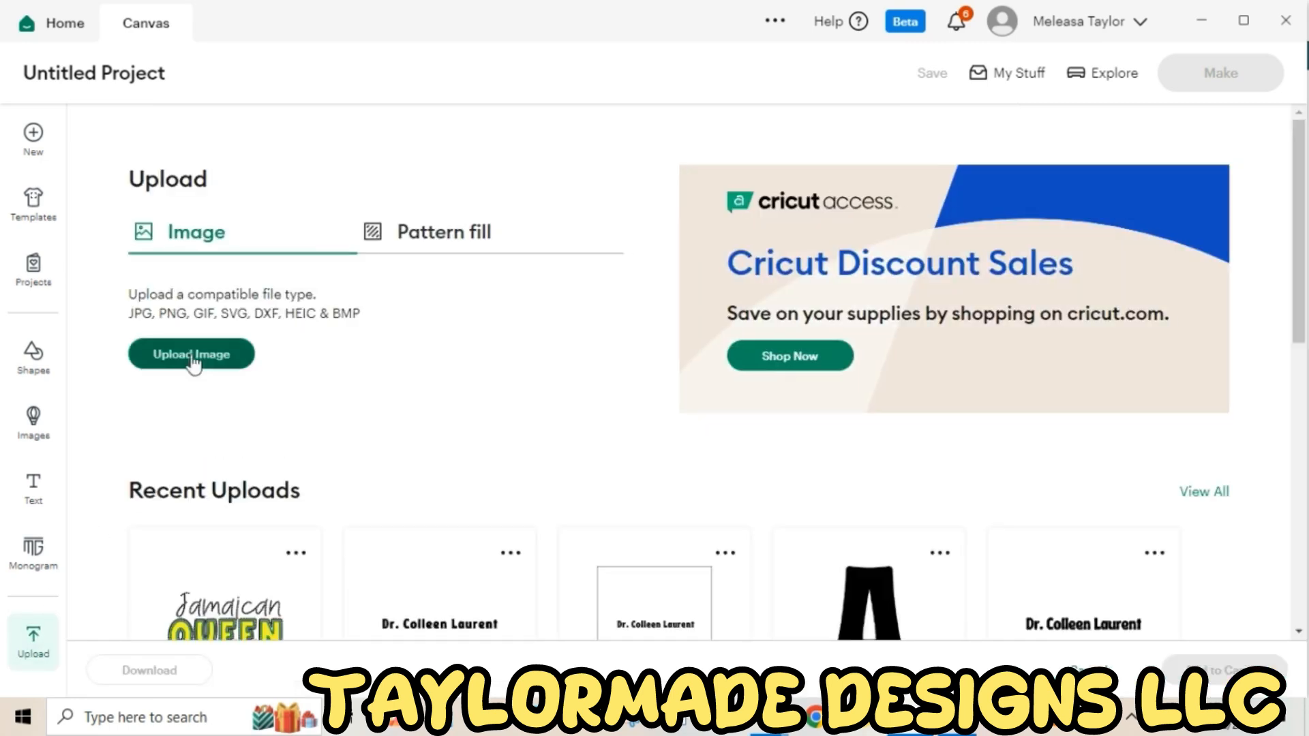
click(196, 364)
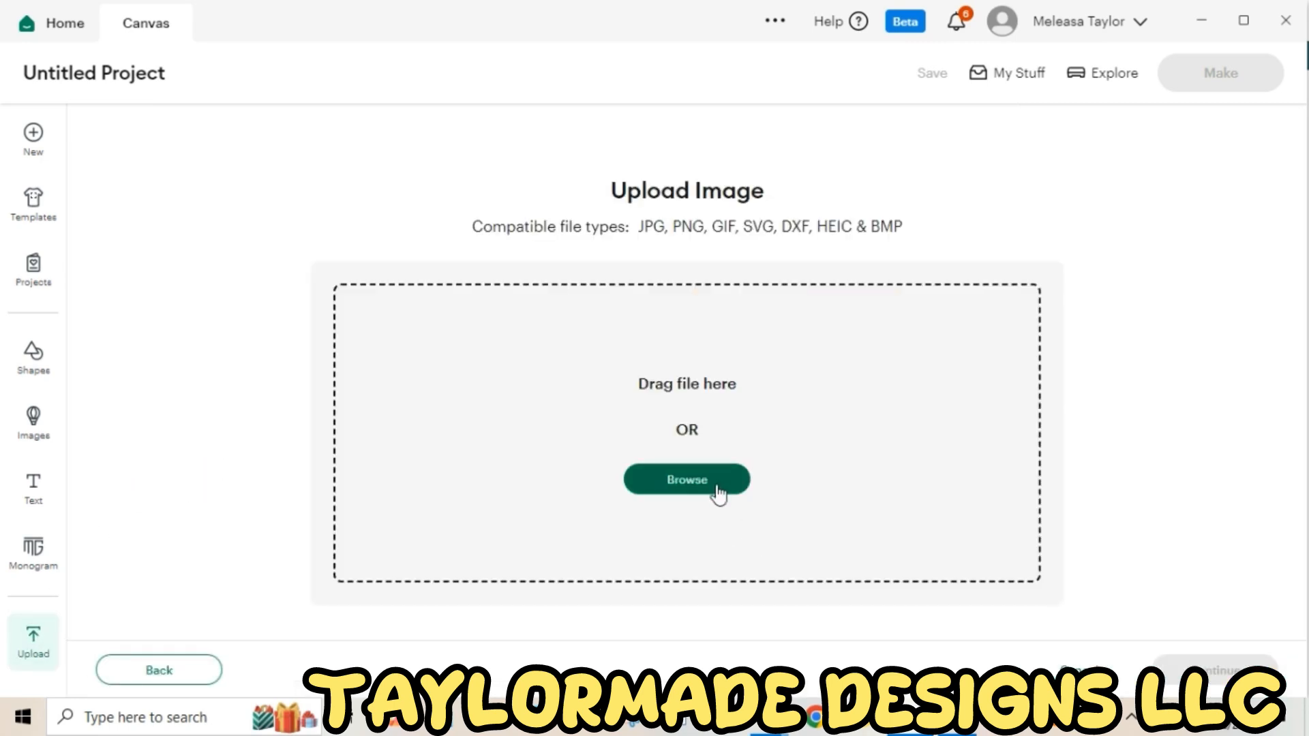
click(713, 484)
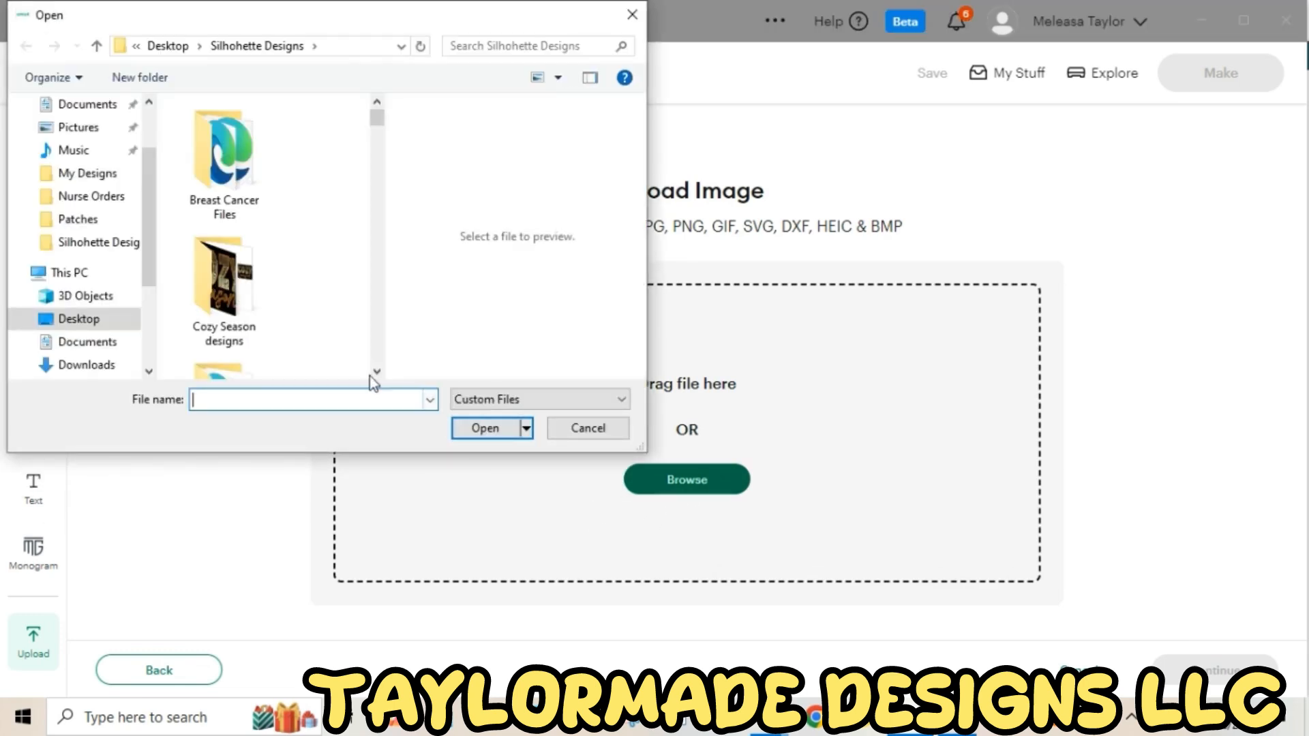
text(Ja)
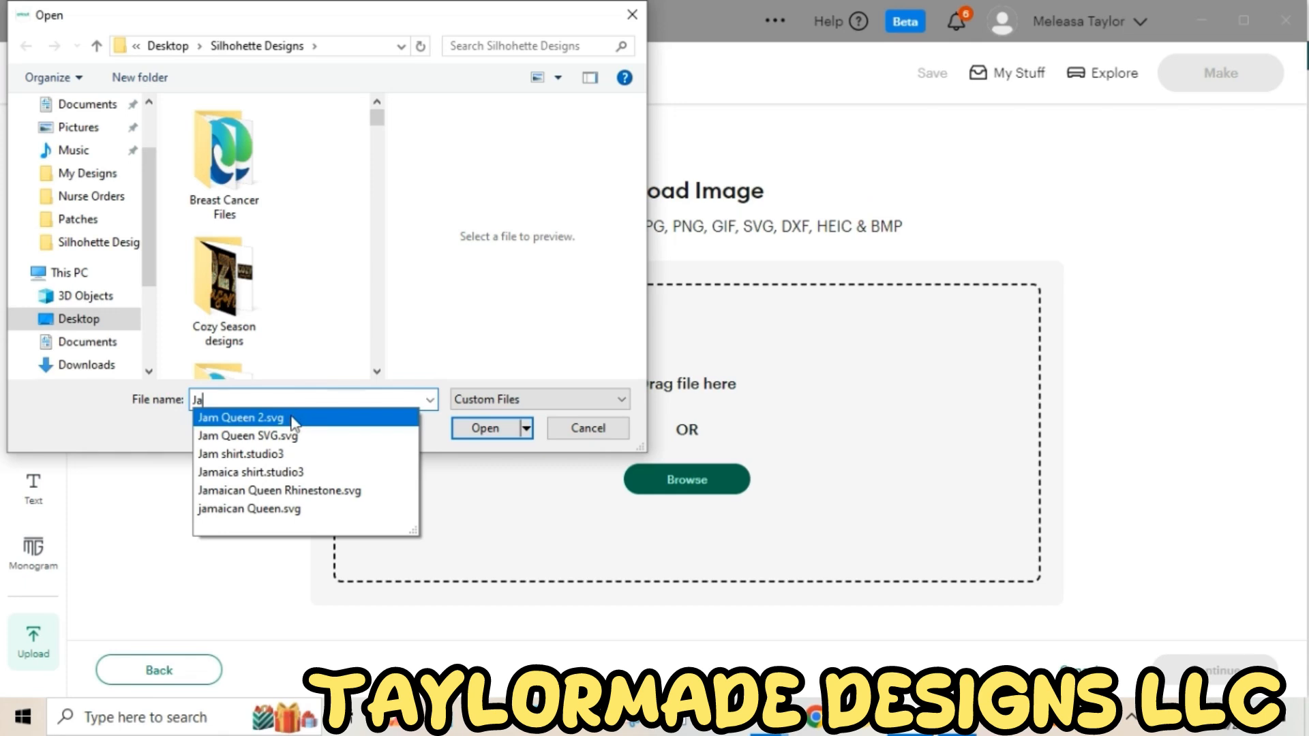
click(241, 418)
click(482, 433)
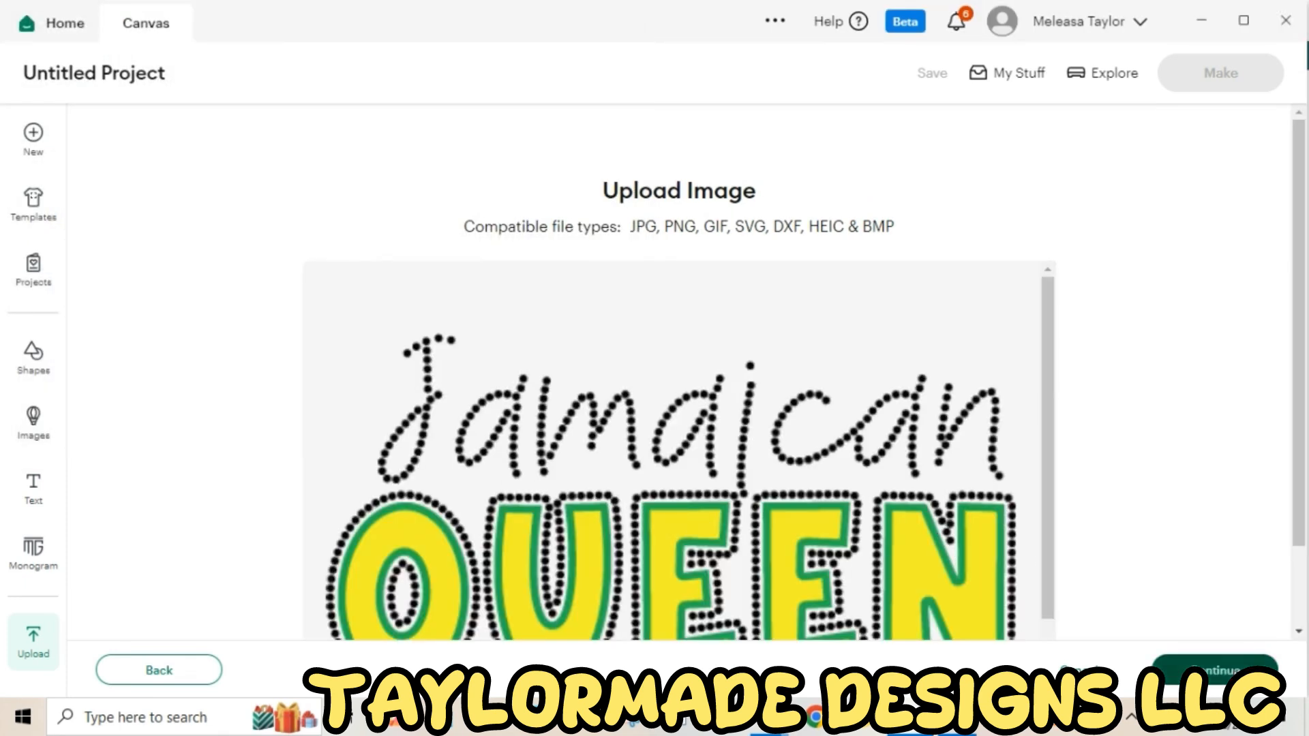
Finish uploading "Jam Queen 2", place it on the canvas, and ungroup it into separate layers
click(1217, 671)
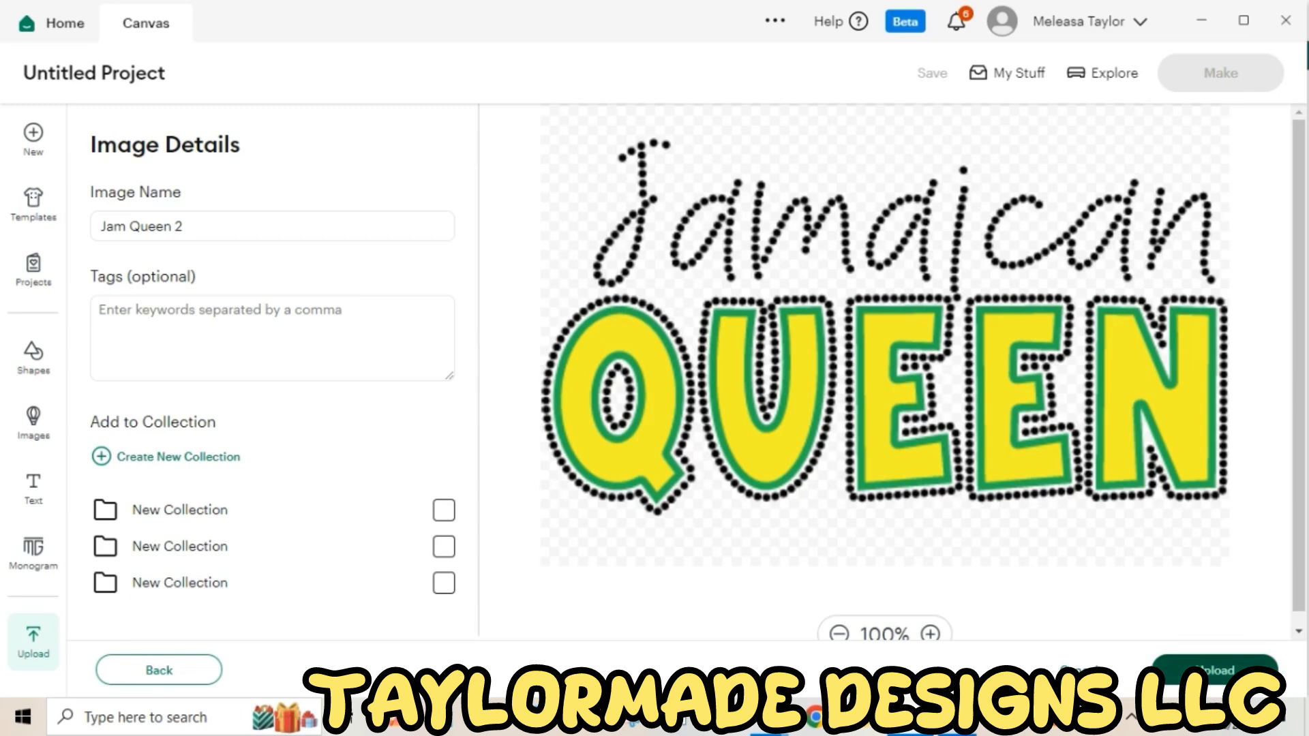
click(1215, 671)
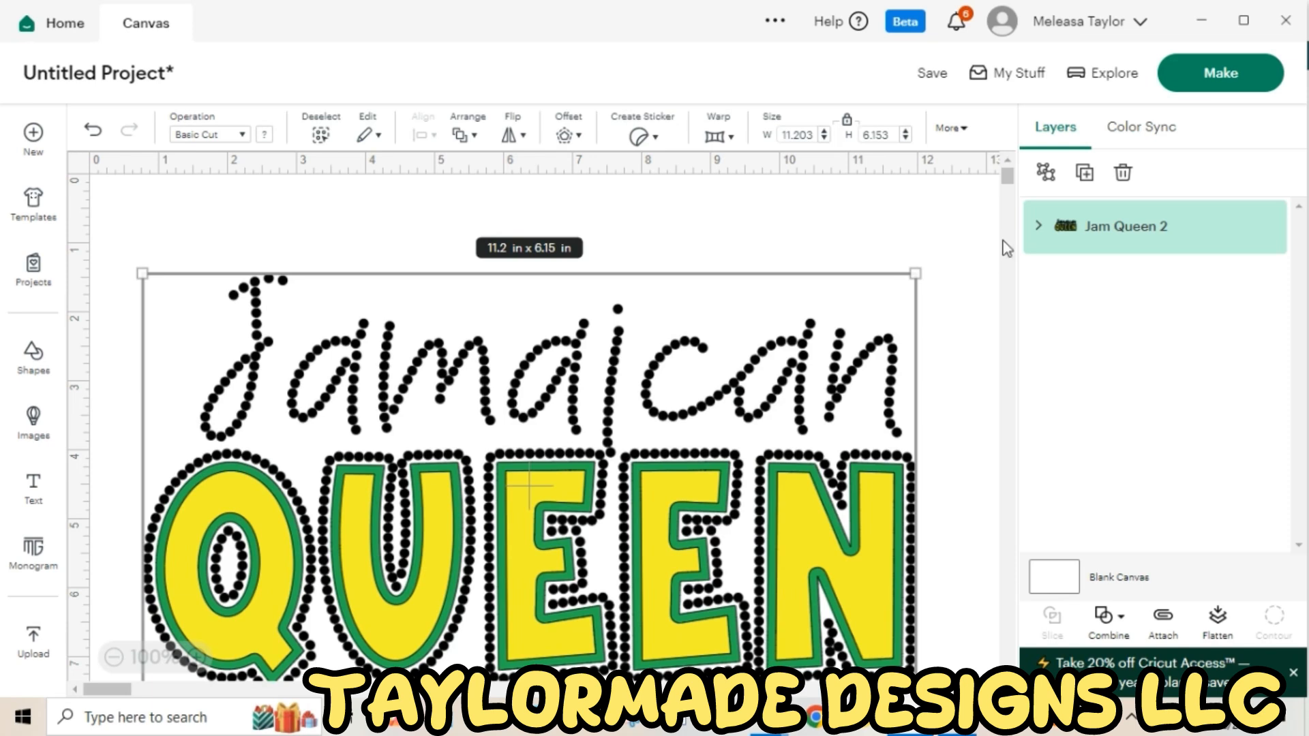
click(1046, 173)
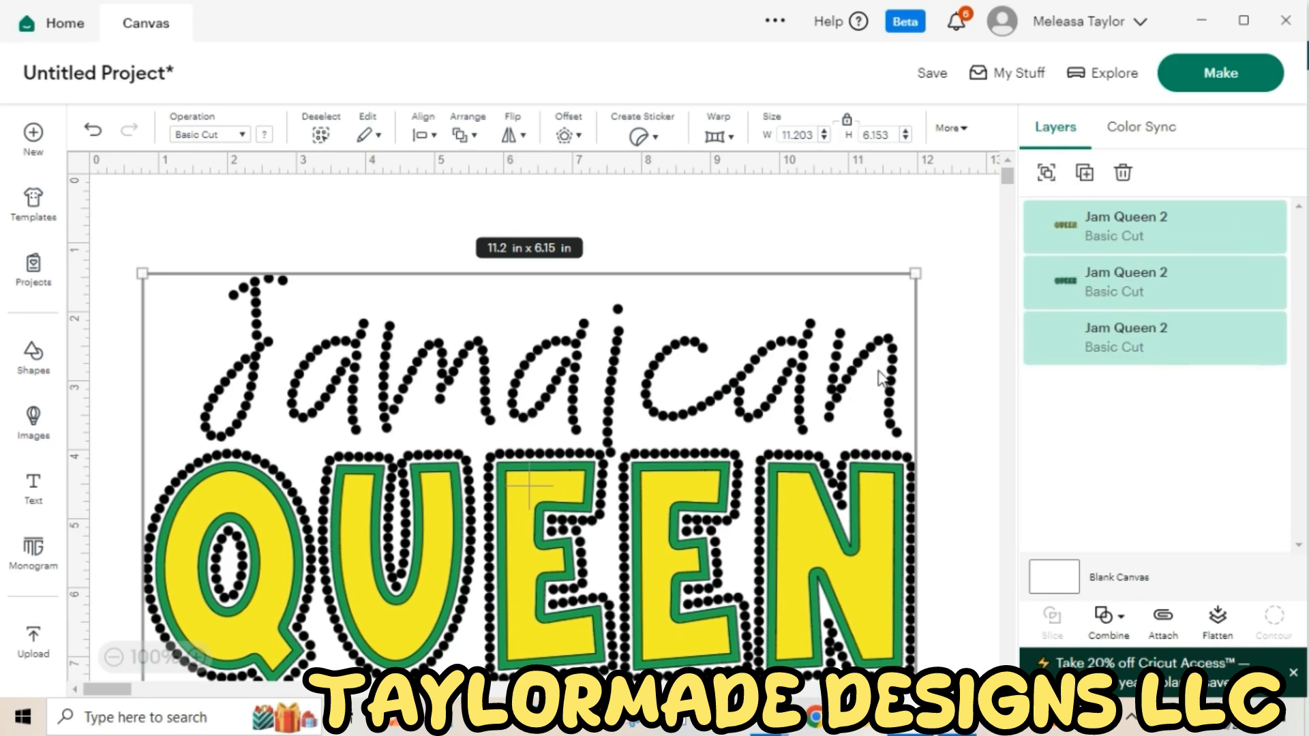
Hide the rhinestone layer, then select the yellow and green QUEEN layers together and slice them
click(1239, 339)
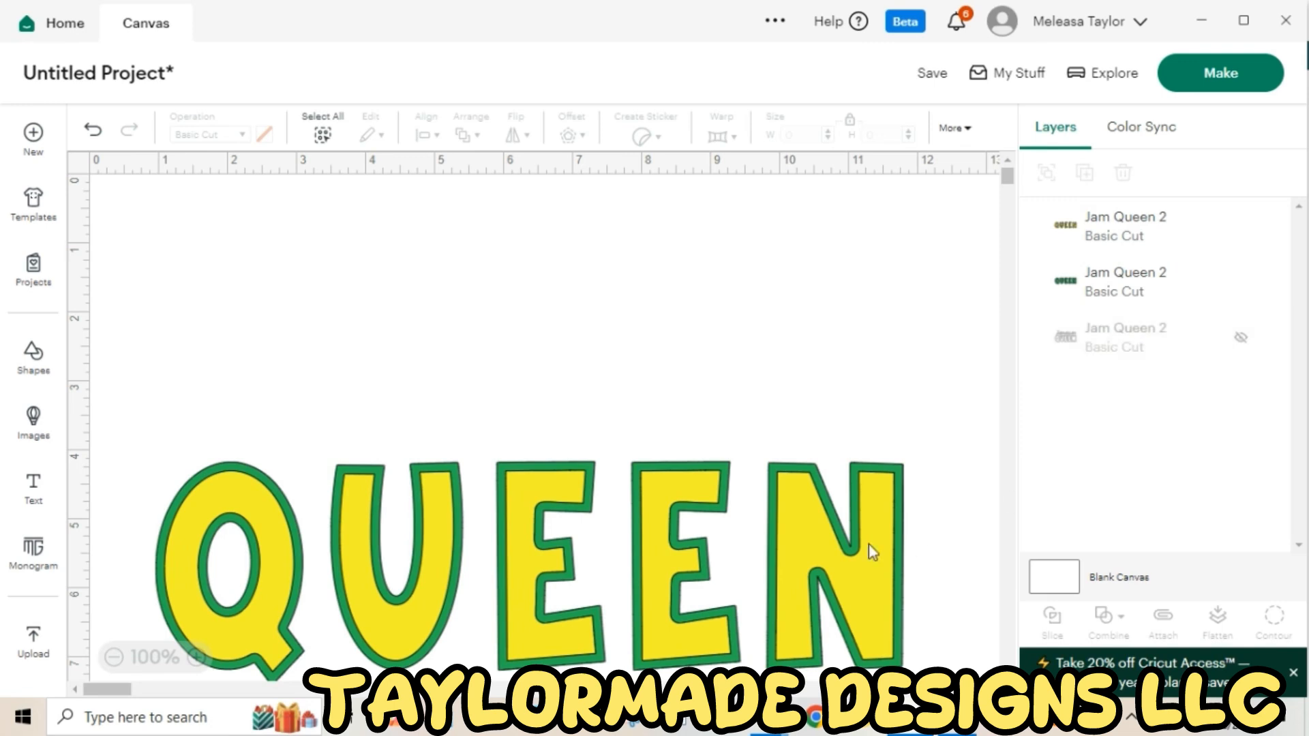
click(1098, 218)
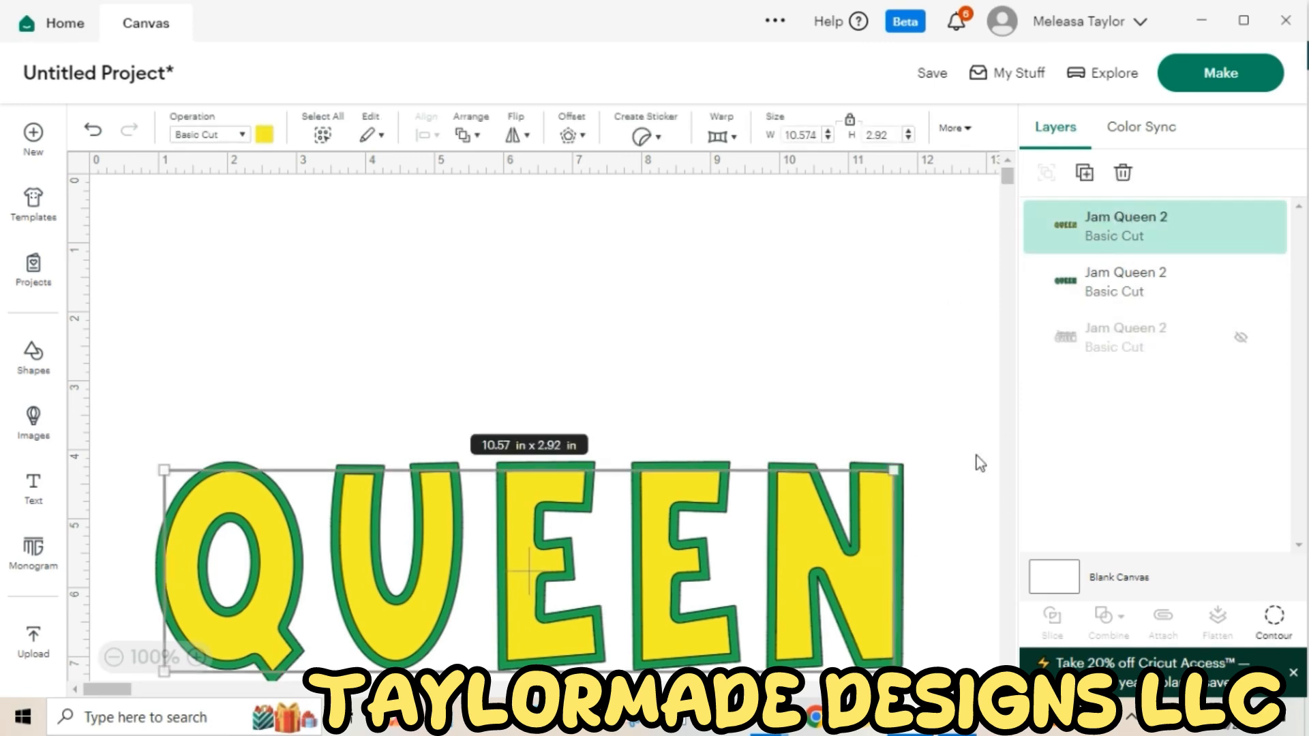
click(1179, 282)
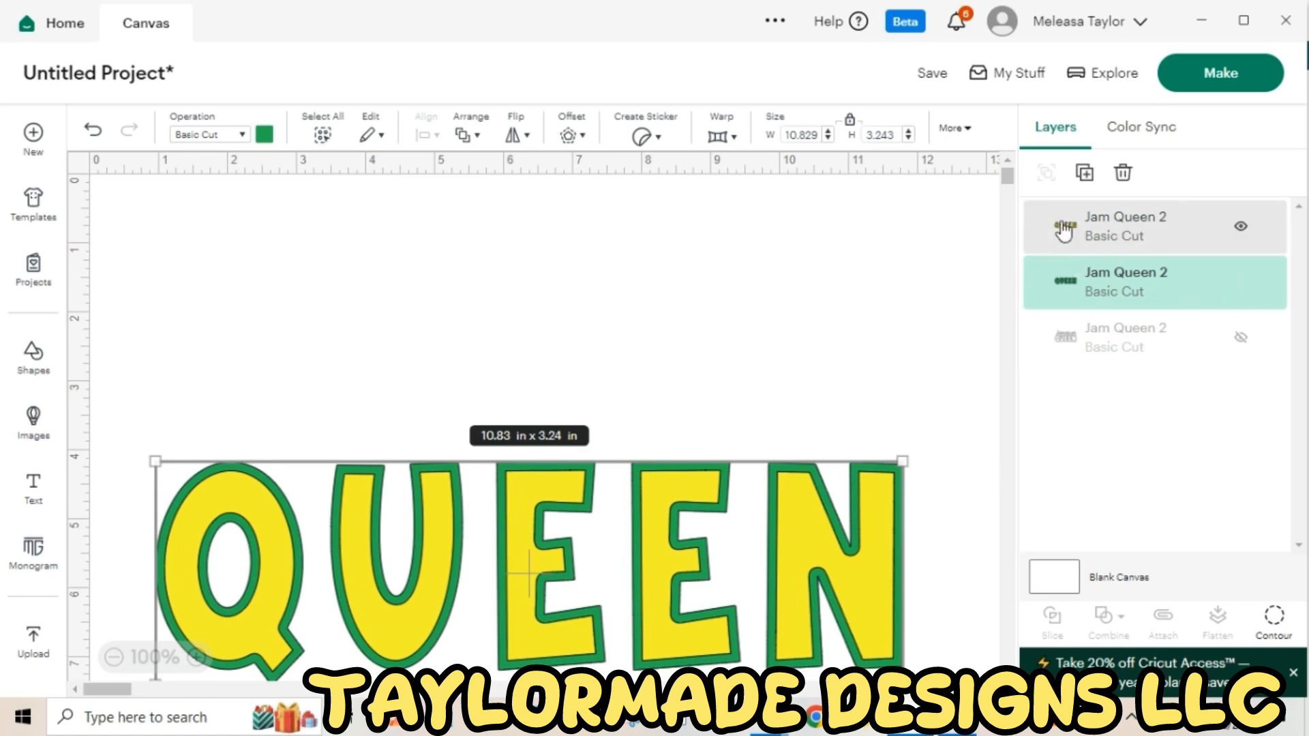
drag(1009, 183, 1010, 189)
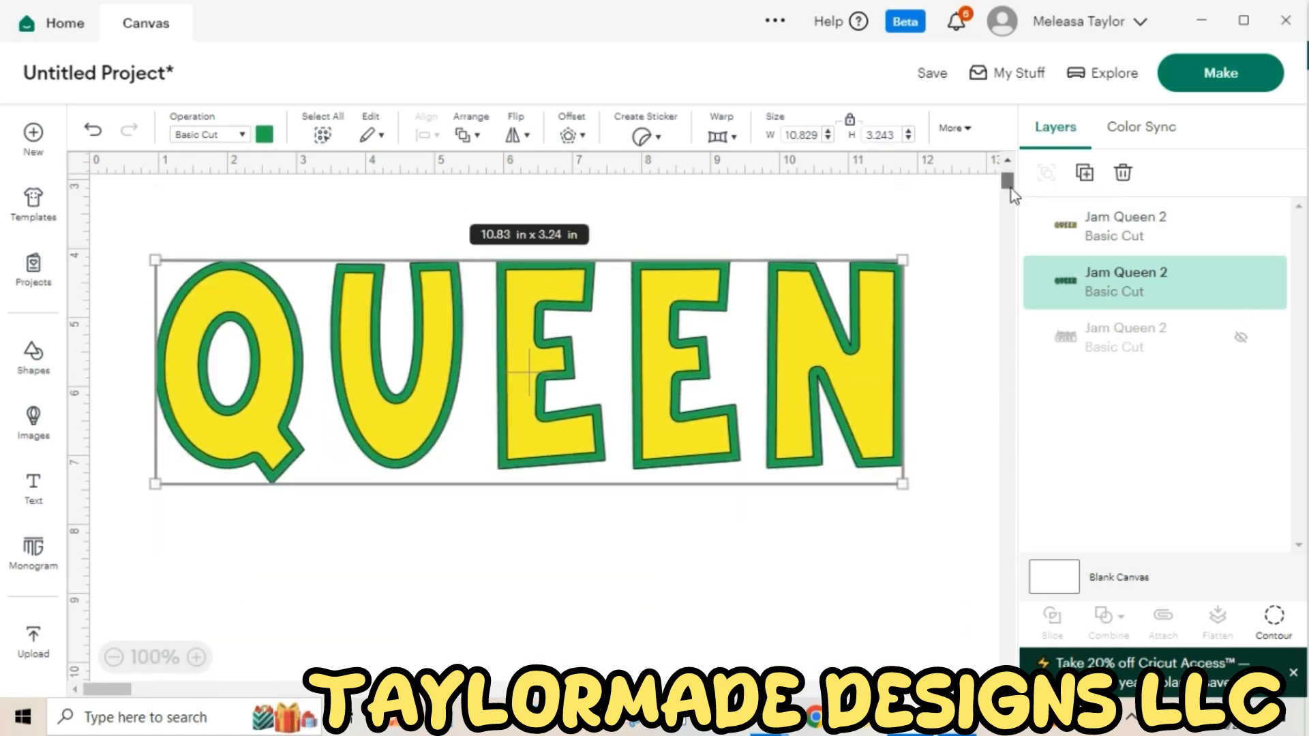
click(802, 306)
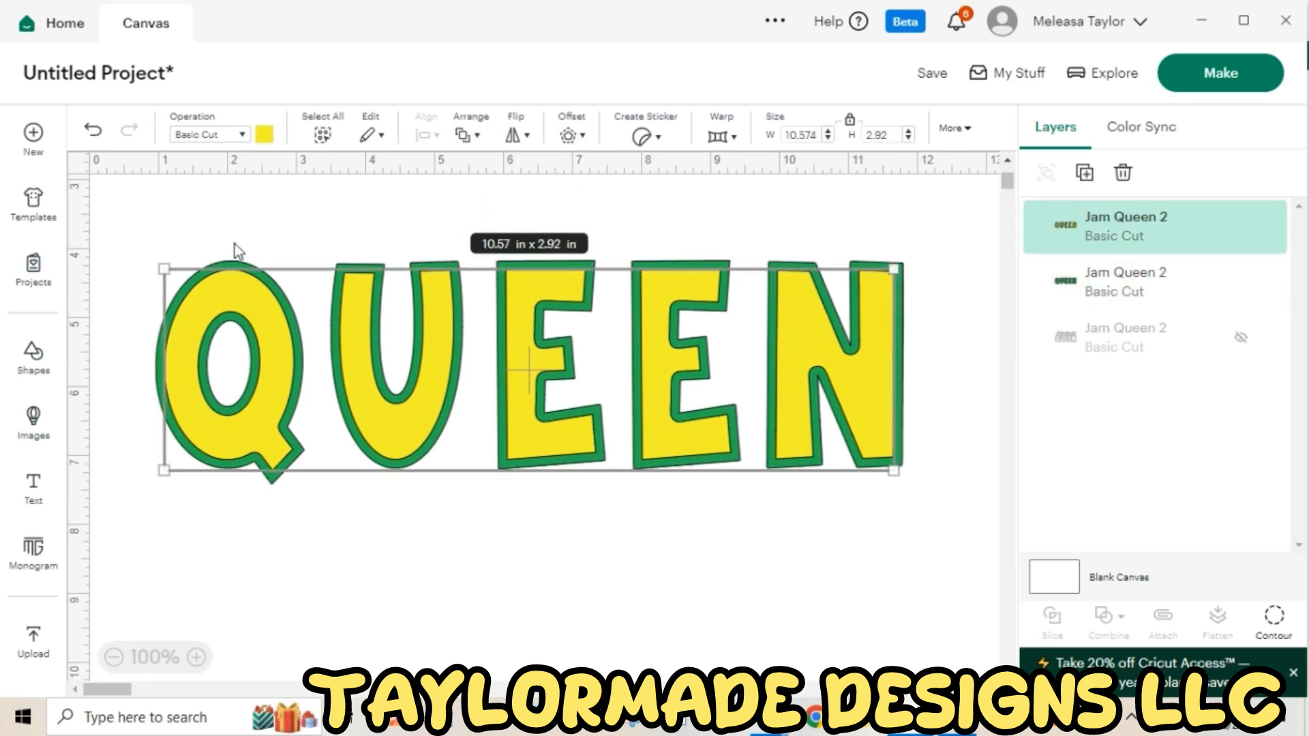
drag(131, 220, 947, 559)
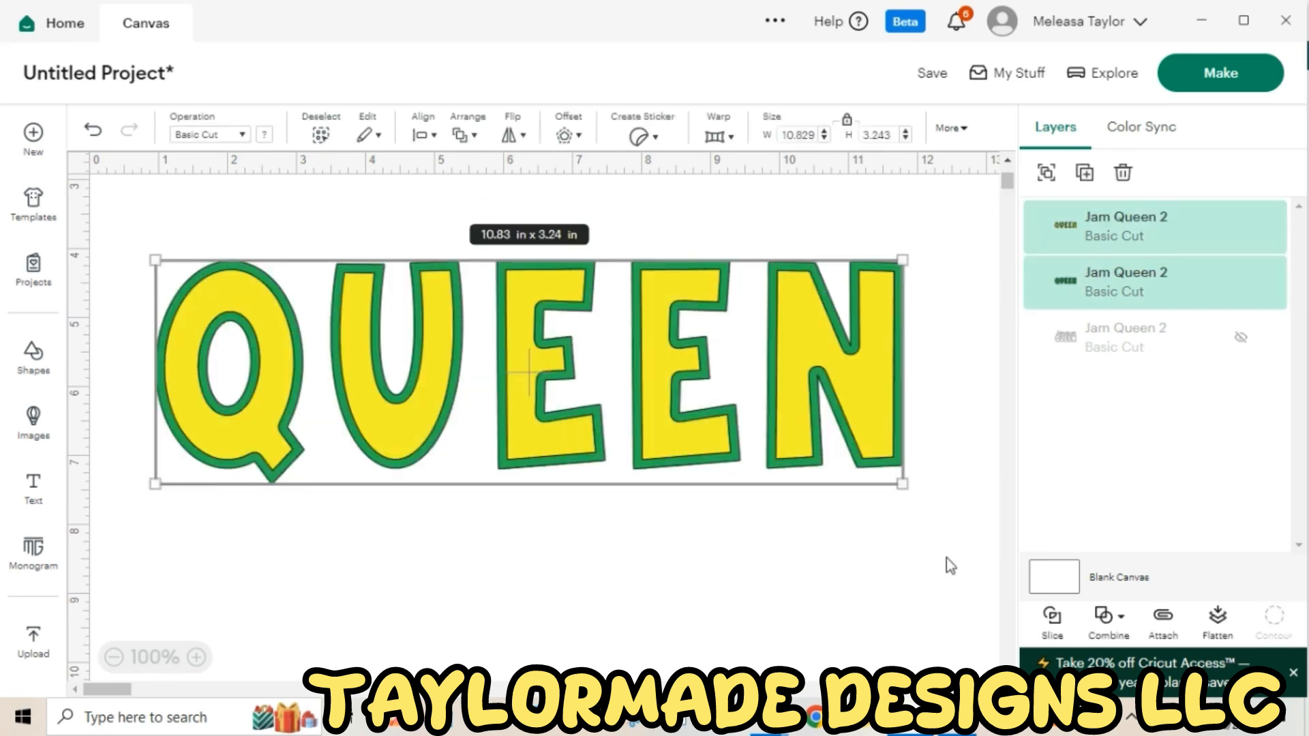
click(1060, 626)
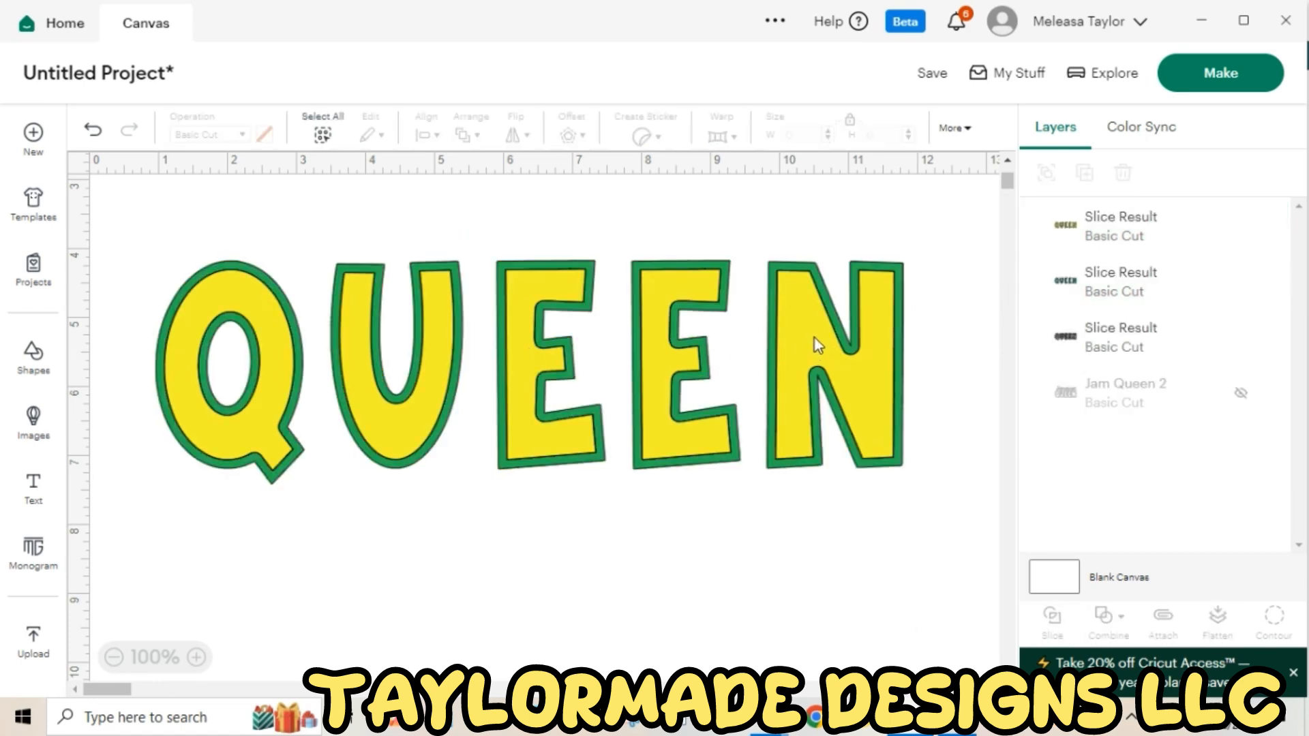
Move the yellow QUEEN slice below the green letters and delete the solid green QUEEN slice left inside the outline
drag(816, 340, 820, 593)
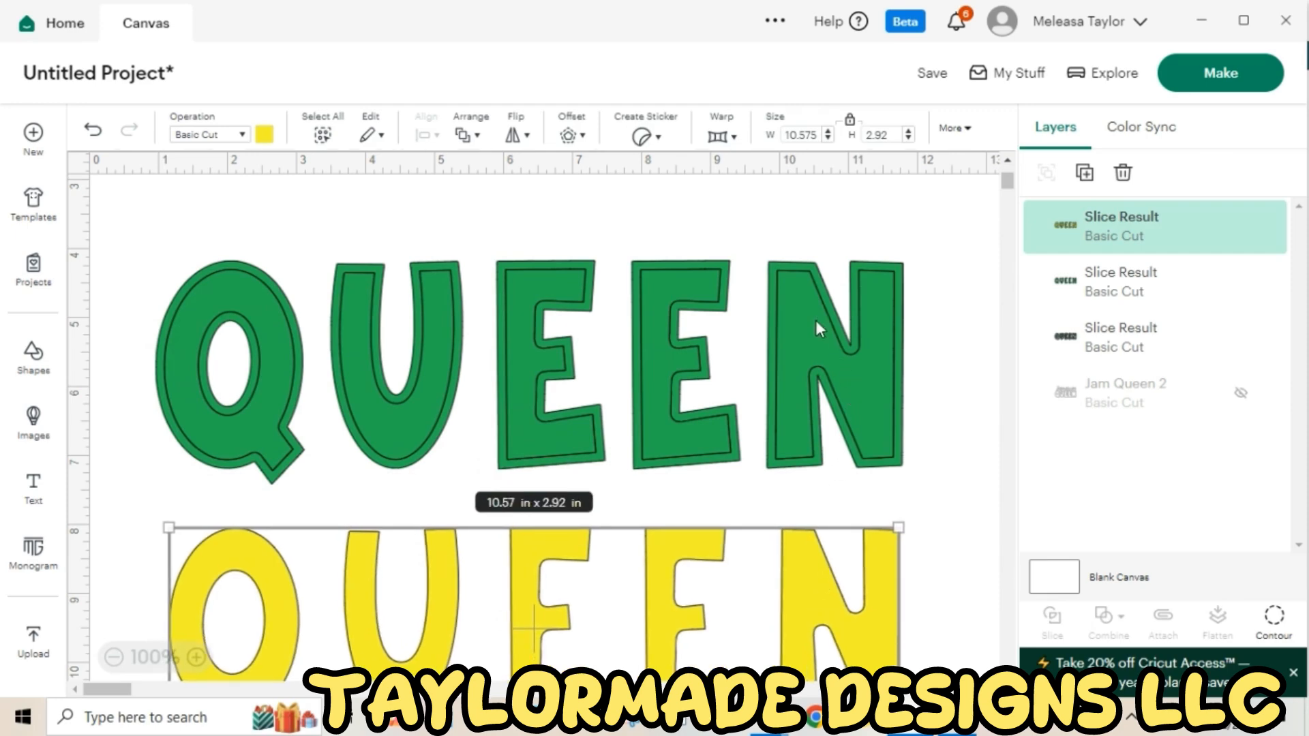
drag(815, 320, 883, 393)
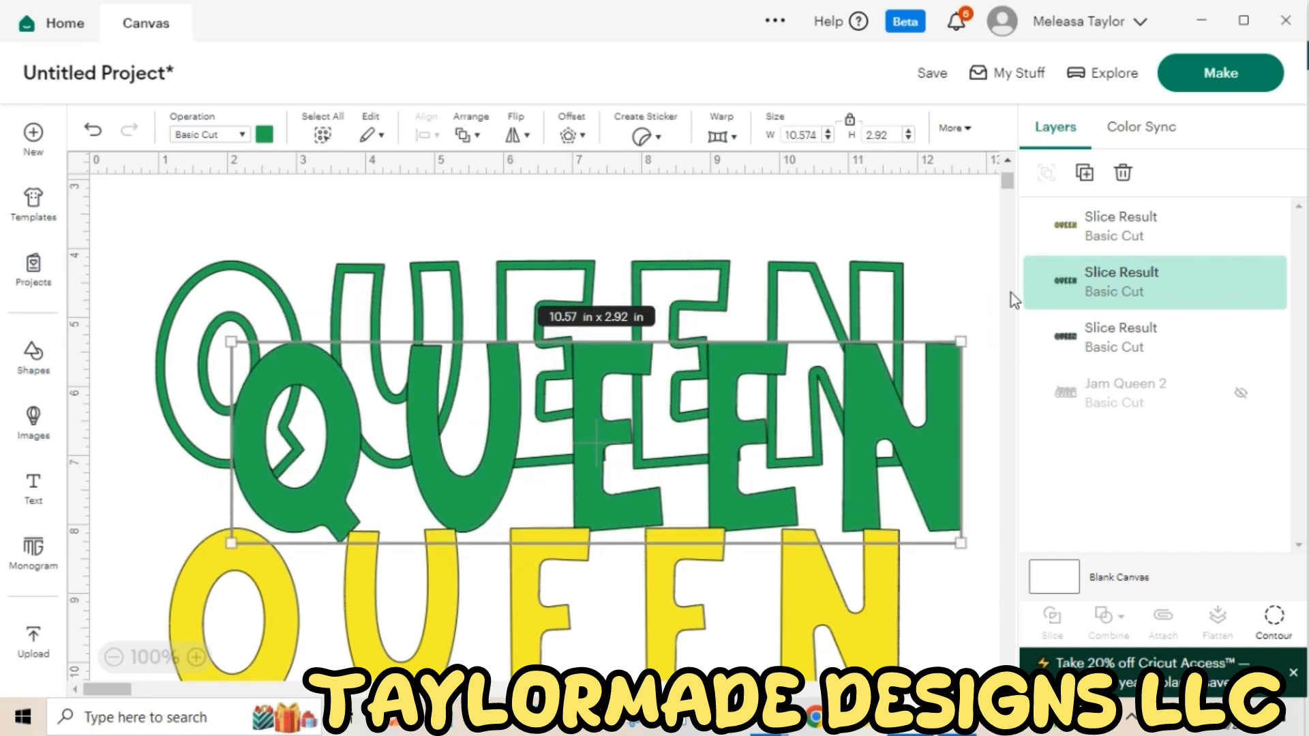
click(1119, 175)
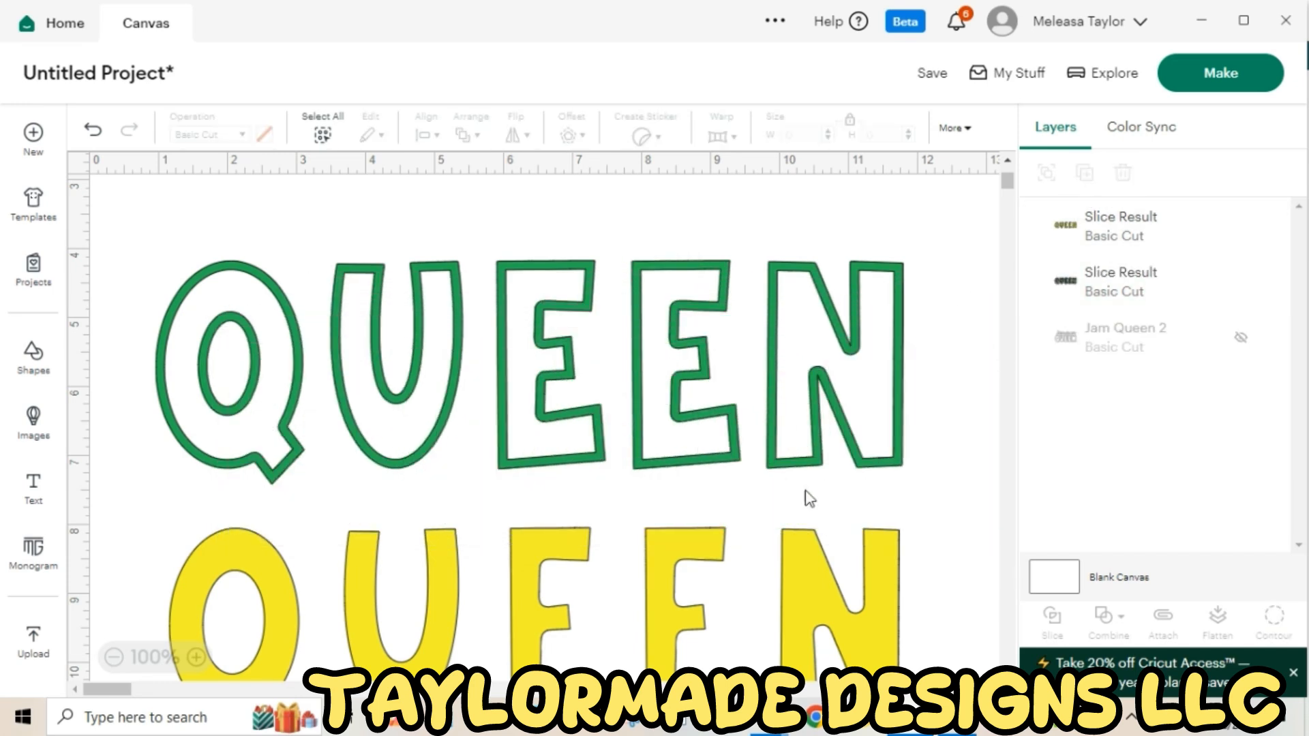
Fit the yellow QUEEN inside the green outline as a check, then place it back below and nudge the outline slightly
drag(673, 547, 666, 296)
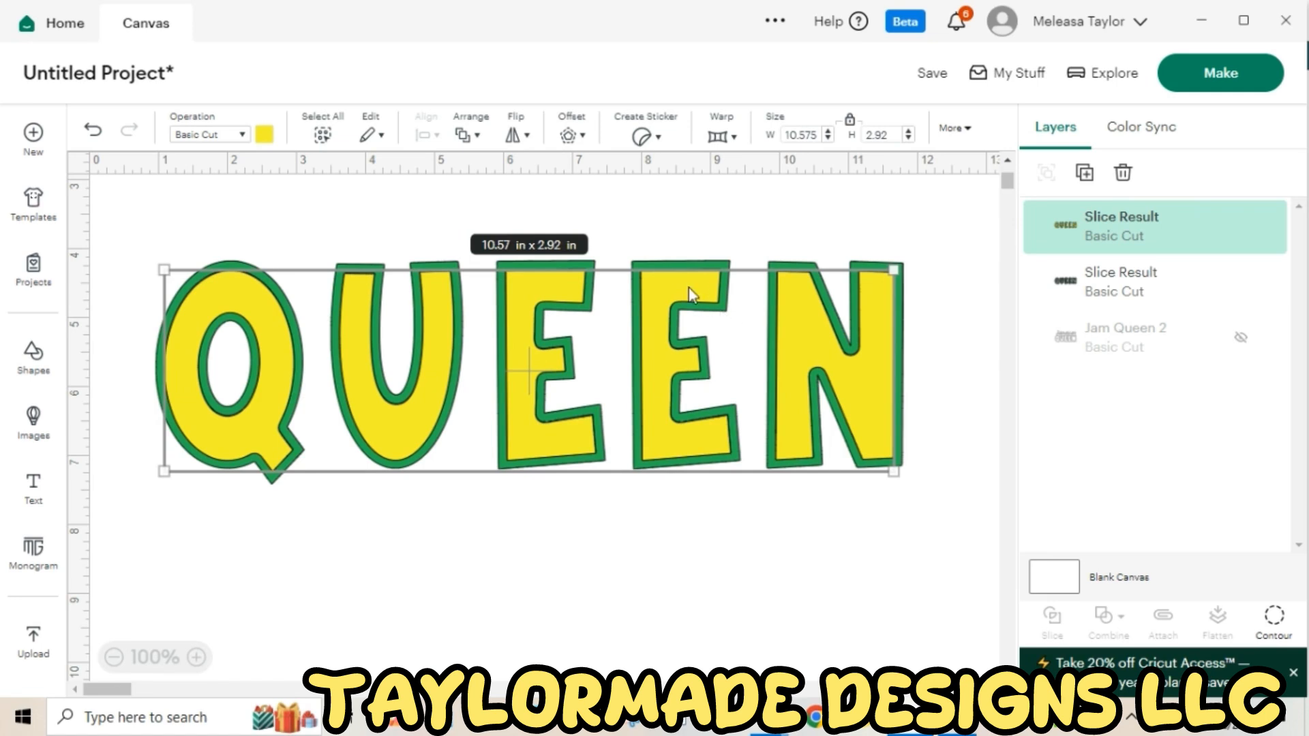
drag(689, 288, 686, 529)
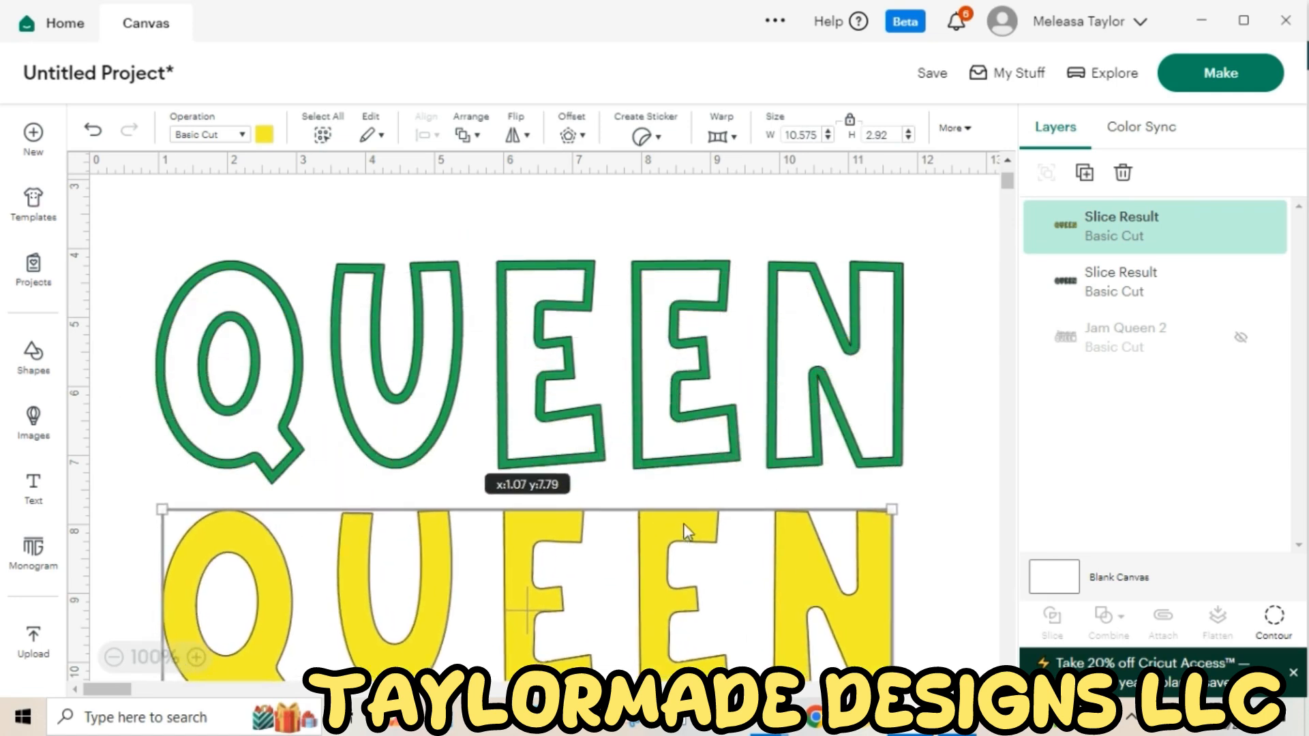
click(706, 310)
mouse_move(705, 310)
mouse_down()
mouse_move(765, 272)
mouse_move(709, 305)
mouse_up()
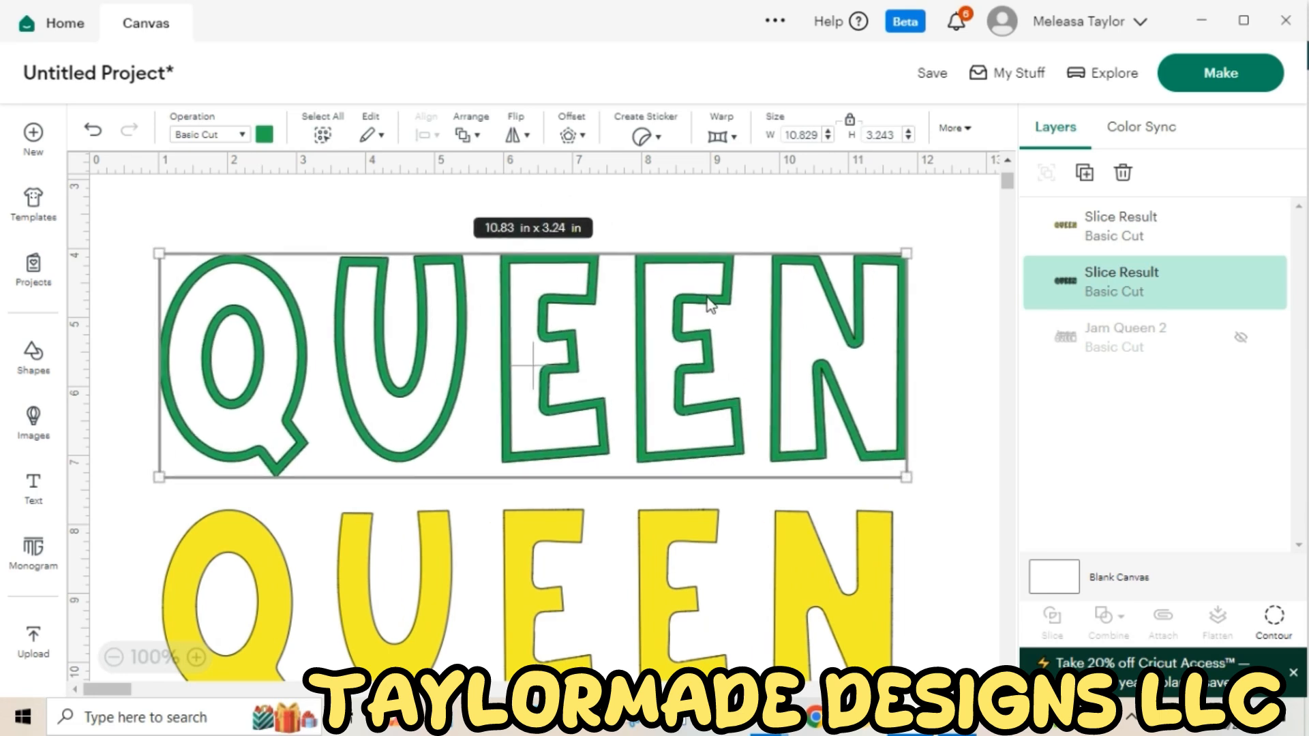
Show the rhinestone layer again, shift it up slightly, and send the design to Make, saving the project as "jam Queen"
click(1234, 337)
drag(799, 246, 867, 191)
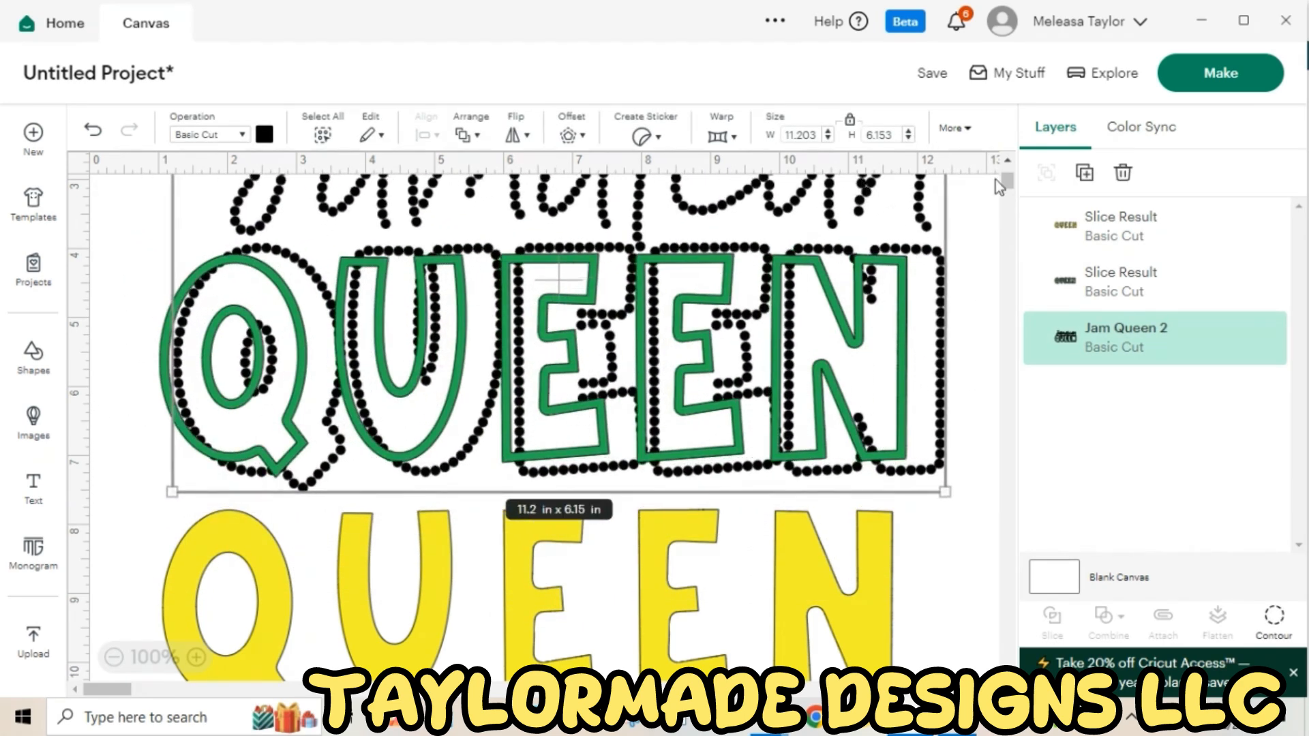
click(1221, 73)
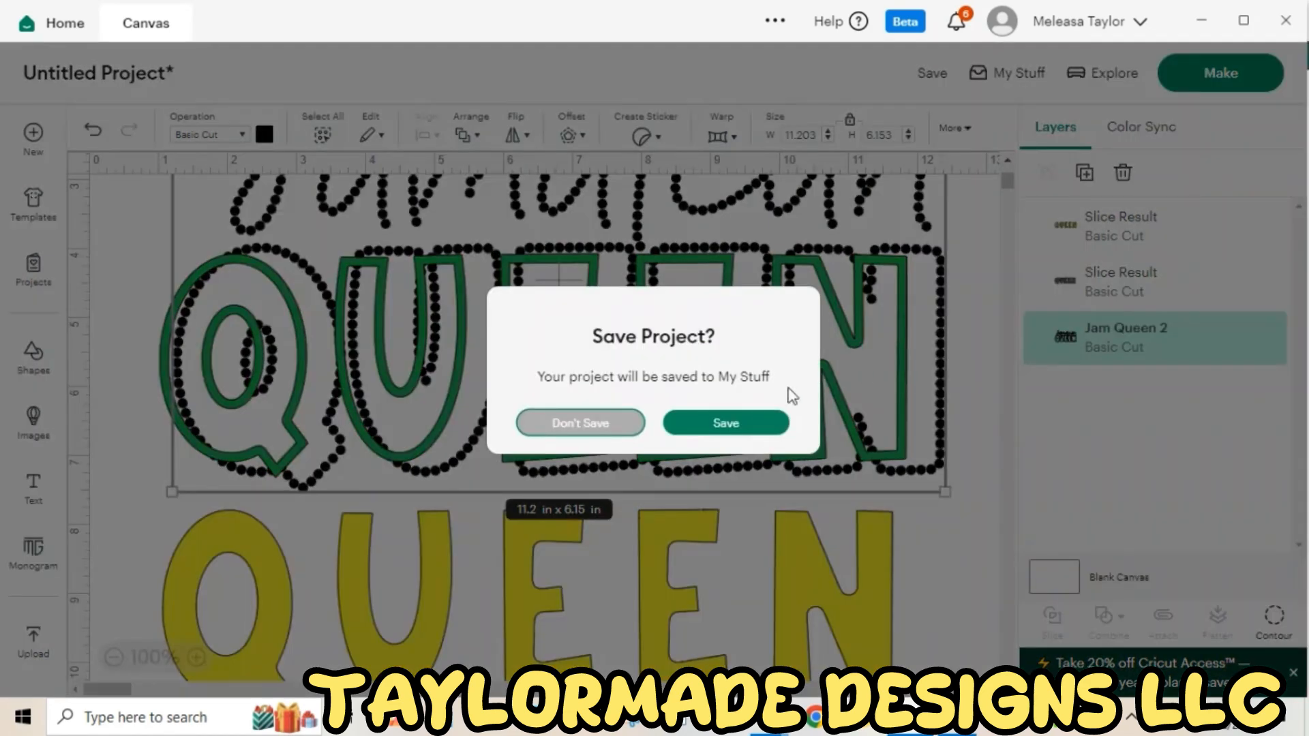
click(757, 423)
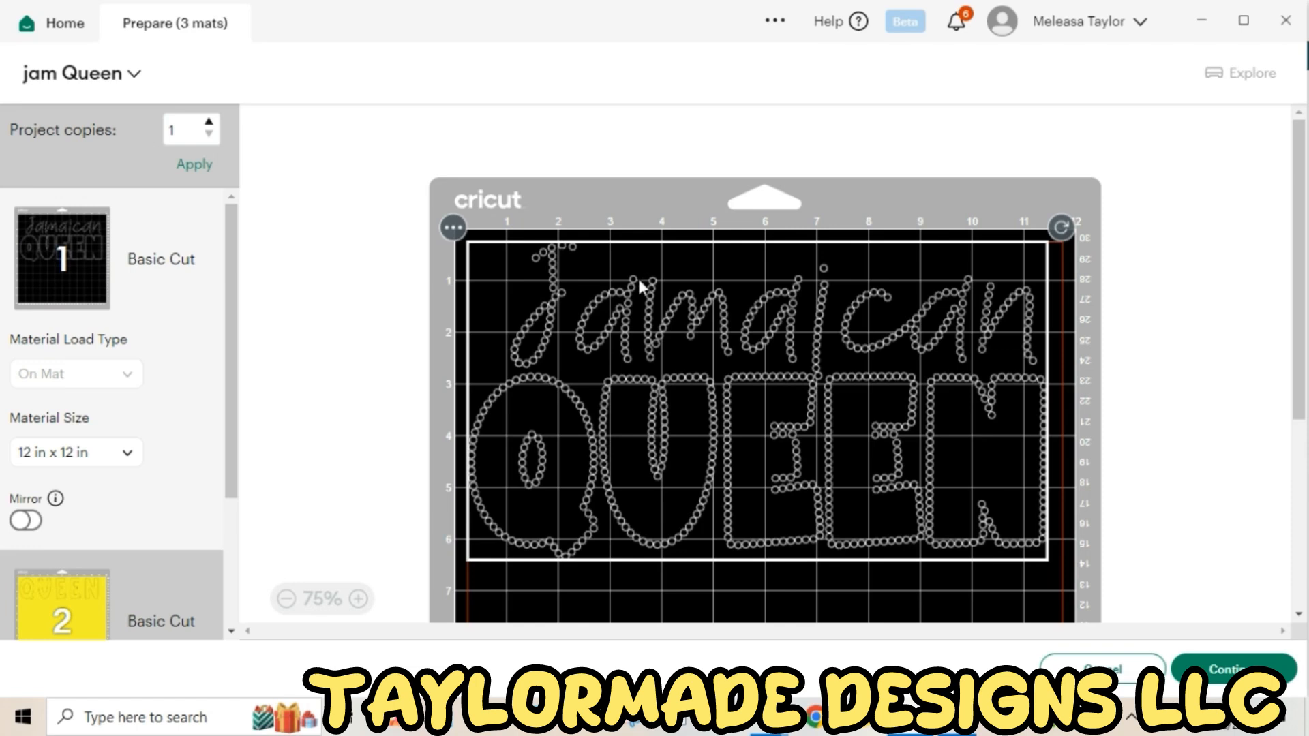
Review the prepared mats for the black rhinestone template, the yellow QUEEN letters and the green QUEEN outline
scroll(214, 361, down, 3)
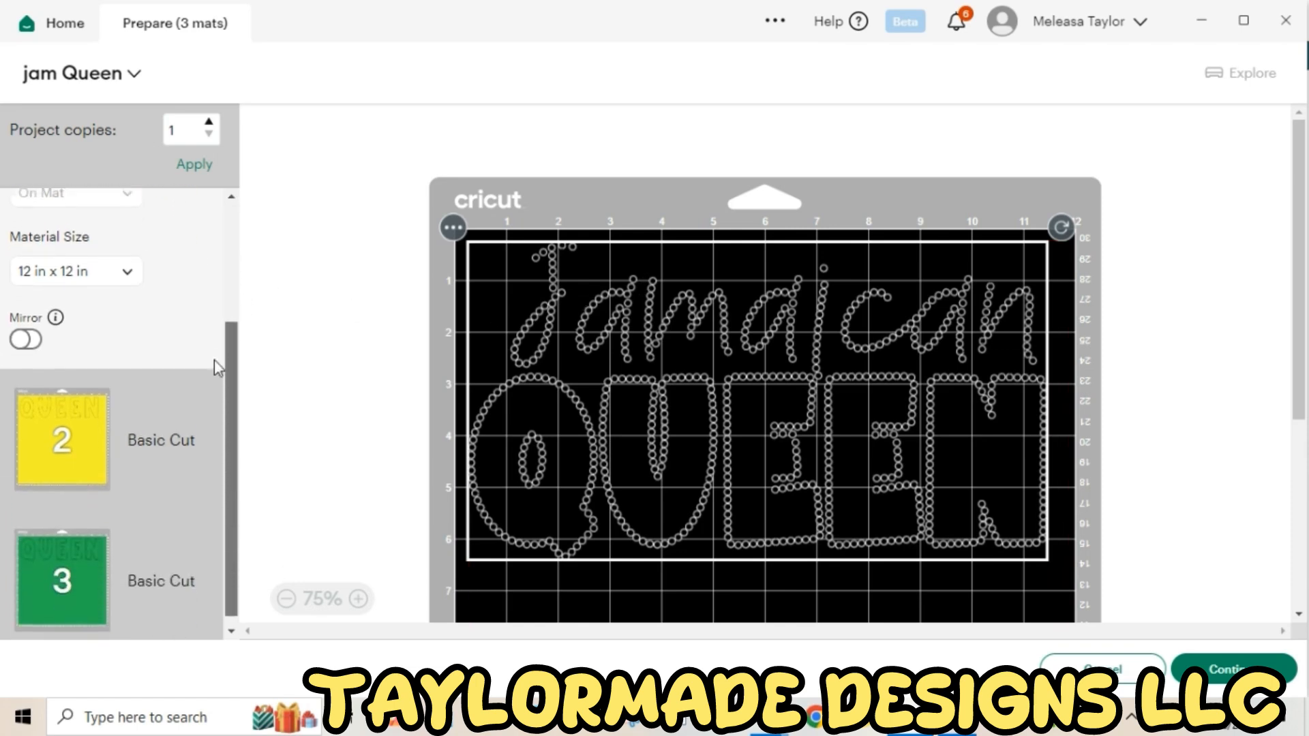
scroll(214, 361, down, 1)
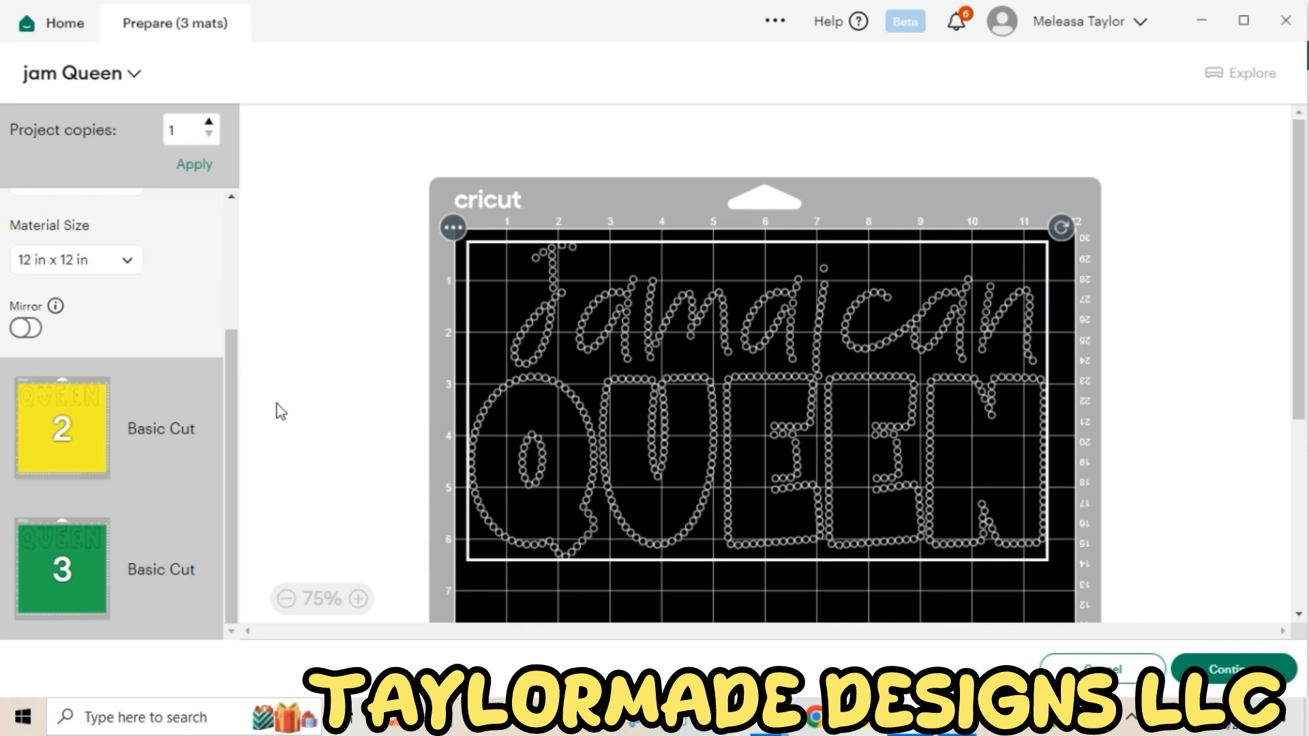
drag(237, 381, 294, 265)
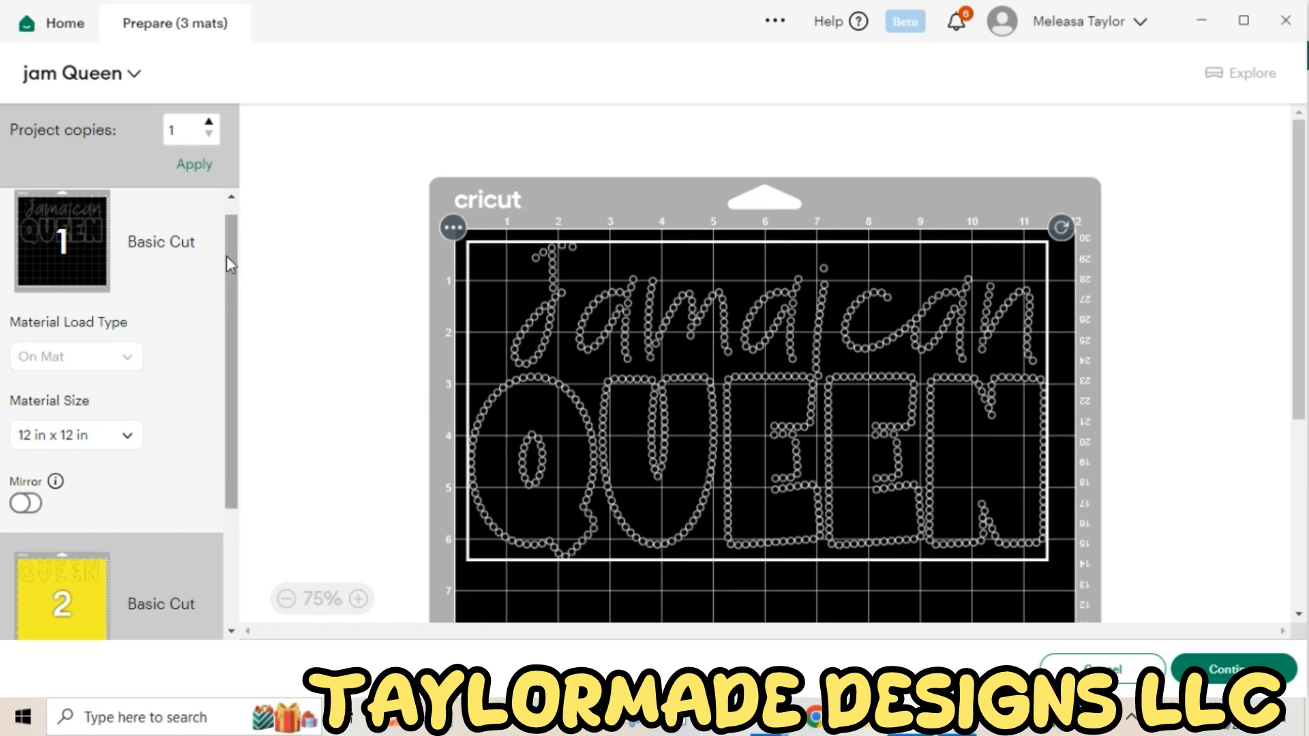
drag(226, 256, 226, 442)
click(87, 448)
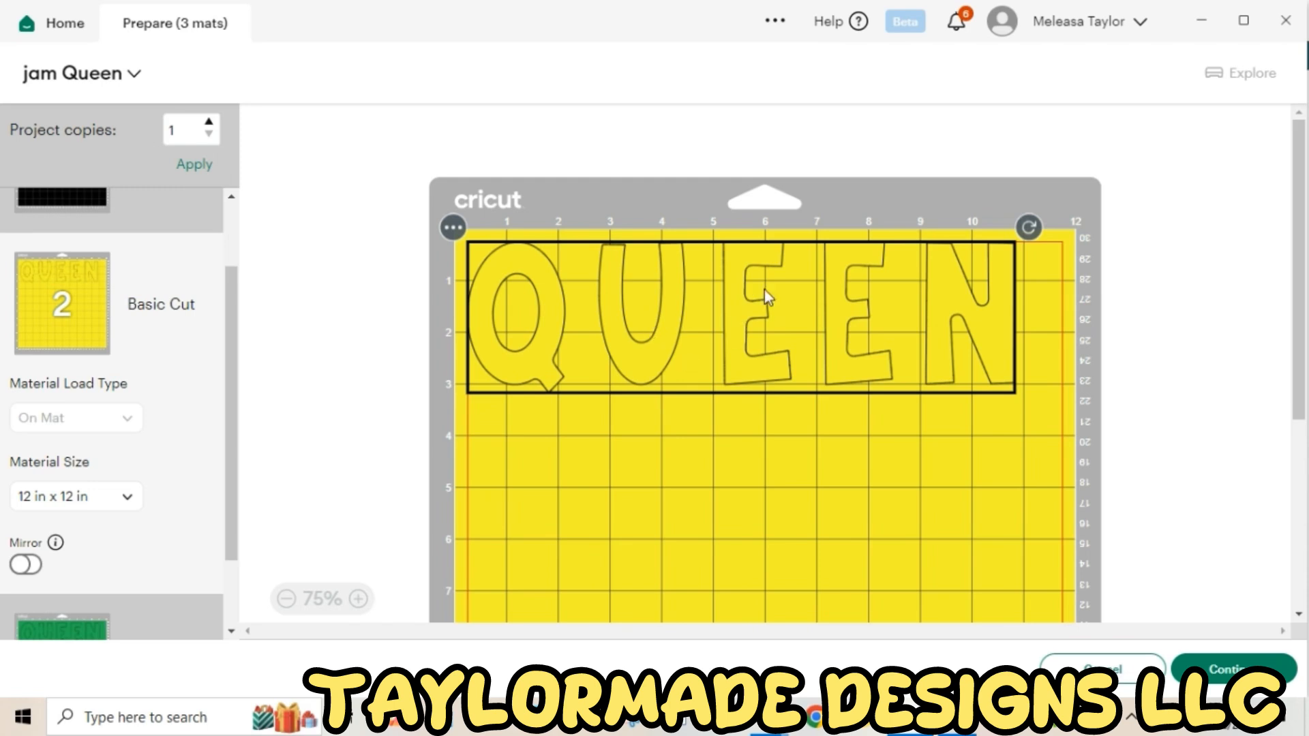
drag(235, 299, 213, 444)
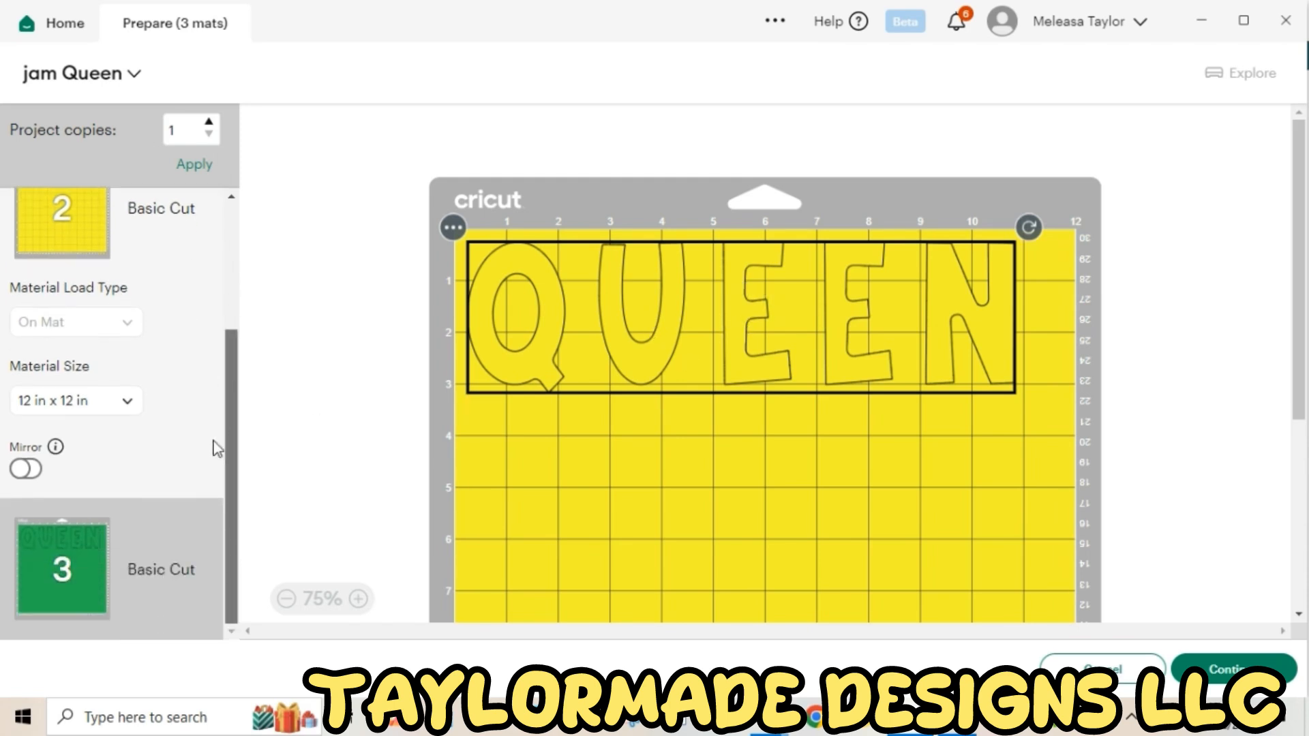
click(83, 560)
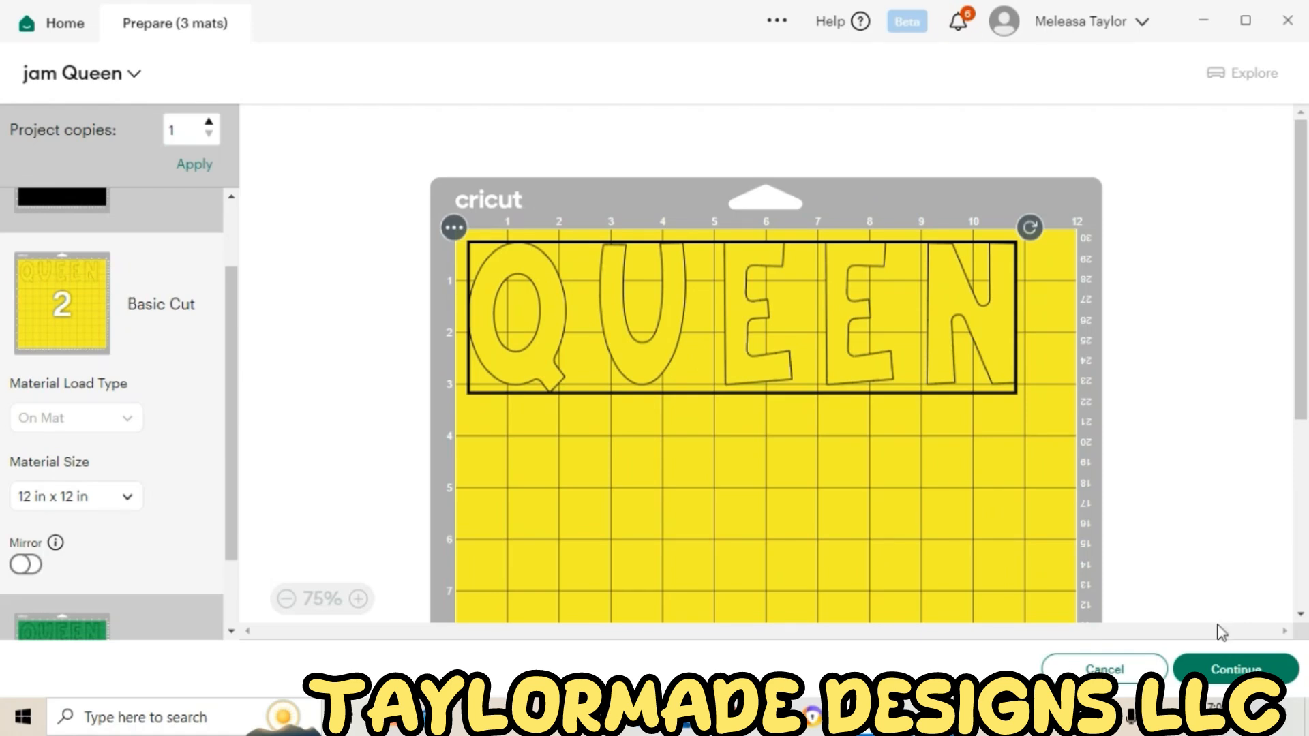
Continue to the cut setup, search all materials for "fabric", and set the base material to Polyester, Bonded with More pressure
click(1229, 673)
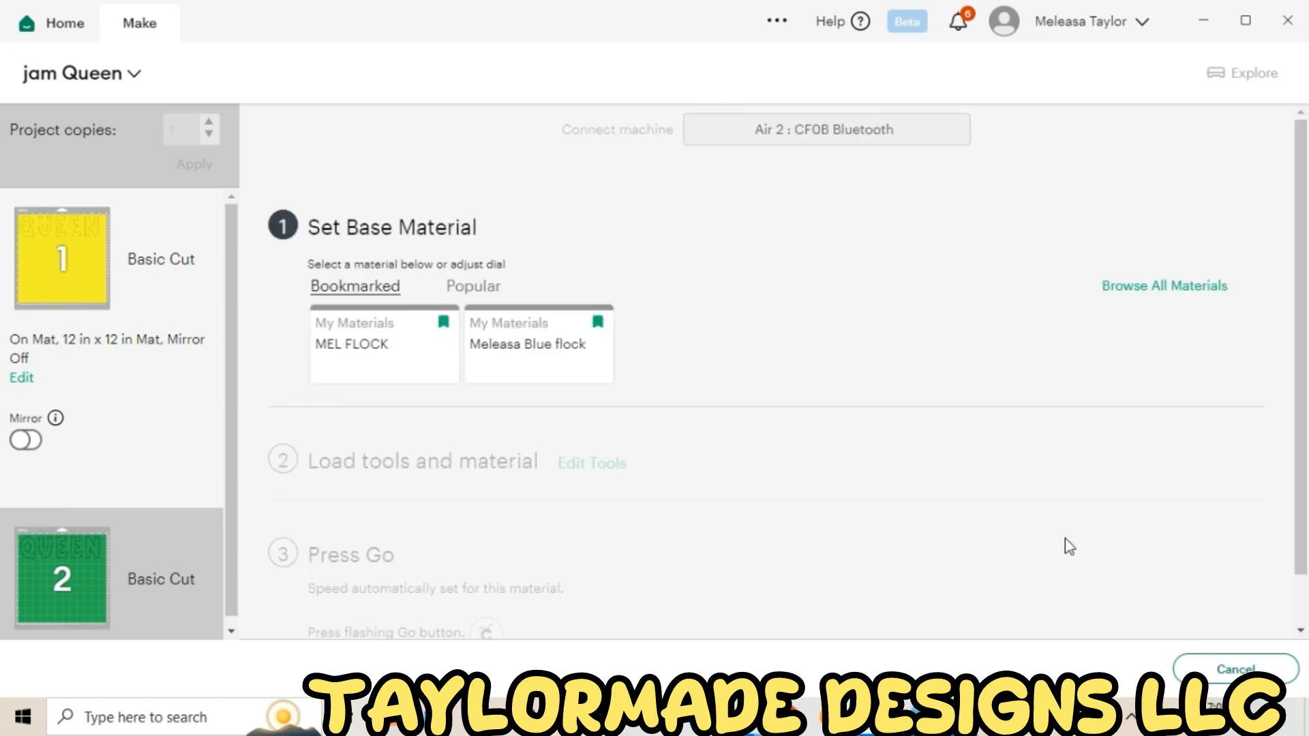
click(1201, 294)
click(973, 162)
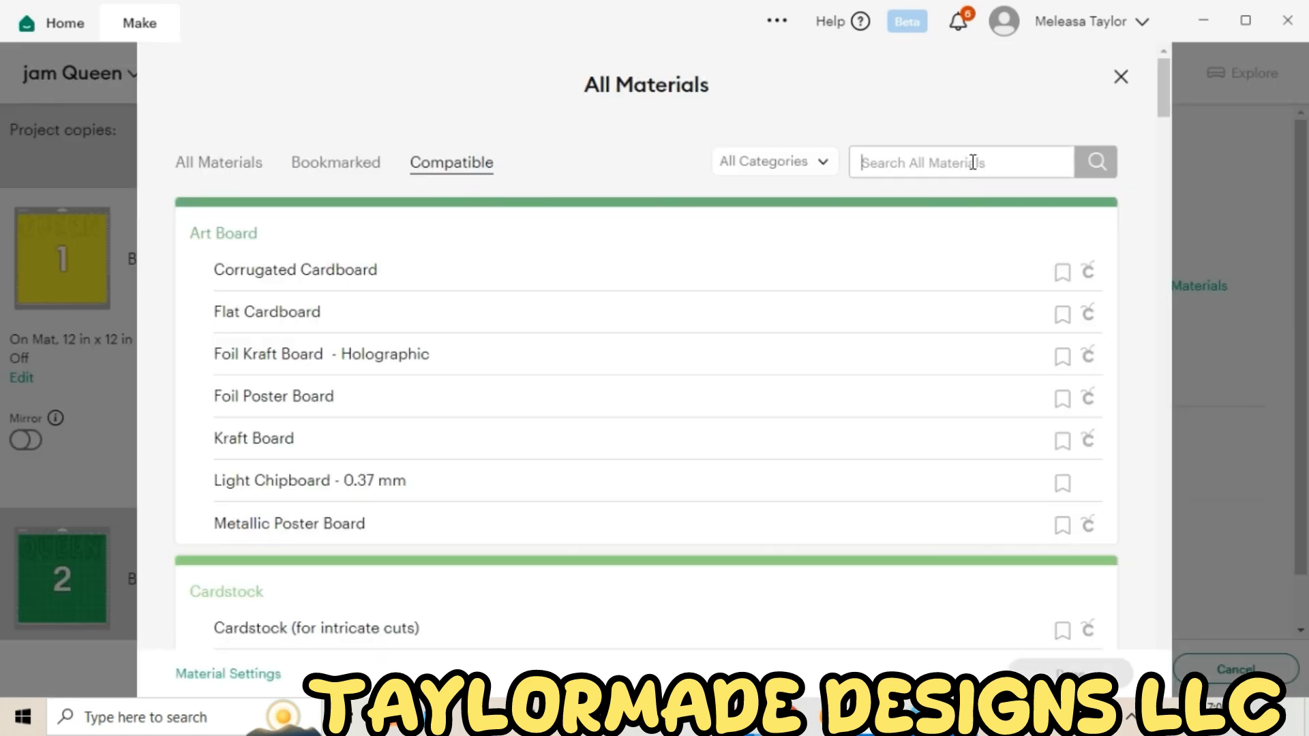
text(fabric)
key(Return)
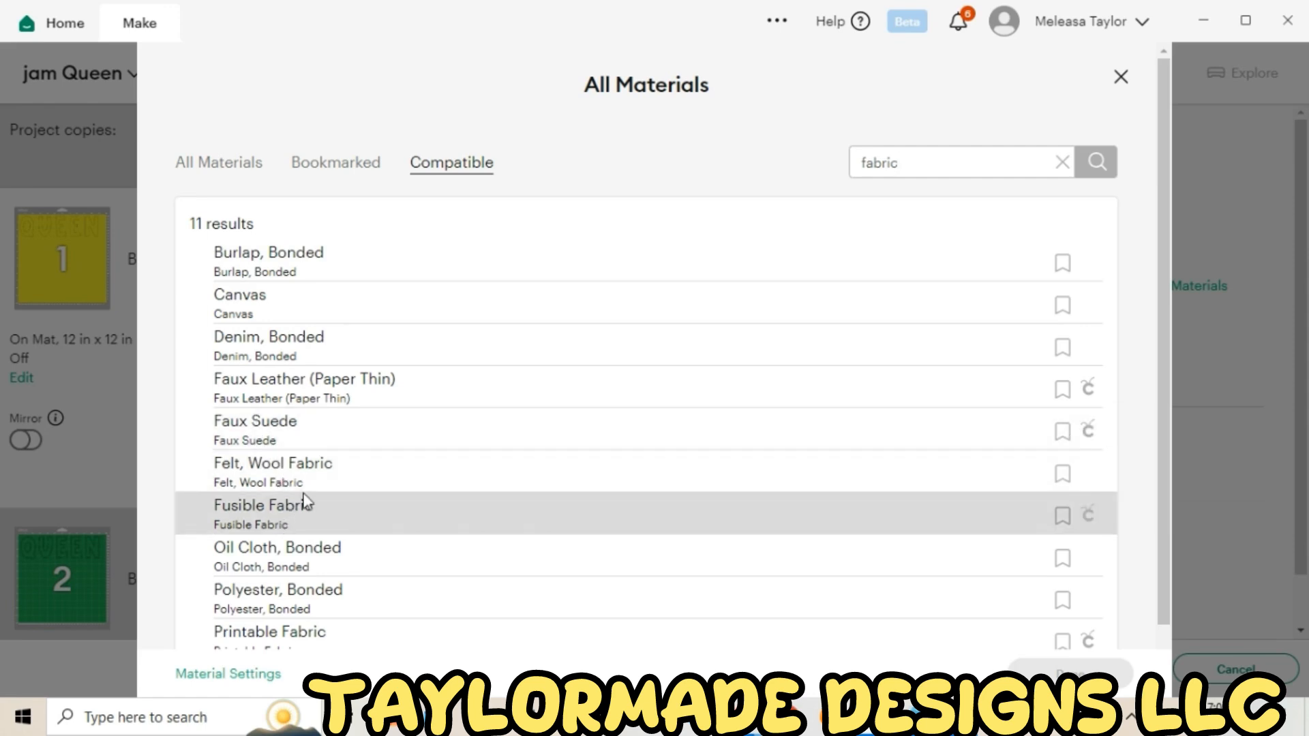
scroll(305, 502, down, 1)
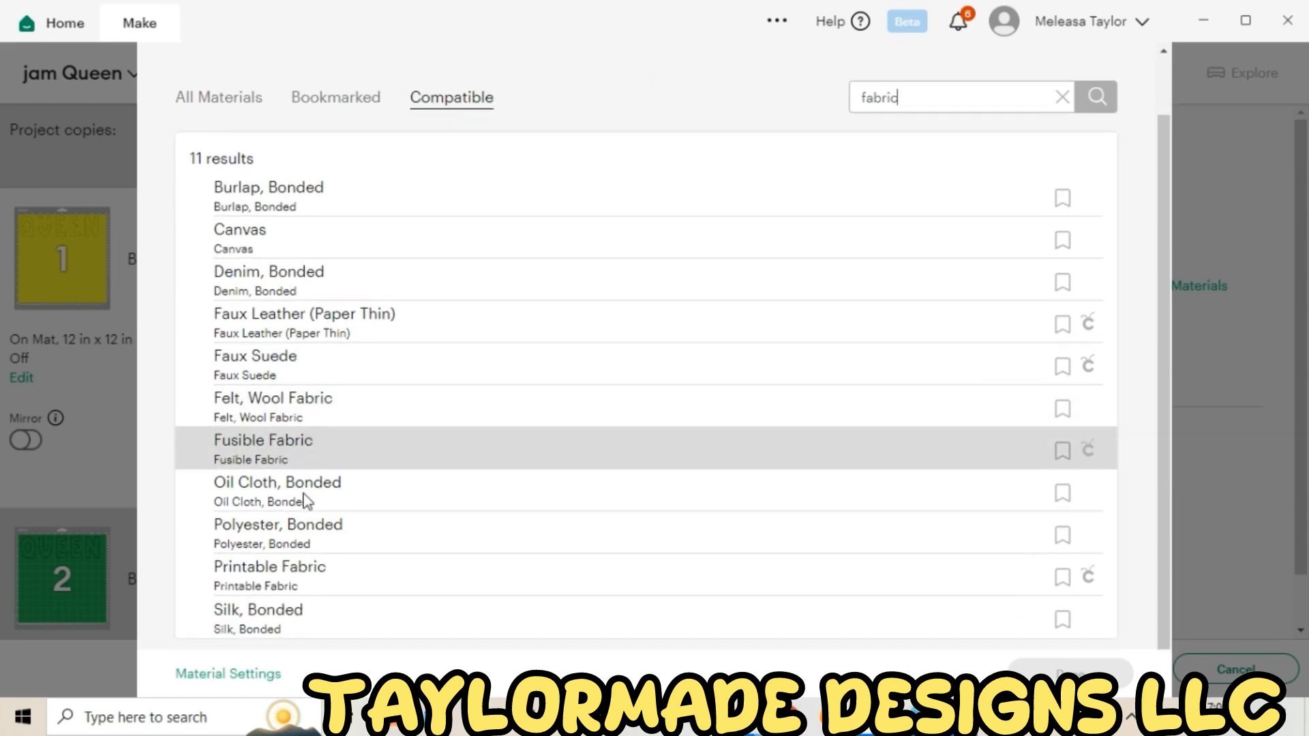
click(267, 525)
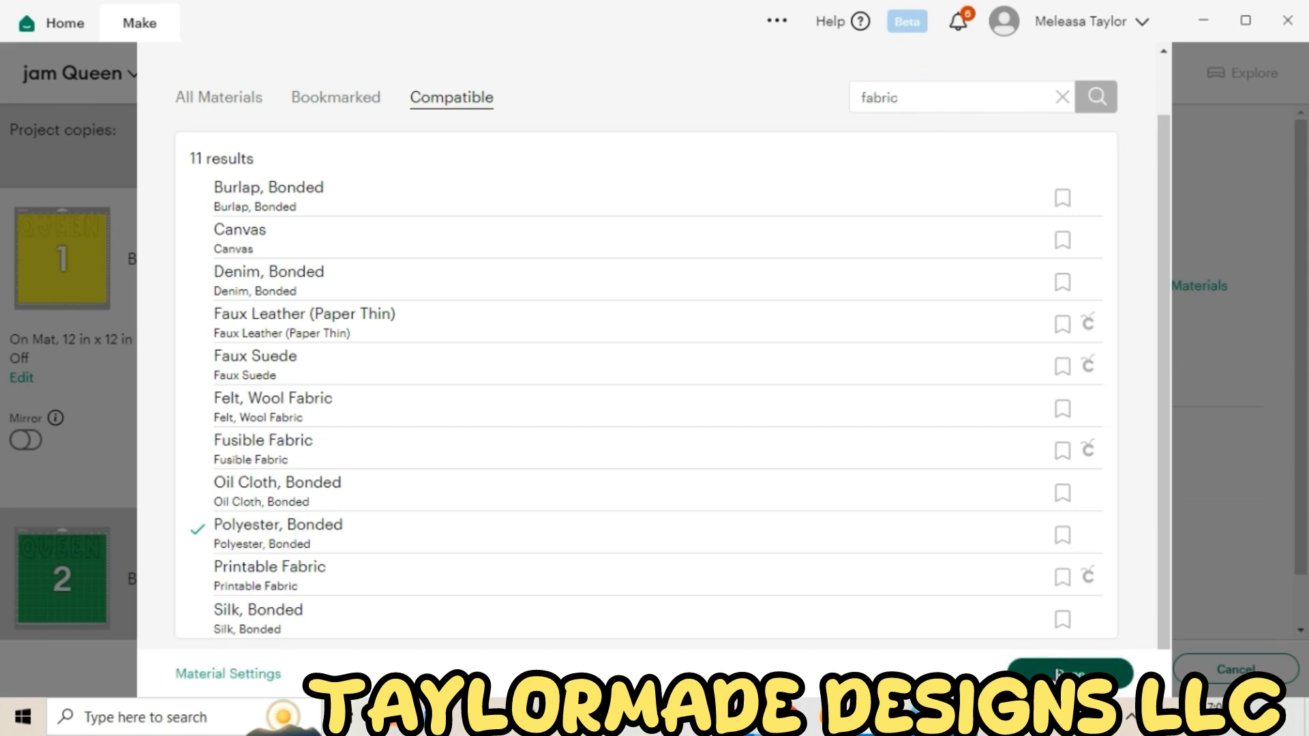
click(1053, 672)
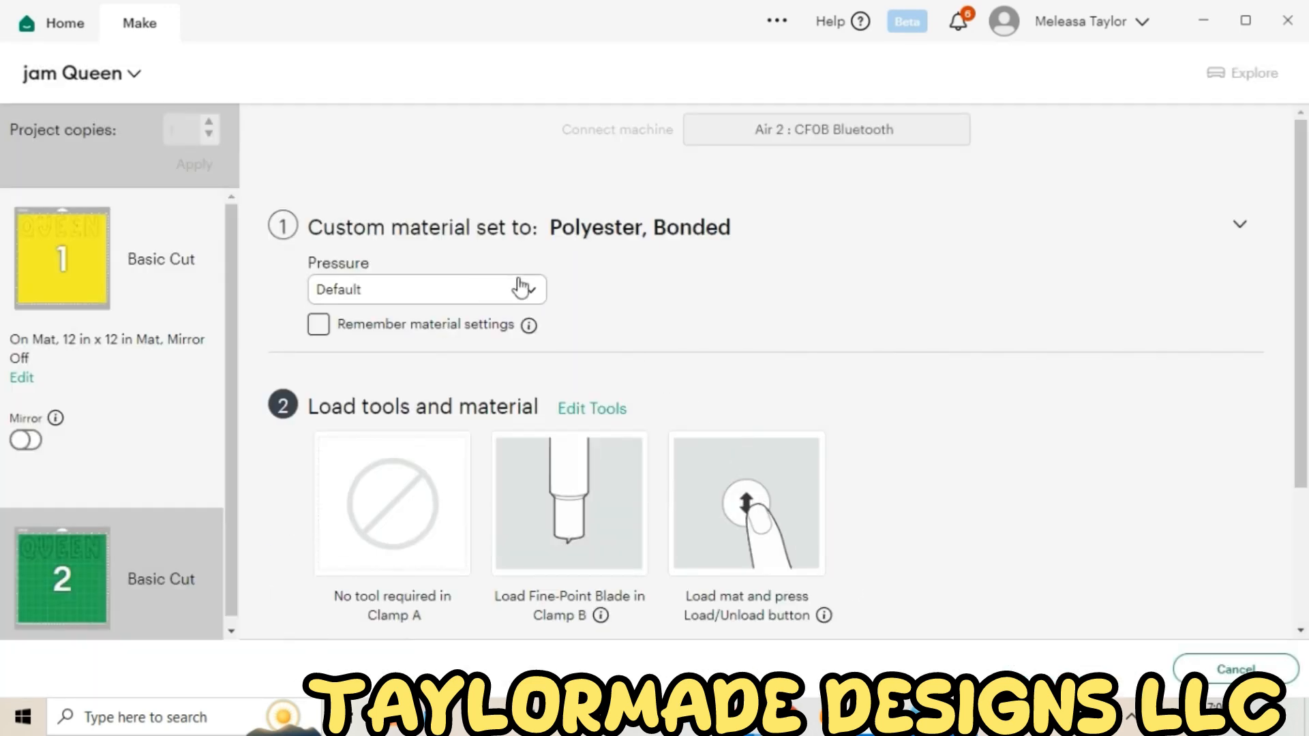
click(522, 289)
click(392, 344)
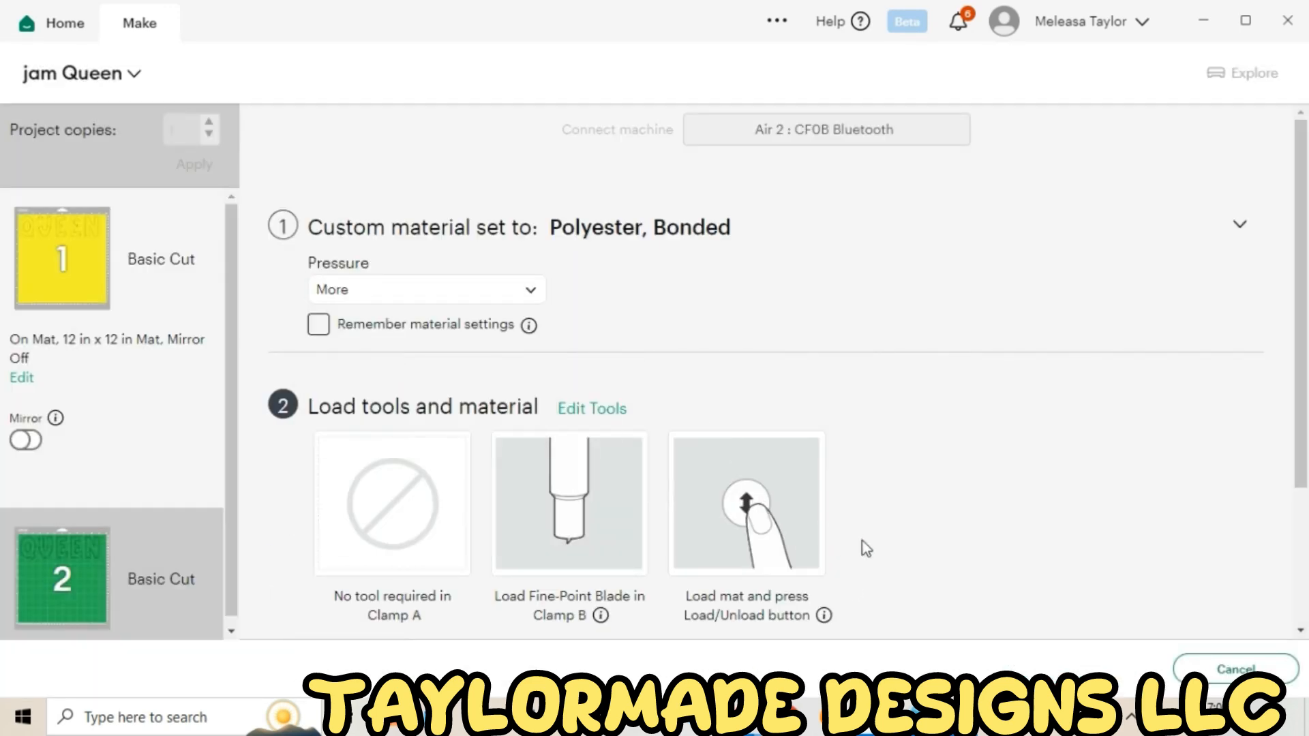